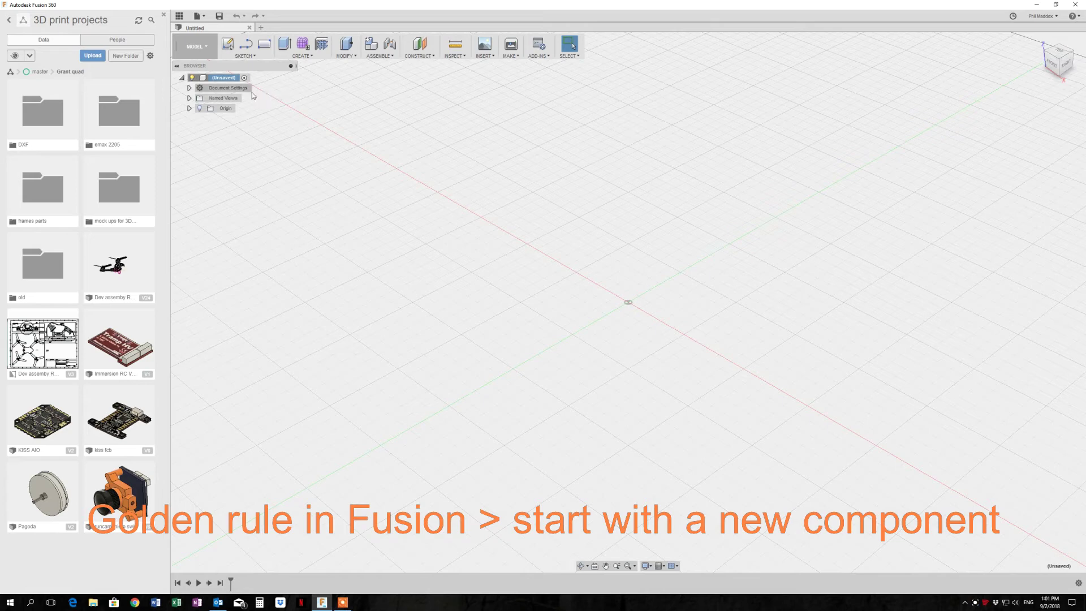
Add Component1:1 under the unsaved root and expand its Origin folder.
right_click(226, 78)
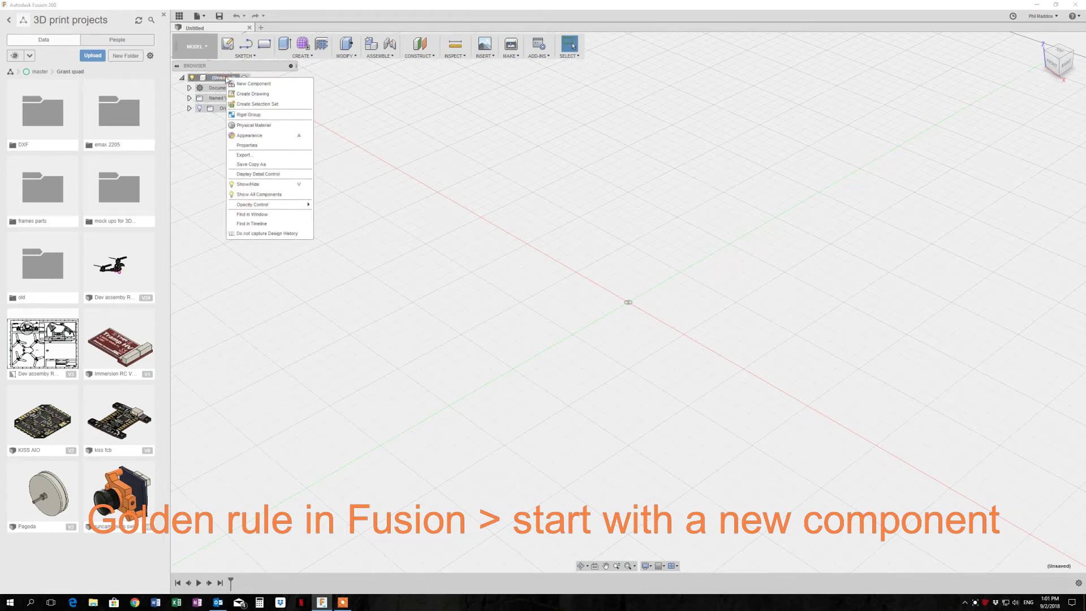
click(251, 85)
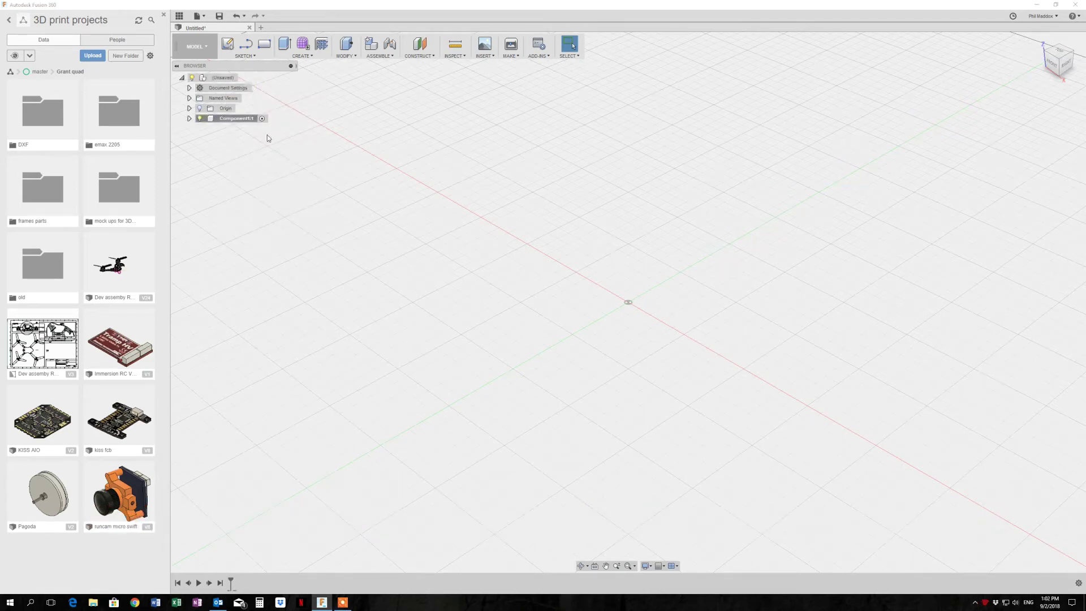
click(189, 118)
click(197, 128)
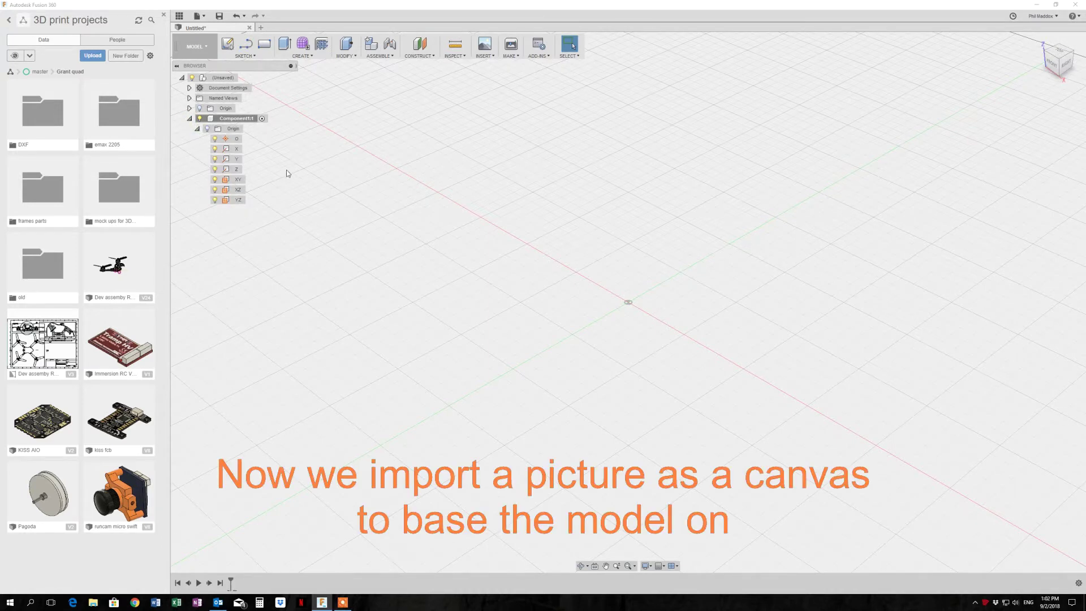
Attach the kISS pcb photo as a canvas on the XY plane, scaled by about 2.655.
click(487, 54)
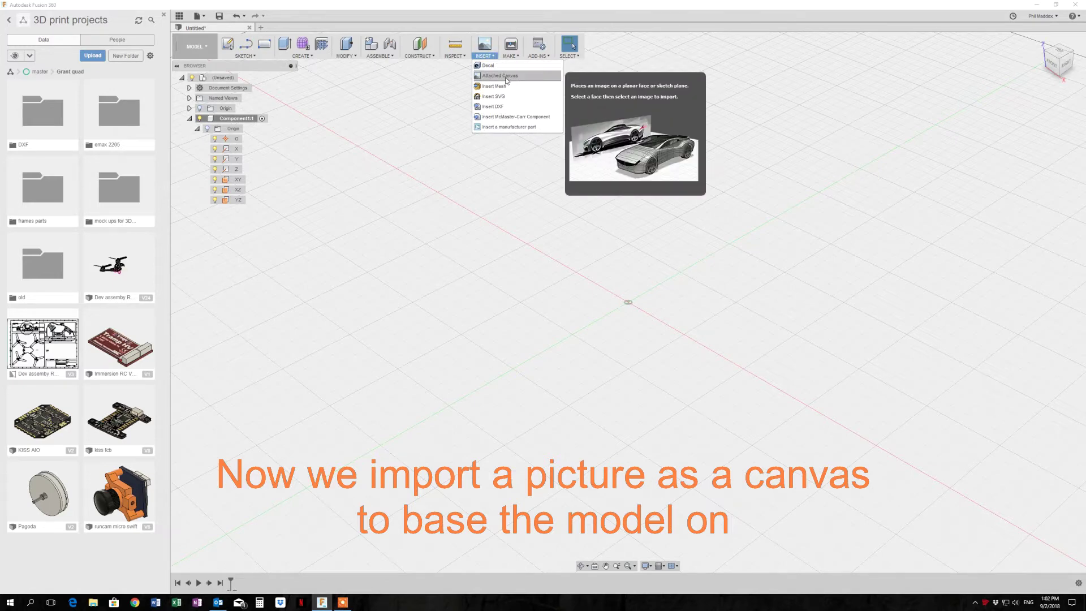
click(500, 76)
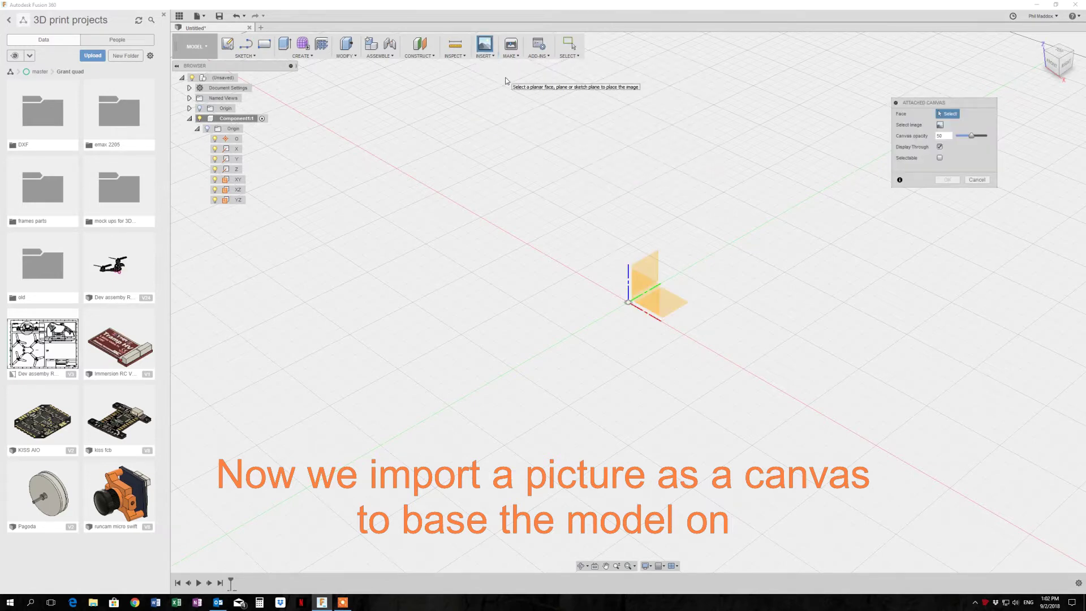
click(673, 304)
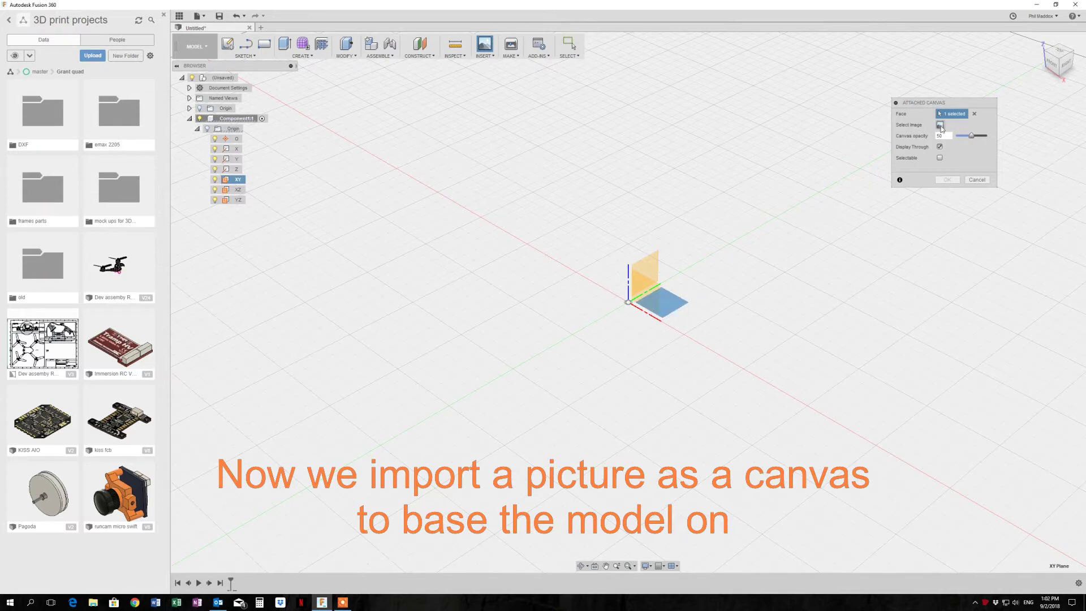
click(940, 125)
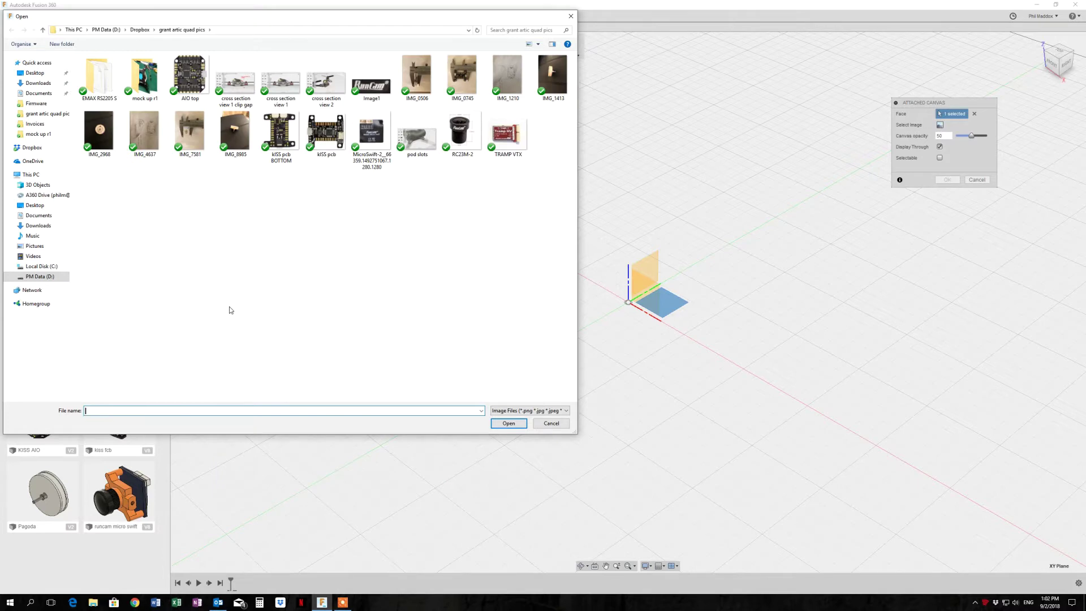
click(331, 137)
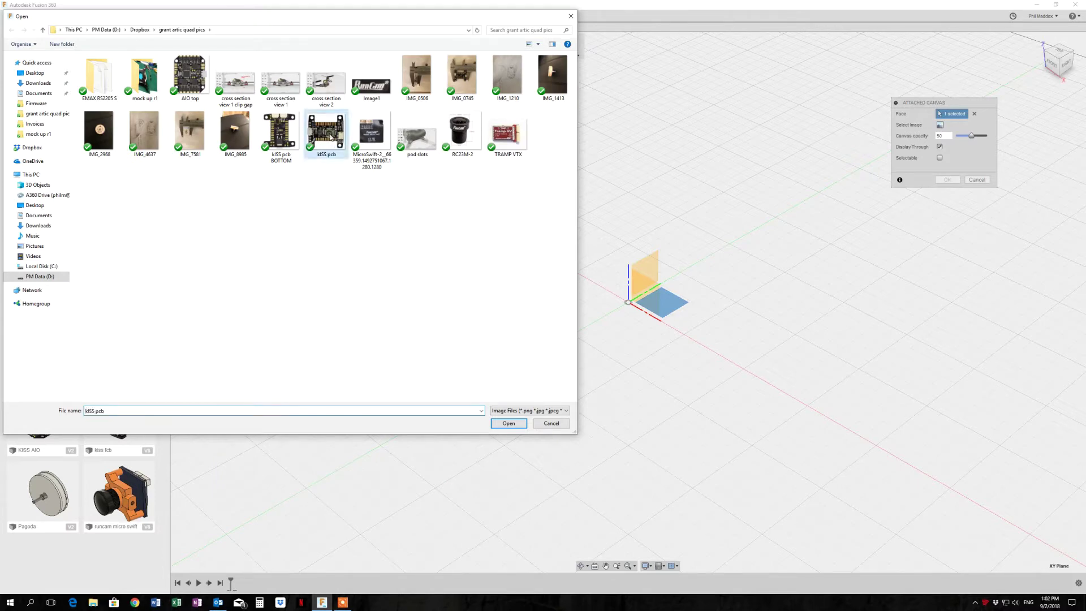
click(508, 424)
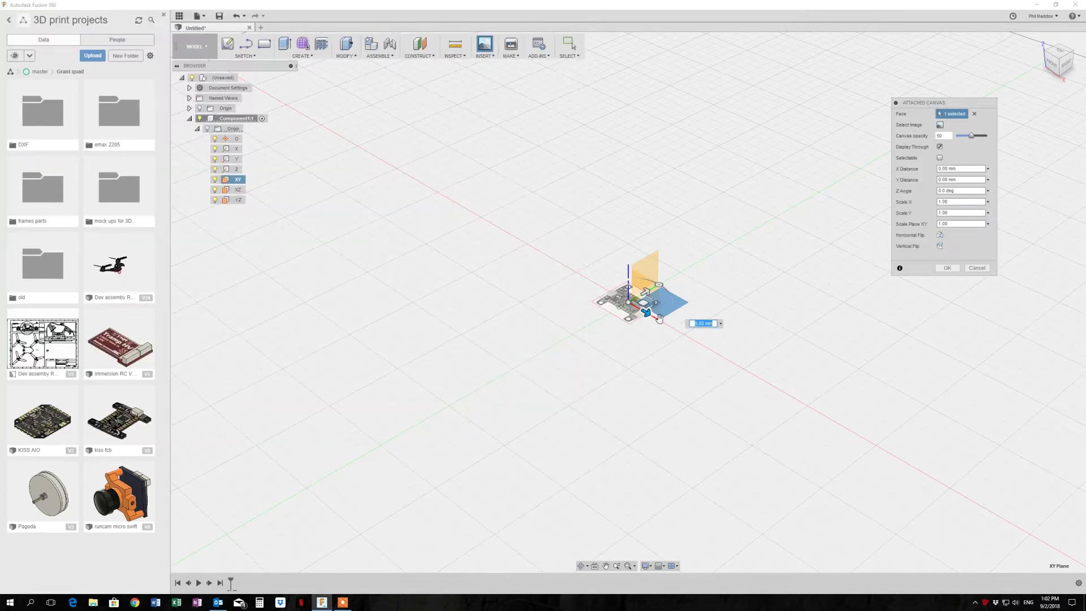
drag(659, 303, 723, 295)
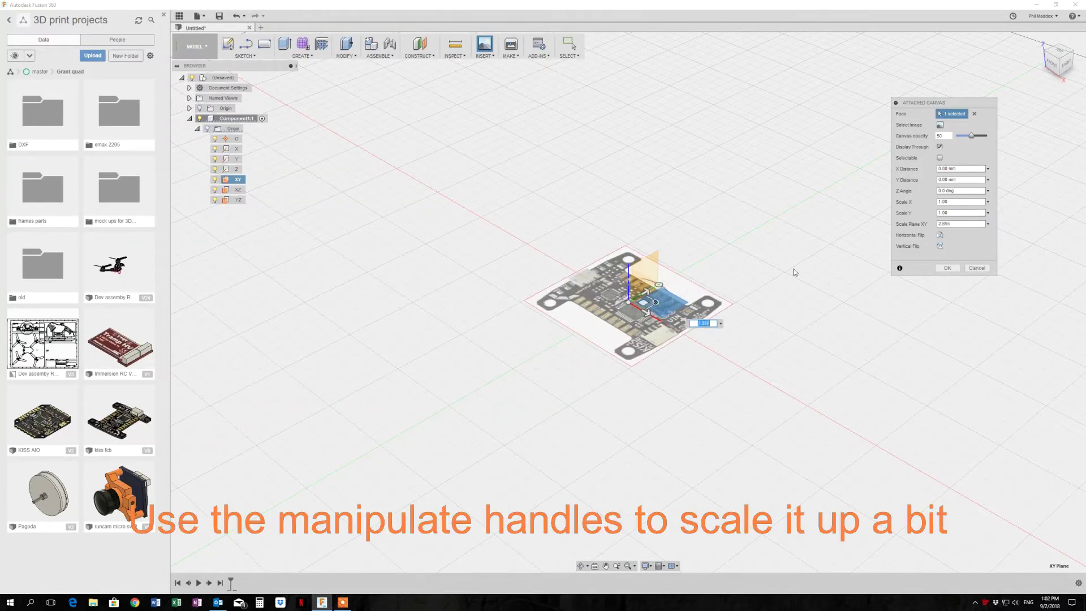
click(948, 268)
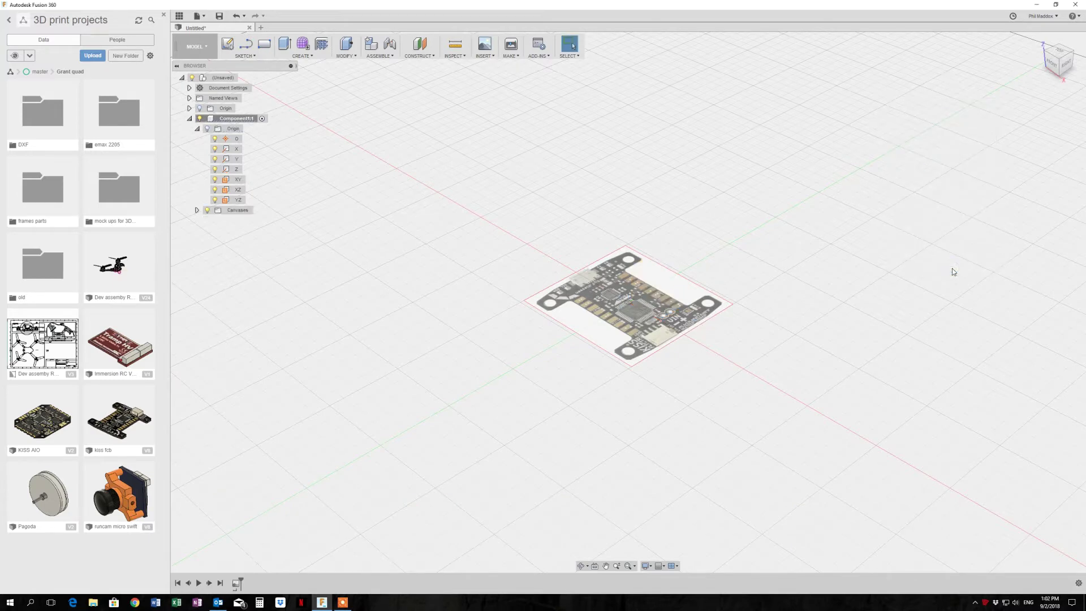
Calibrate the KISS pcb canvas between its two top mounting holes using the known distance.
click(197, 210)
right_click(243, 222)
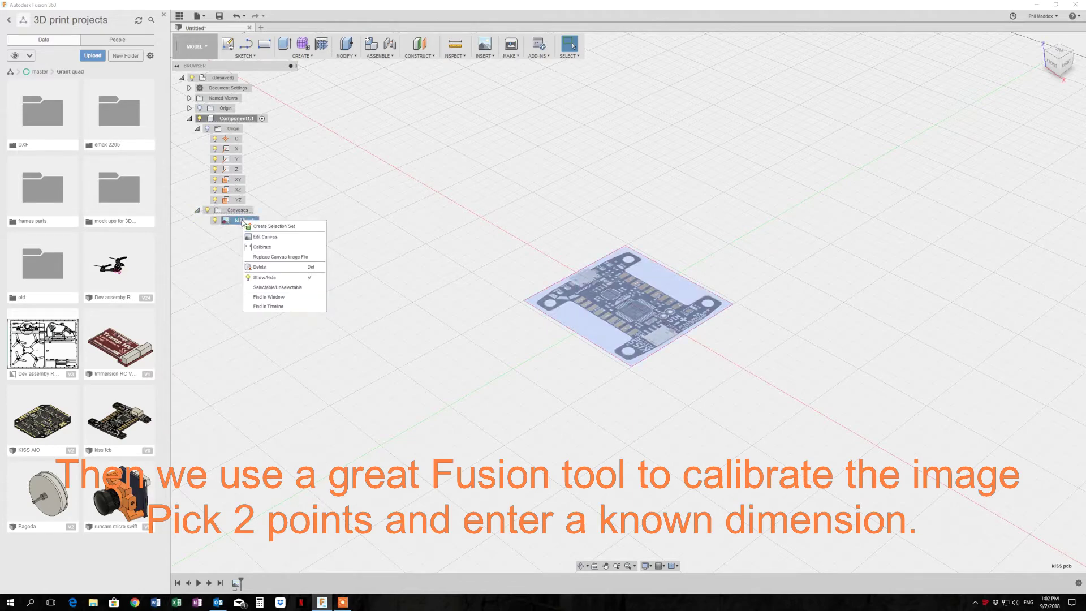
click(263, 247)
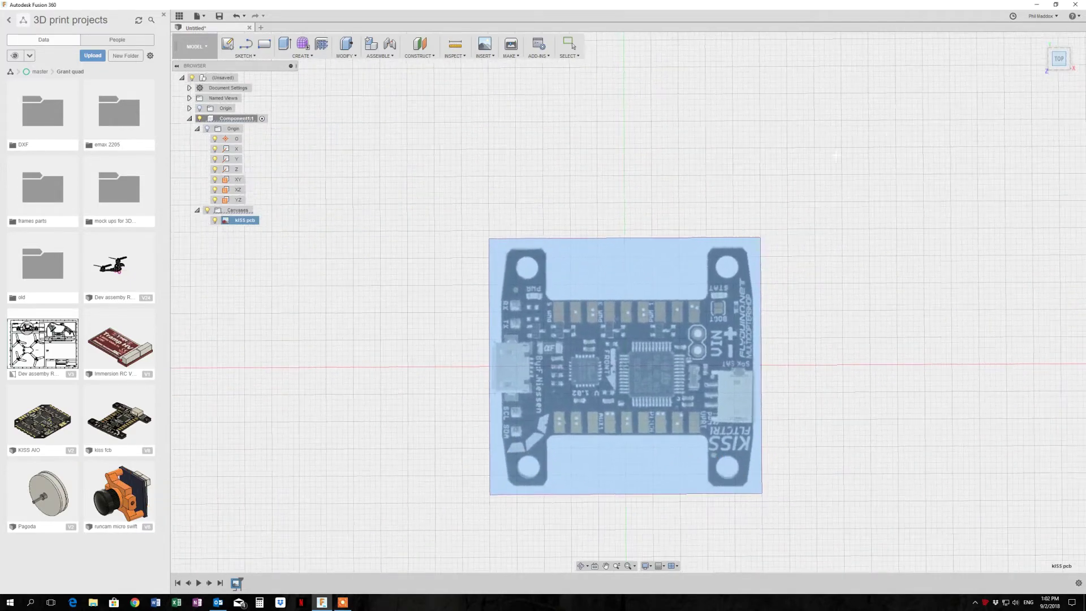
click(538, 267)
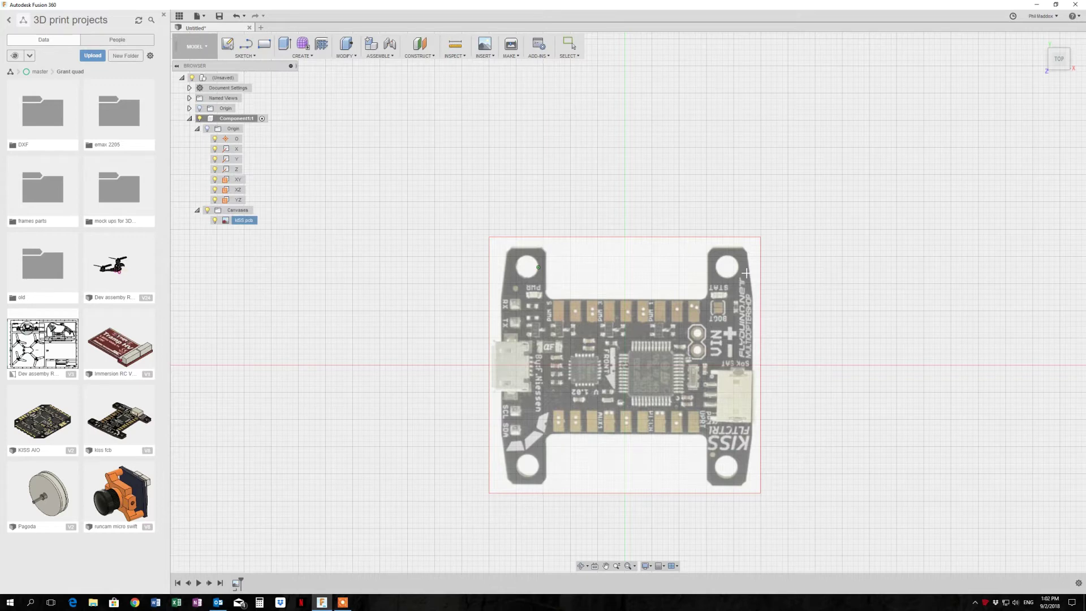
click(738, 267)
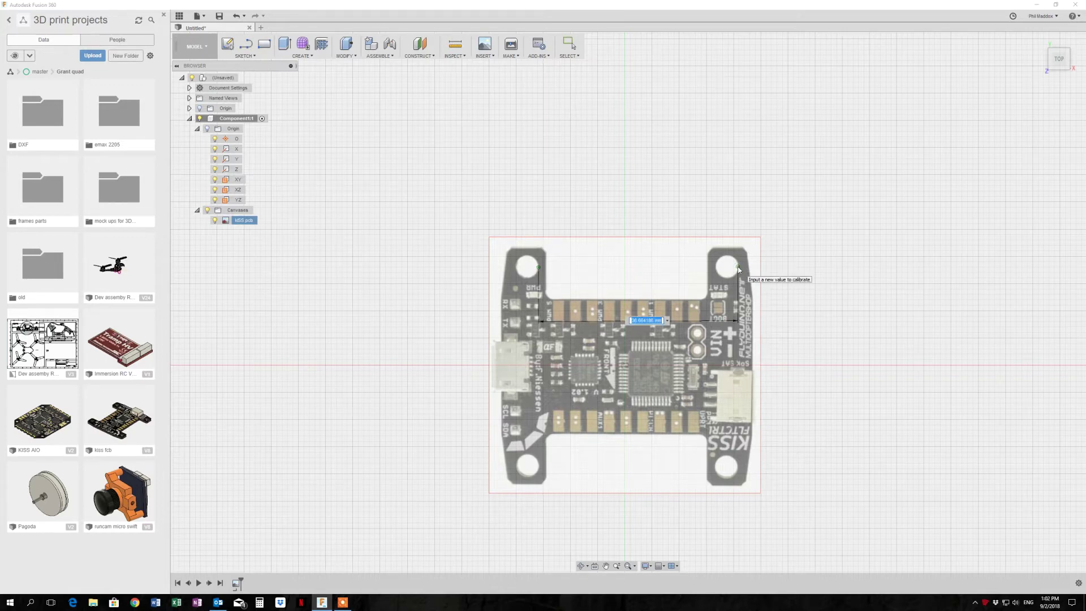
text(30)
key(Return)
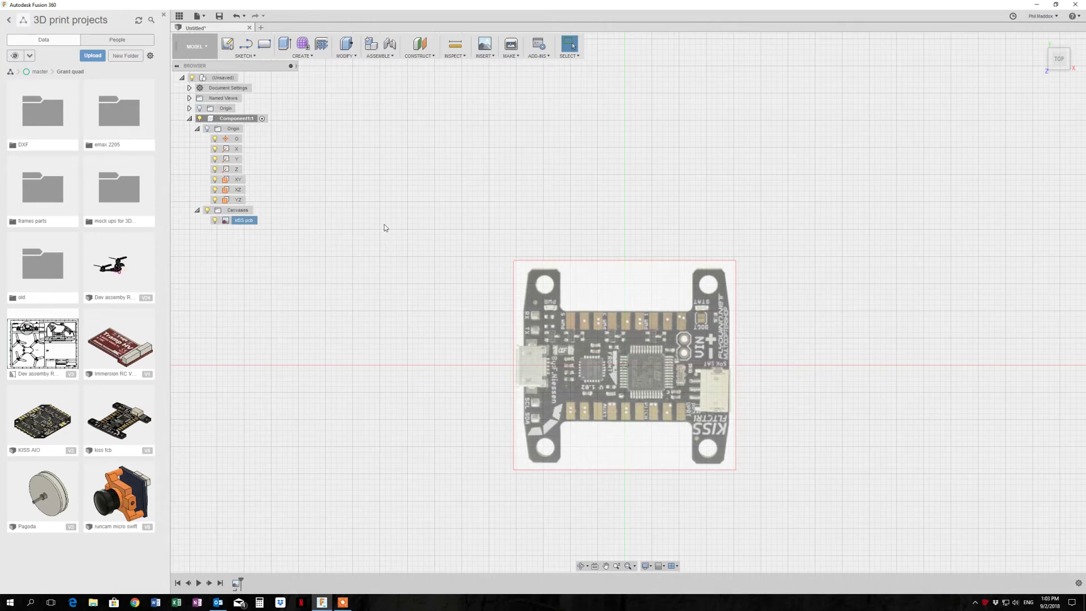
Sketch on the XY plane a horizontal and a vertical line from the origin.
click(237, 179)
click(229, 43)
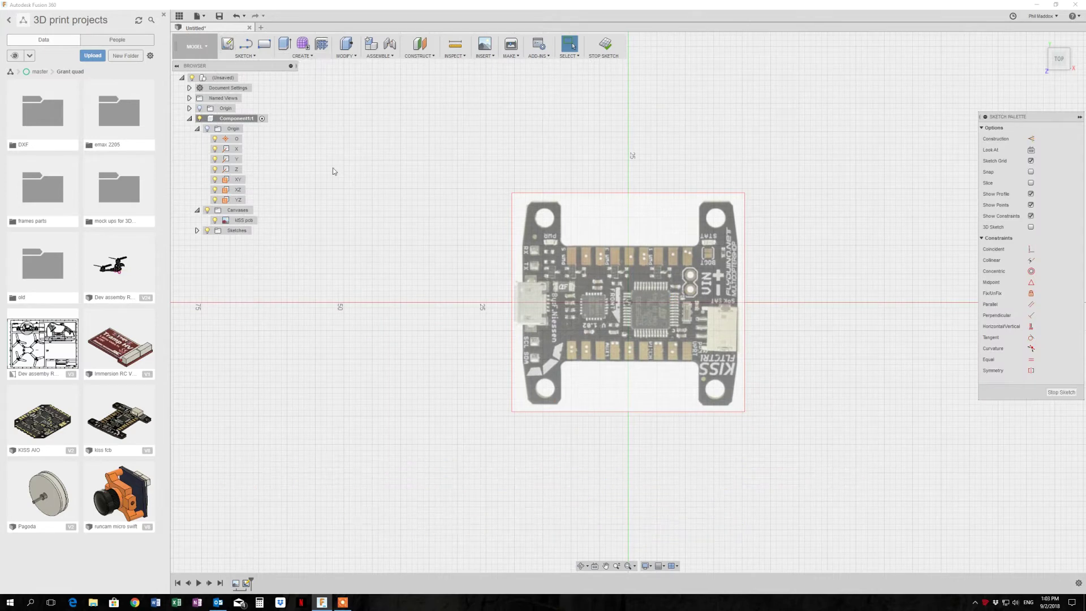
key(l)
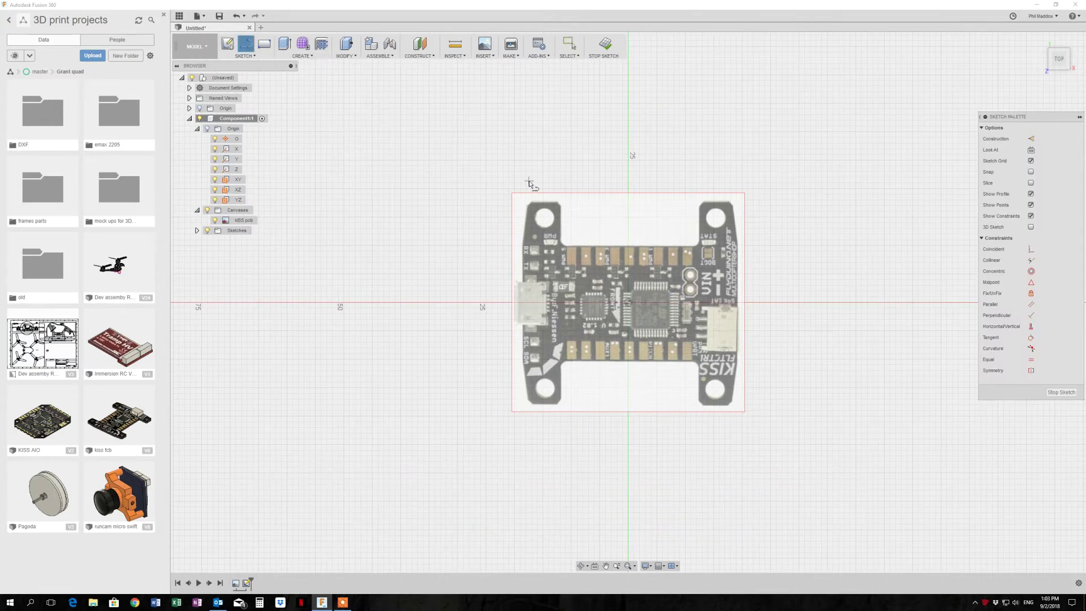
click(628, 303)
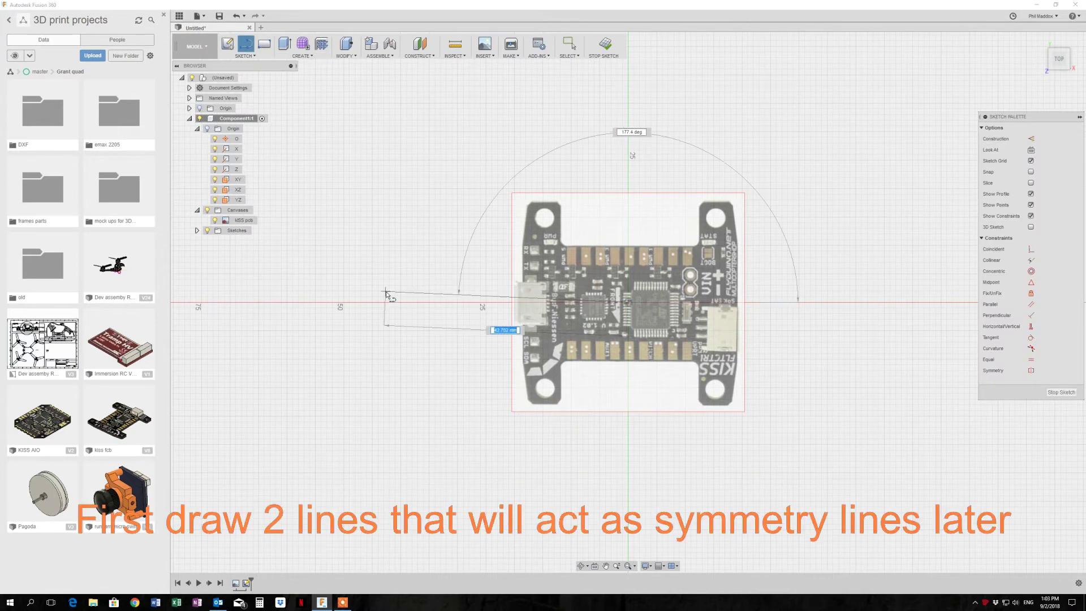
click(391, 304)
key(Escape)
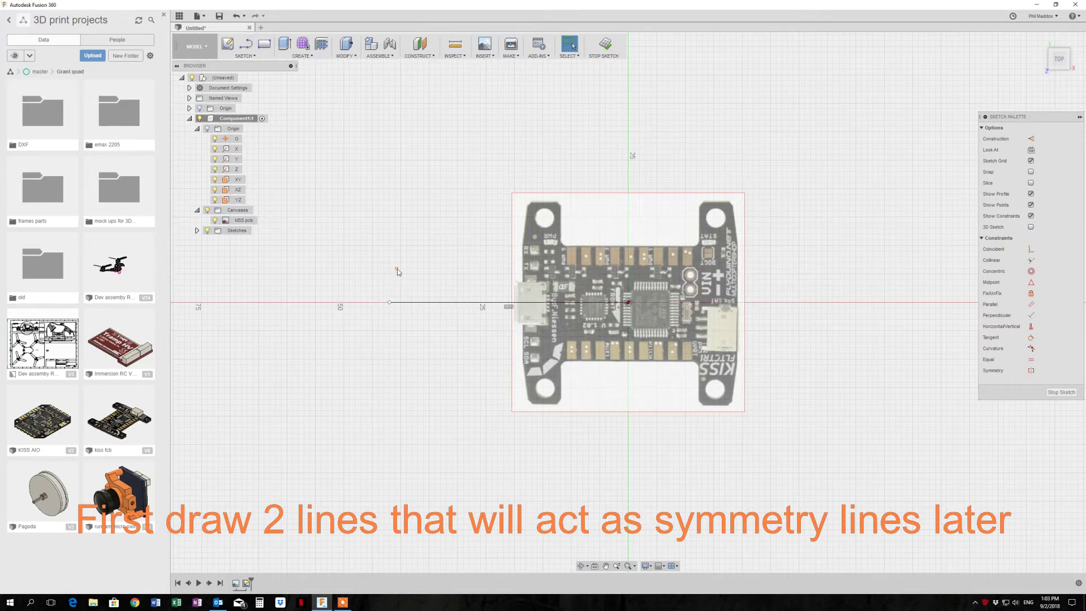
right_click(397, 269)
click(400, 244)
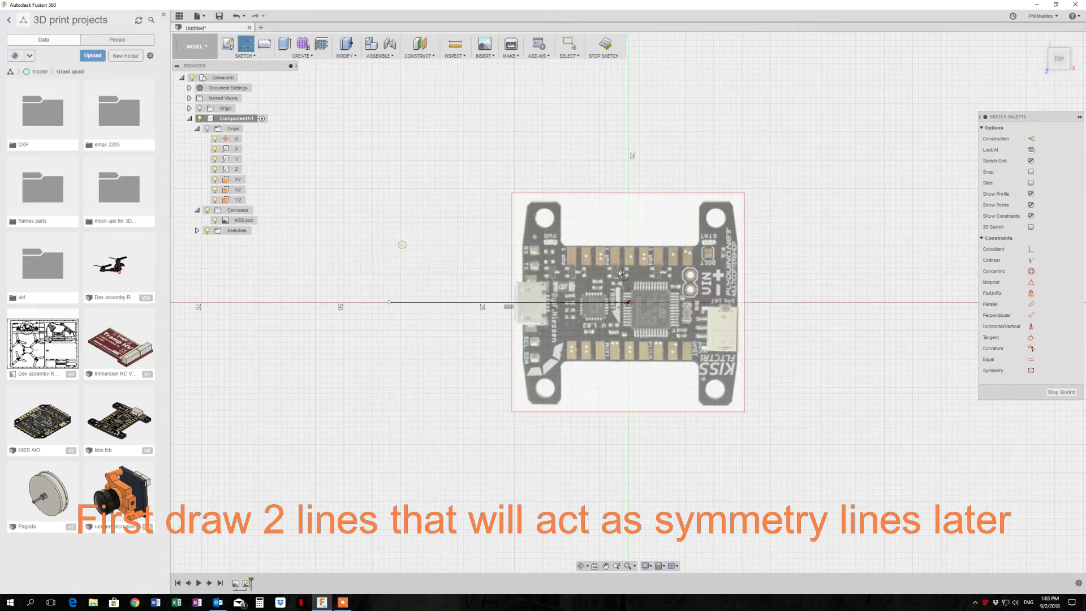
click(628, 302)
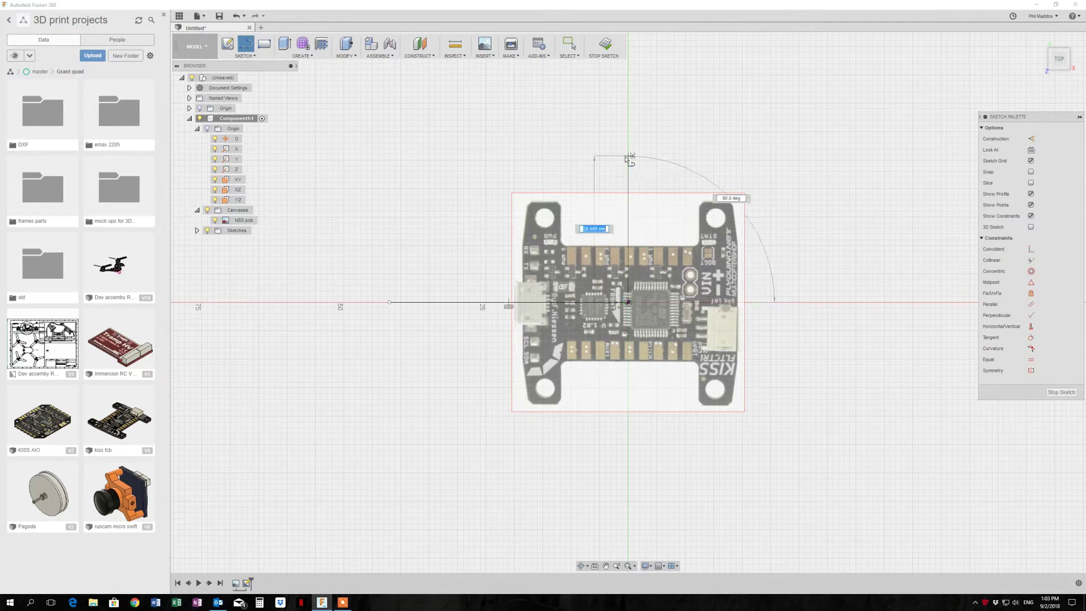
click(628, 140)
key(Escape)
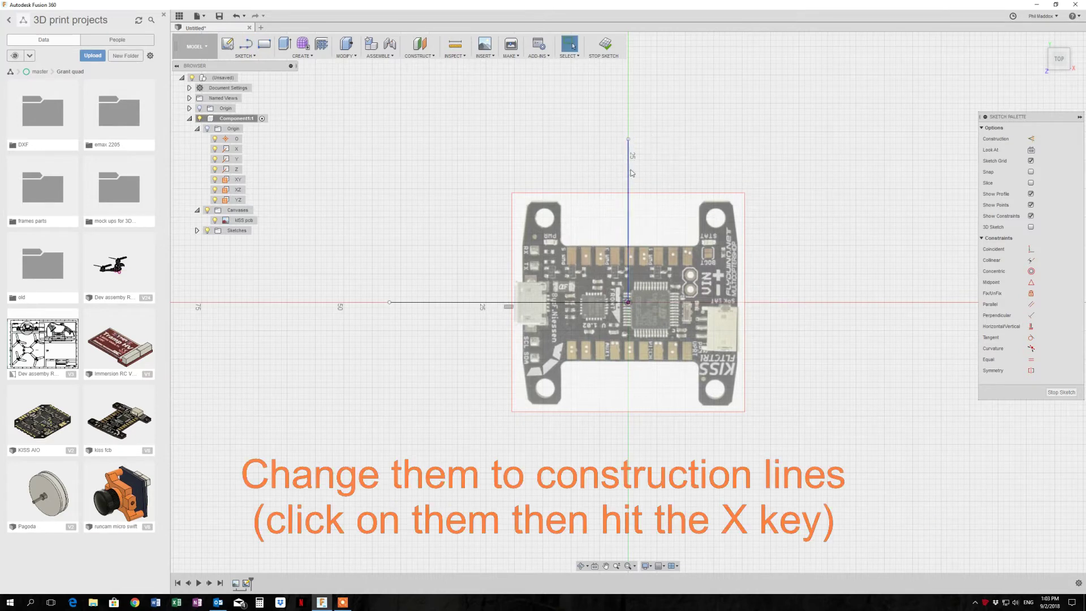
Convert both lines into dashed construction lines.
click(630, 172)
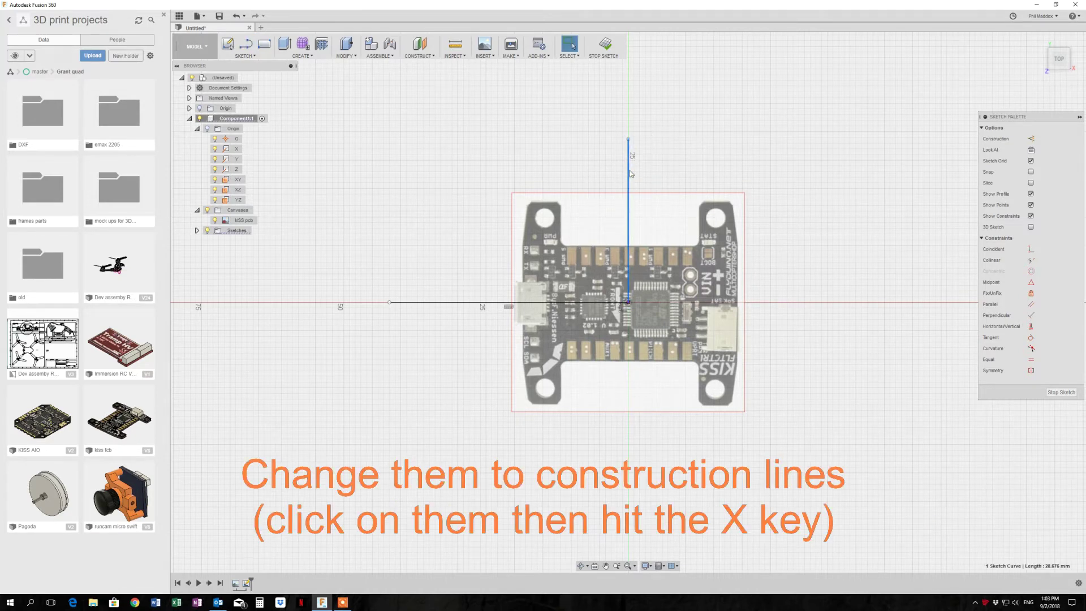
key(x)
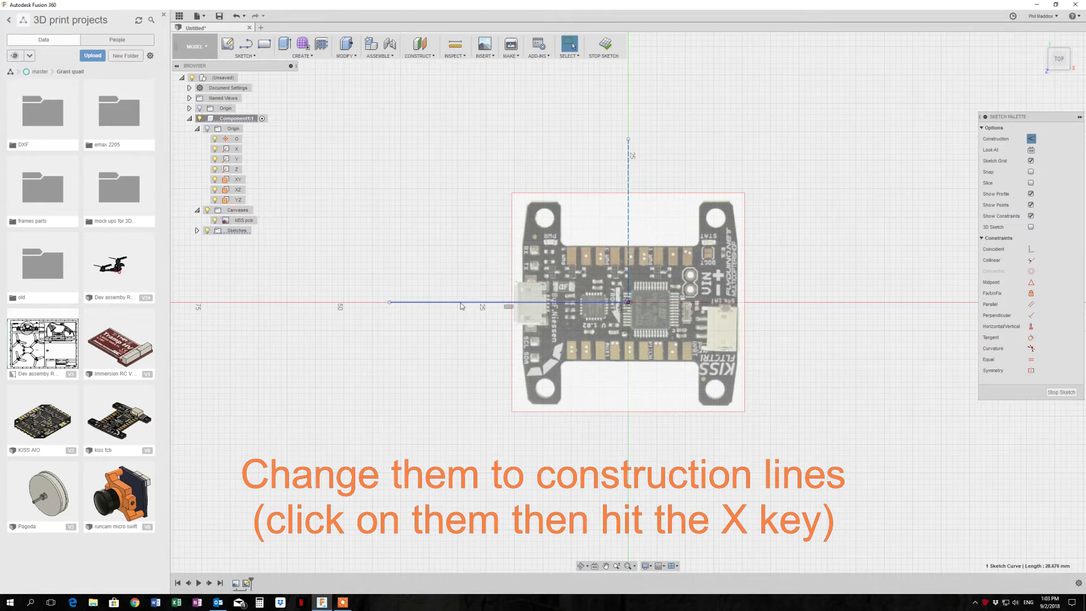
click(460, 304)
key(x)
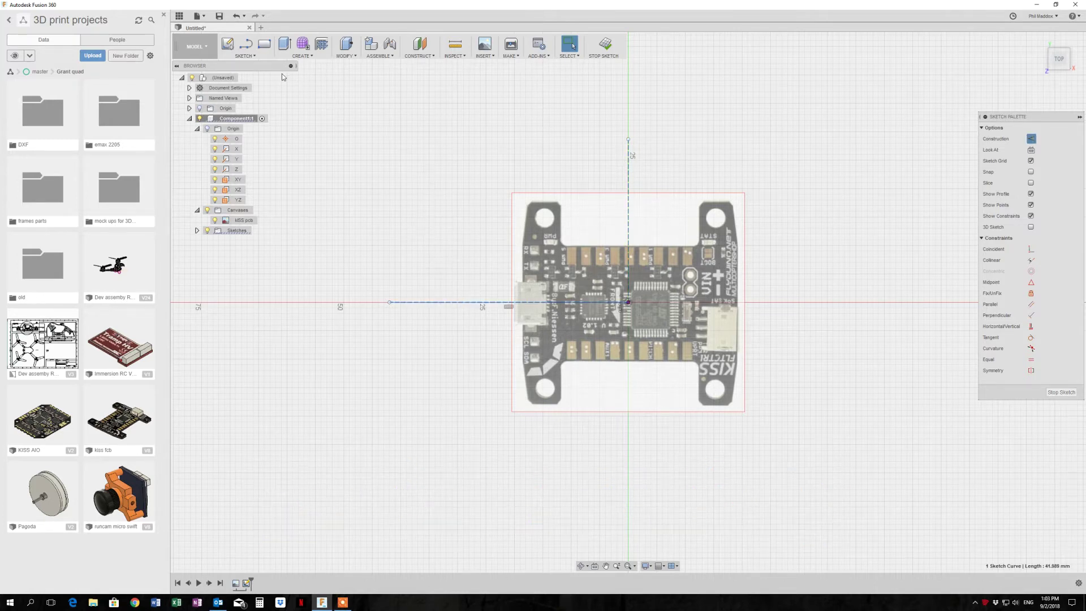
click(255, 55)
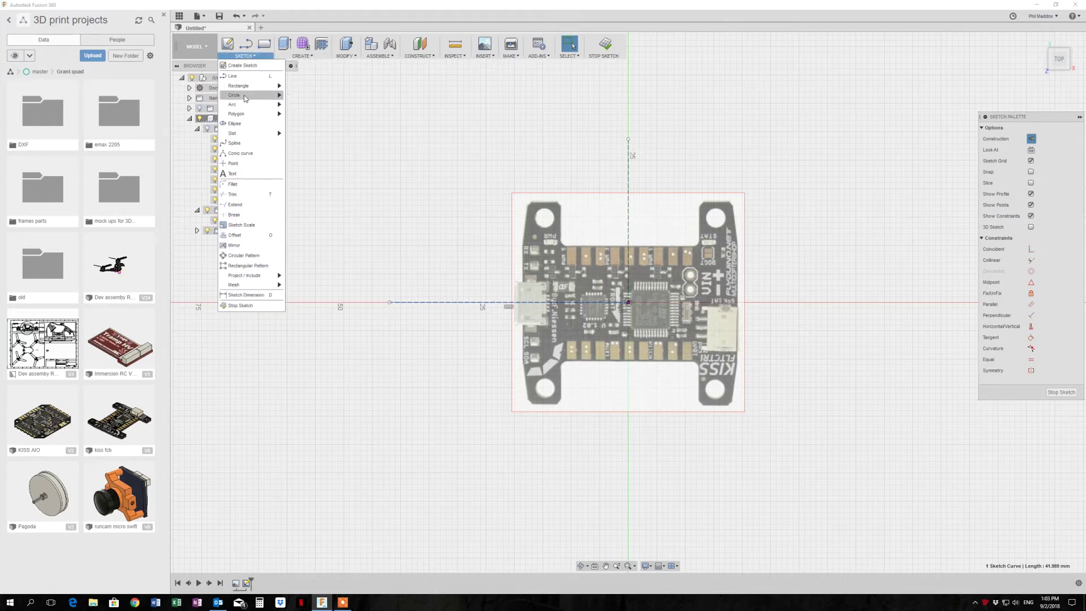
Draw a 3.2 mm diameter circle on the top-left mounting hole.
mouse_move(236, 95)
click(311, 97)
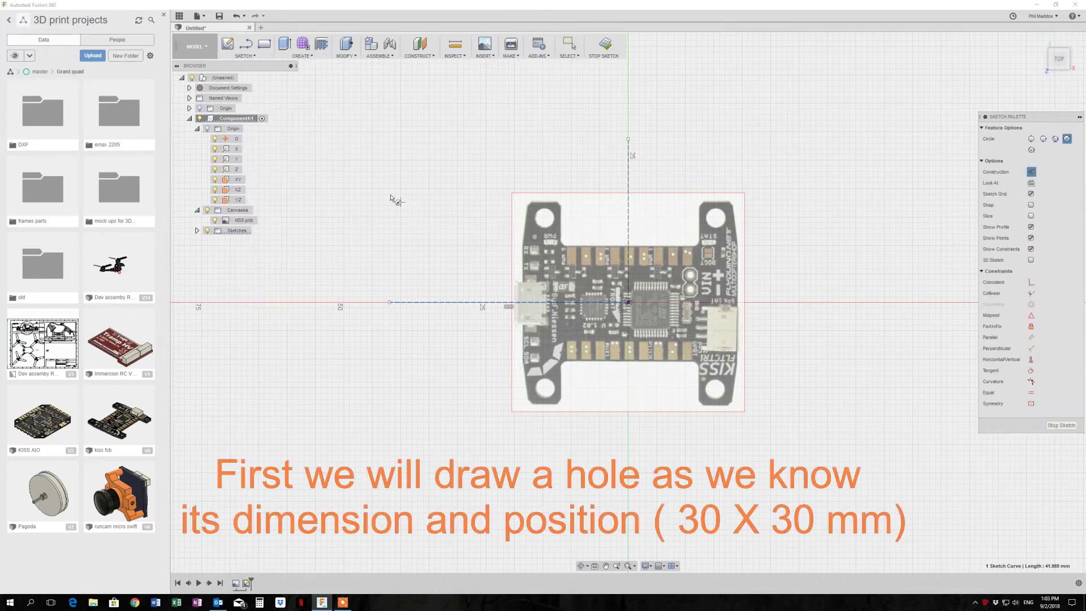
click(544, 218)
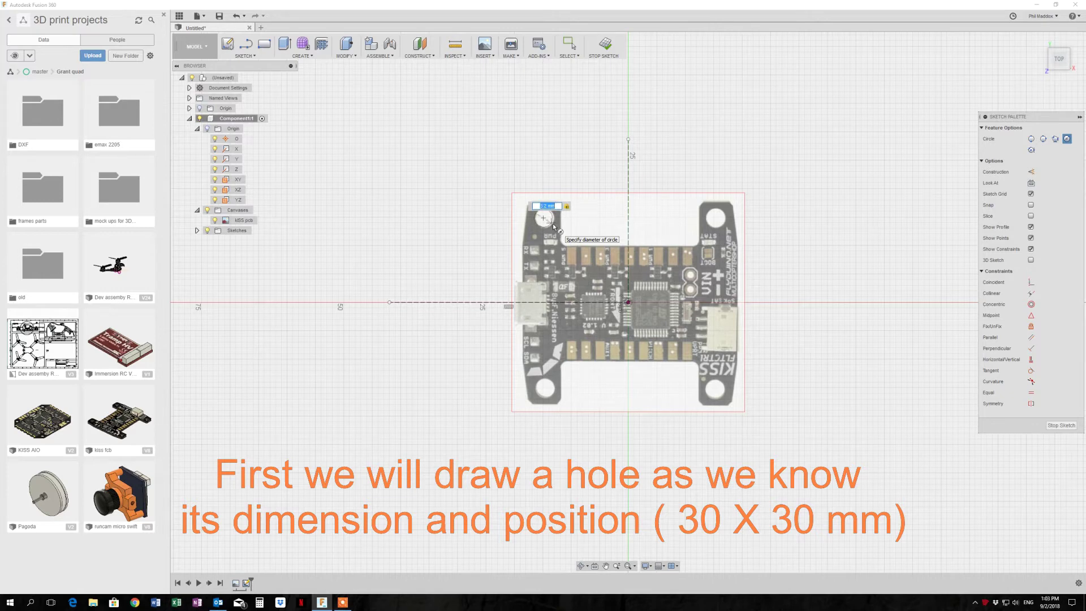
key(Return)
key(Escape)
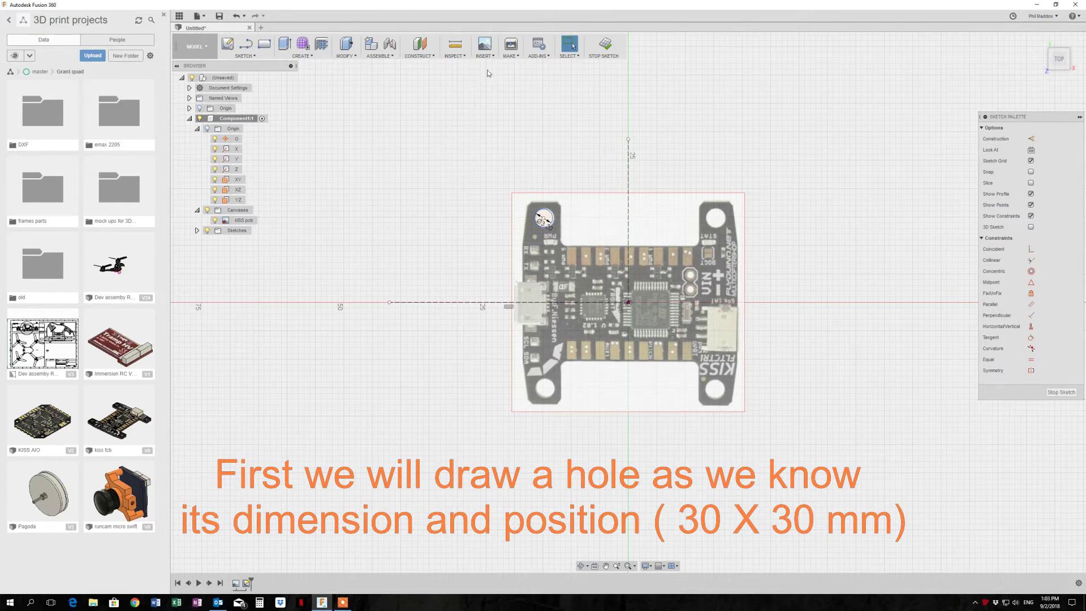
Dimension the hole centre 15 mm from the vertical axis and 15 mm from the horizontal axis.
key(d)
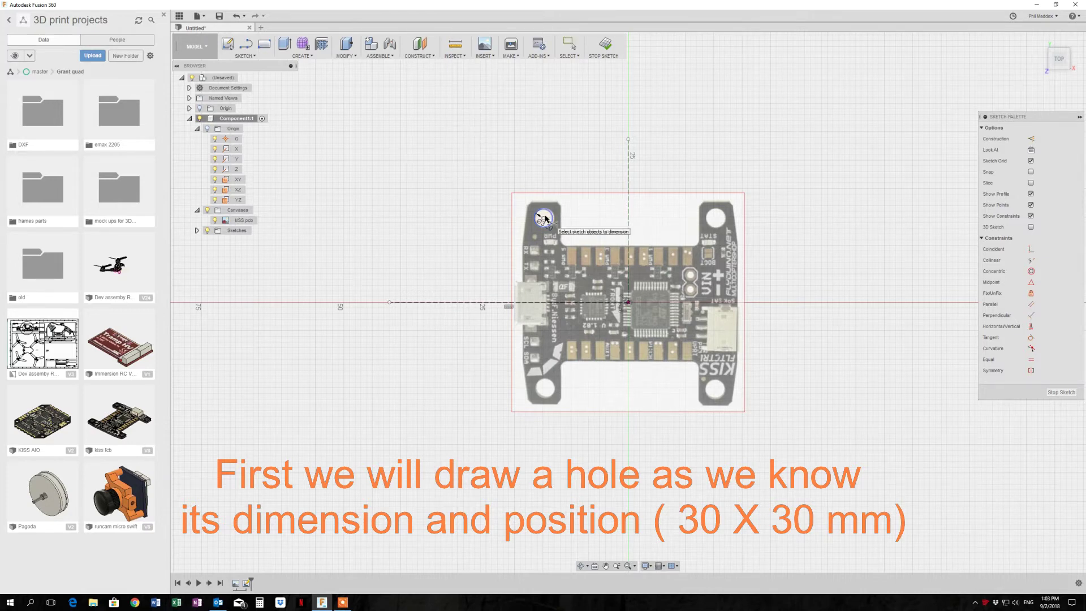
click(544, 219)
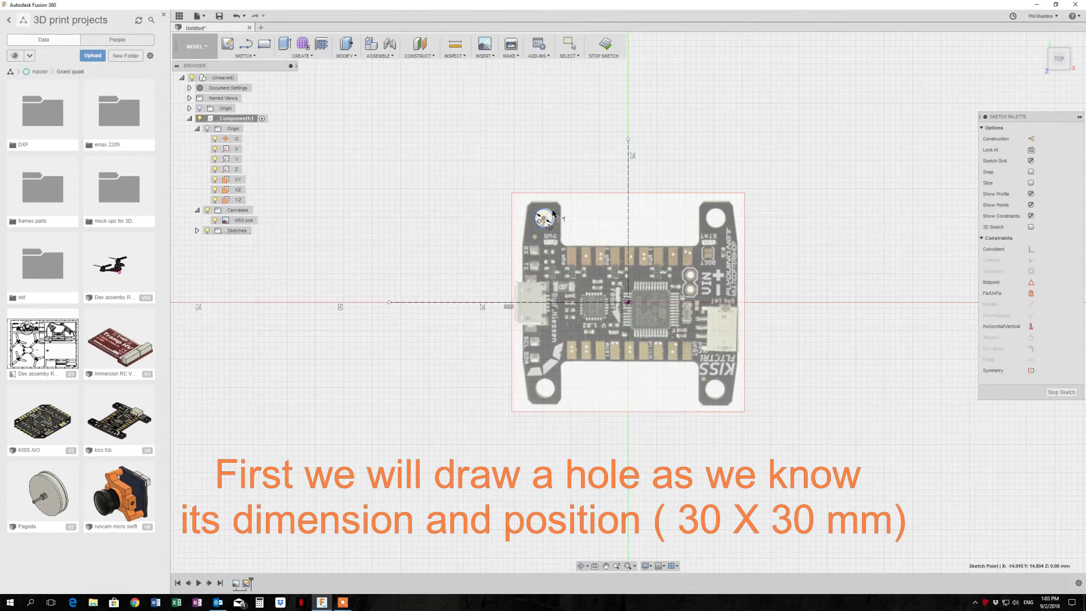
click(628, 218)
click(606, 171)
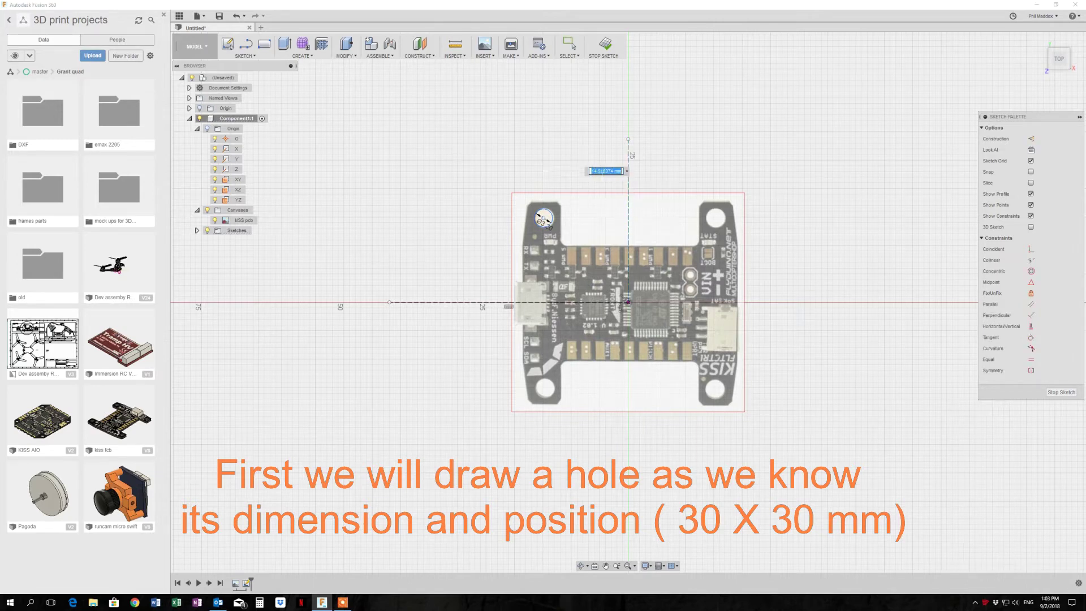
text(15)
key(Return)
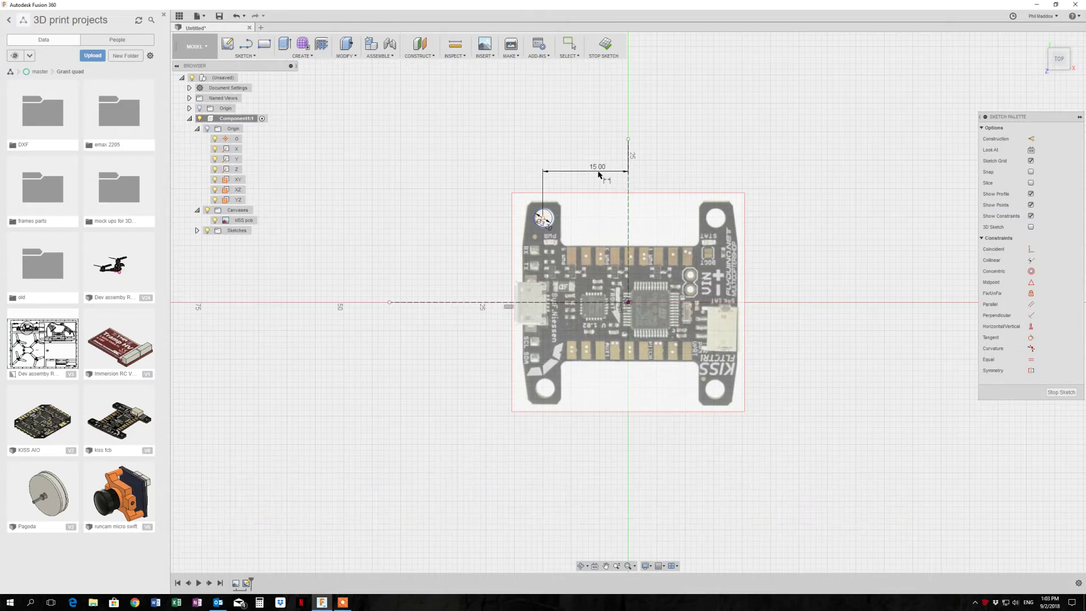
click(543, 217)
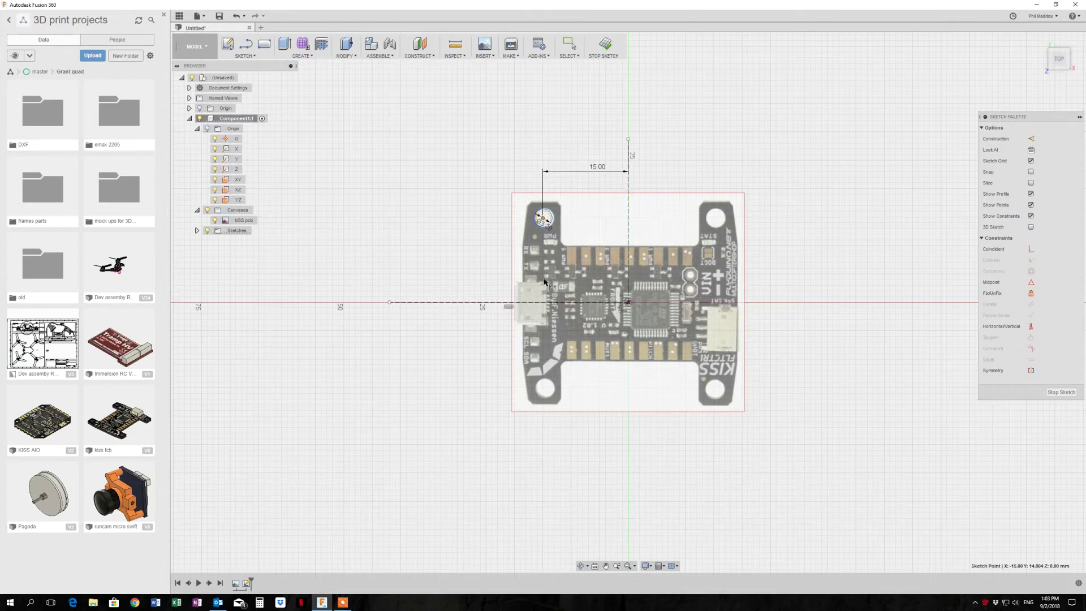
click(546, 301)
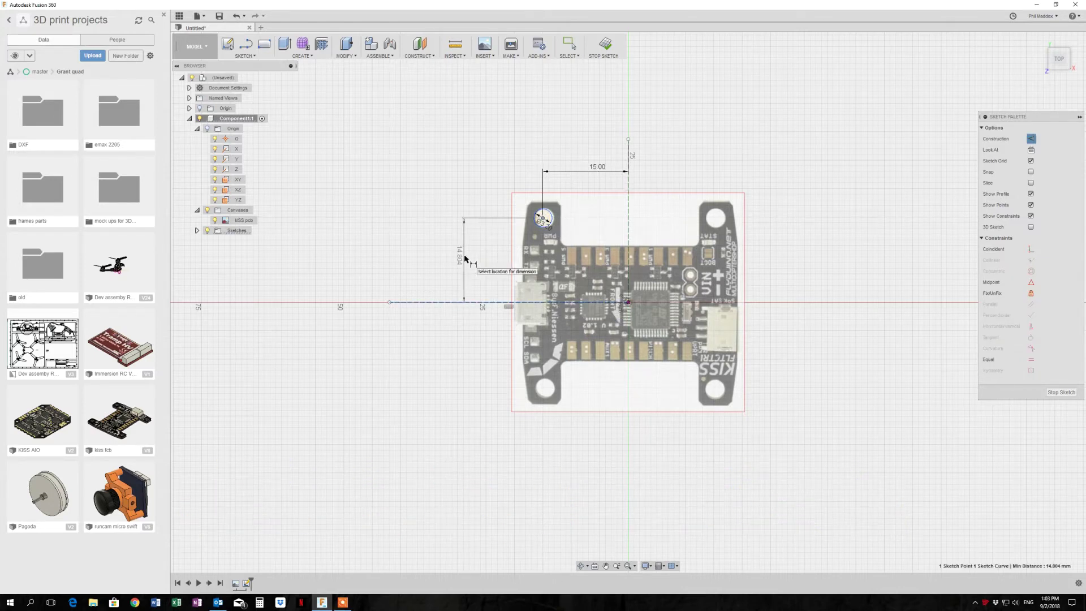
click(464, 257)
text(15)
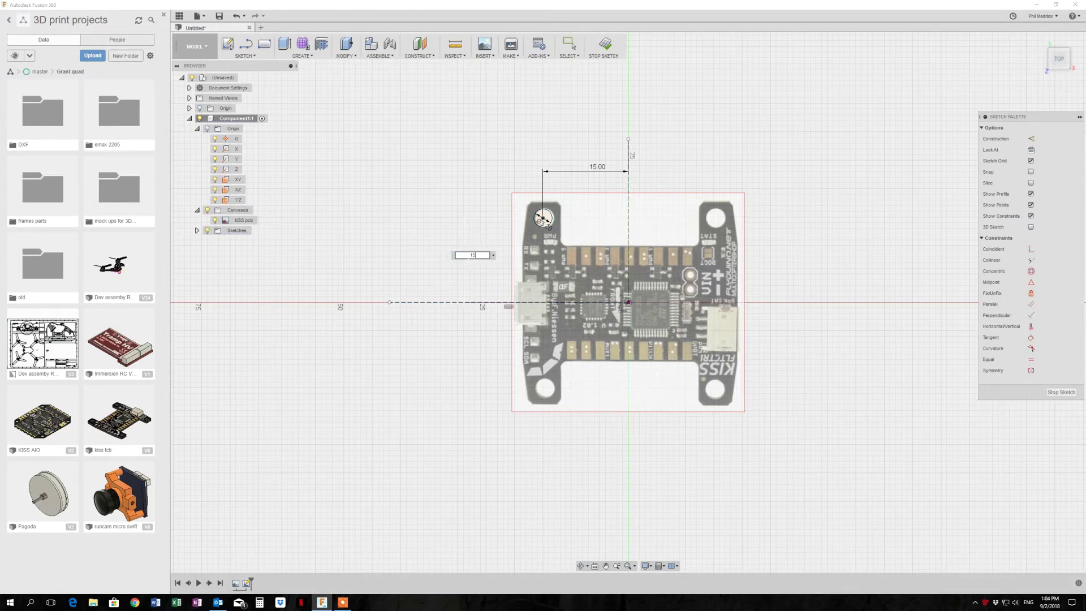
key(Return)
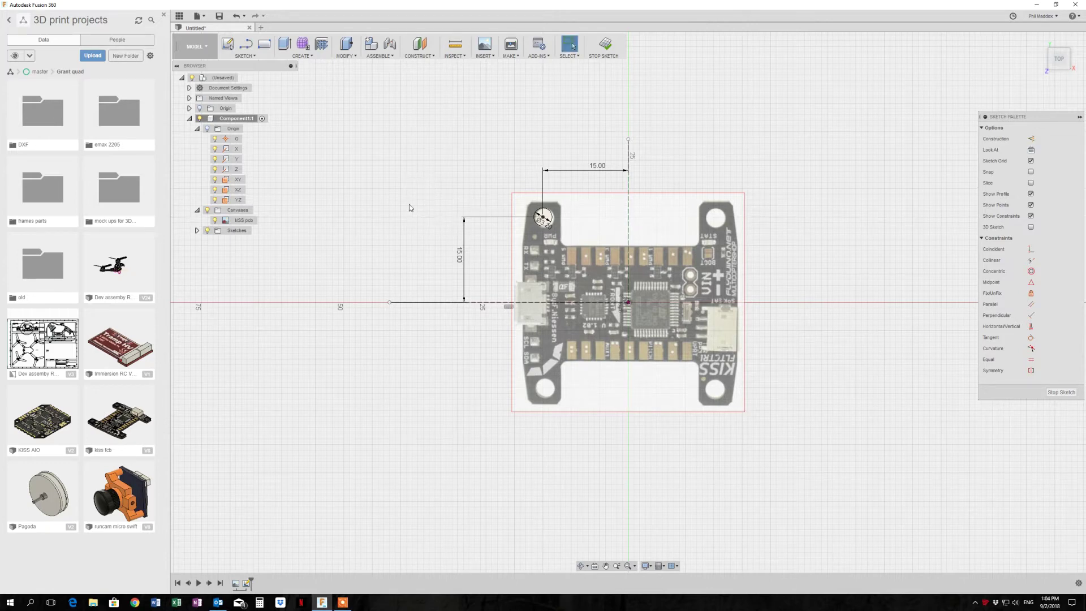
Trace the board's top-left edge with connected lines from the X axis, around the tab, to the centre line.
key(l)
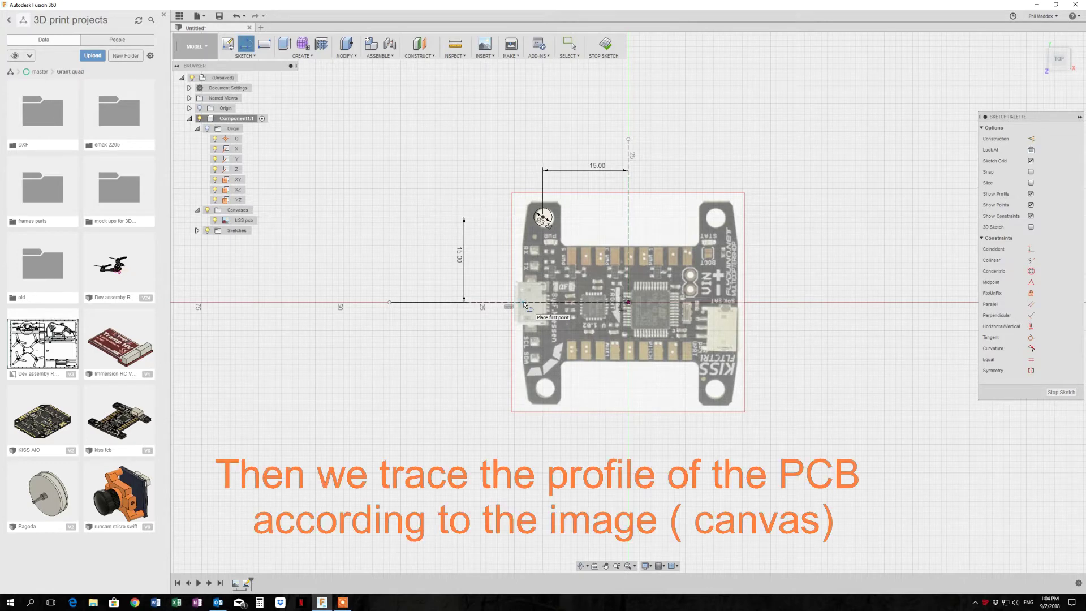
click(522, 302)
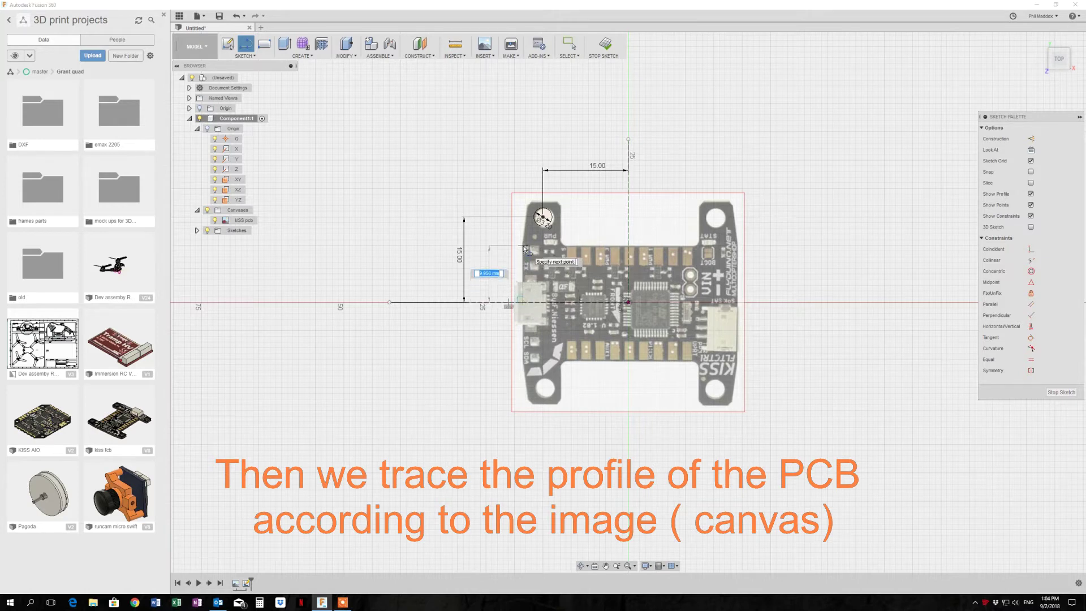
click(523, 245)
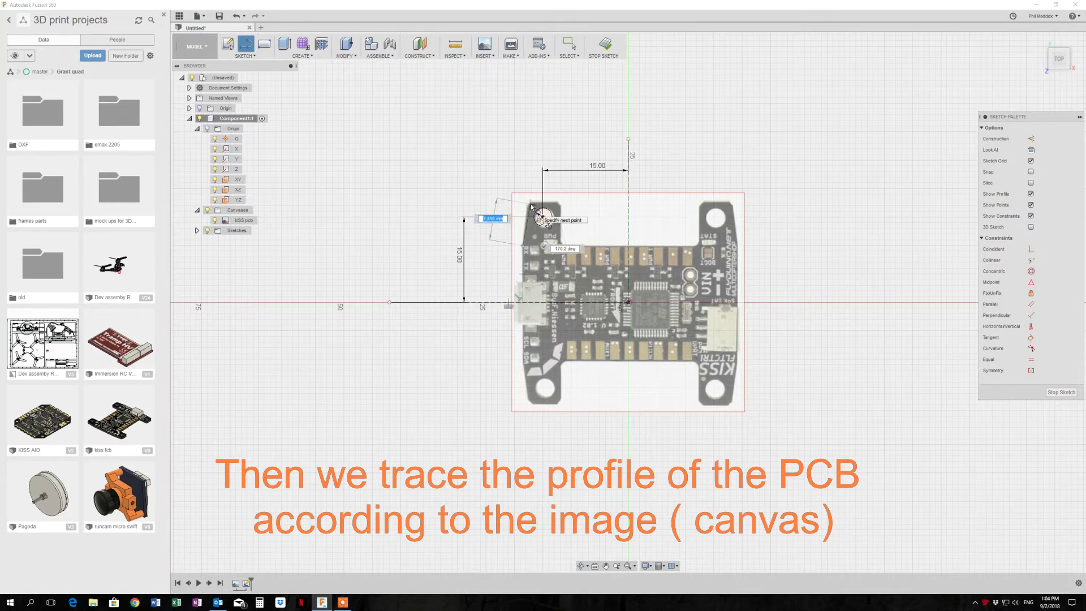
scroll(529, 205, up, 2)
scroll(529, 205, up, 2)
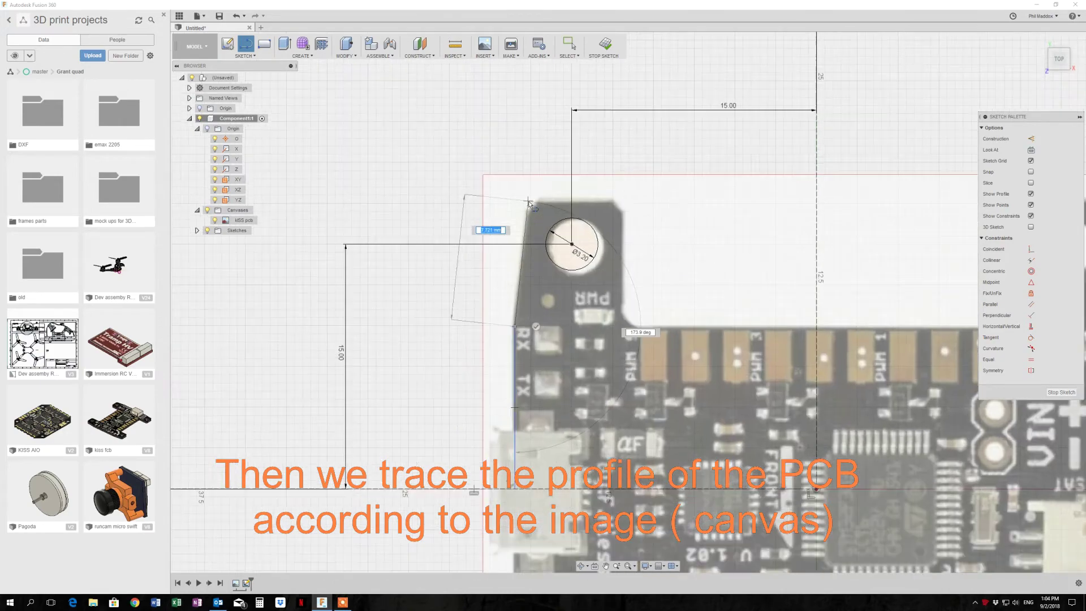
scroll(530, 203, up, 2)
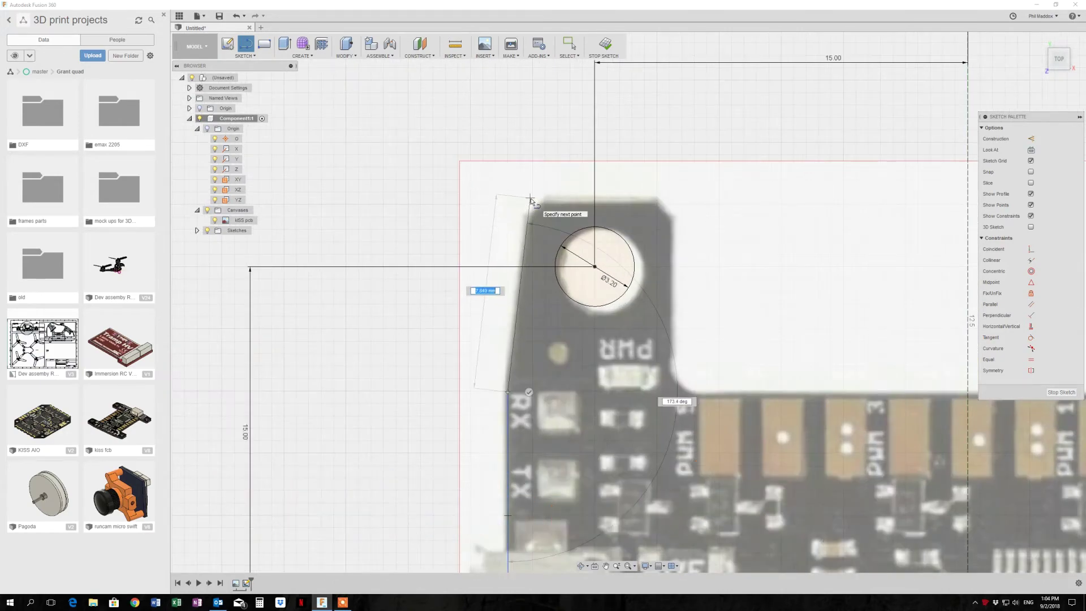
click(531, 198)
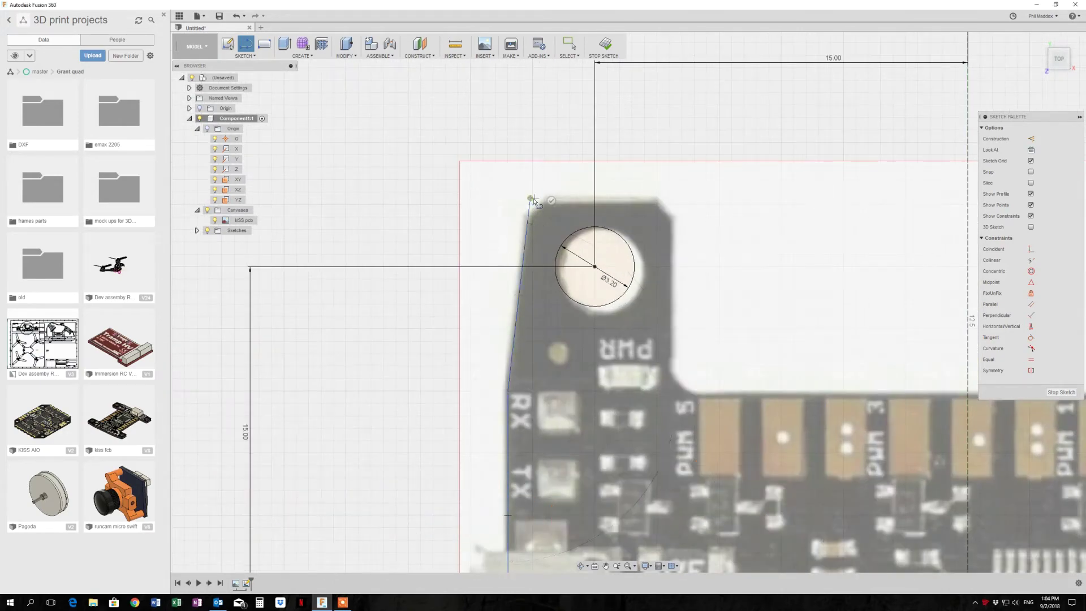
click(671, 200)
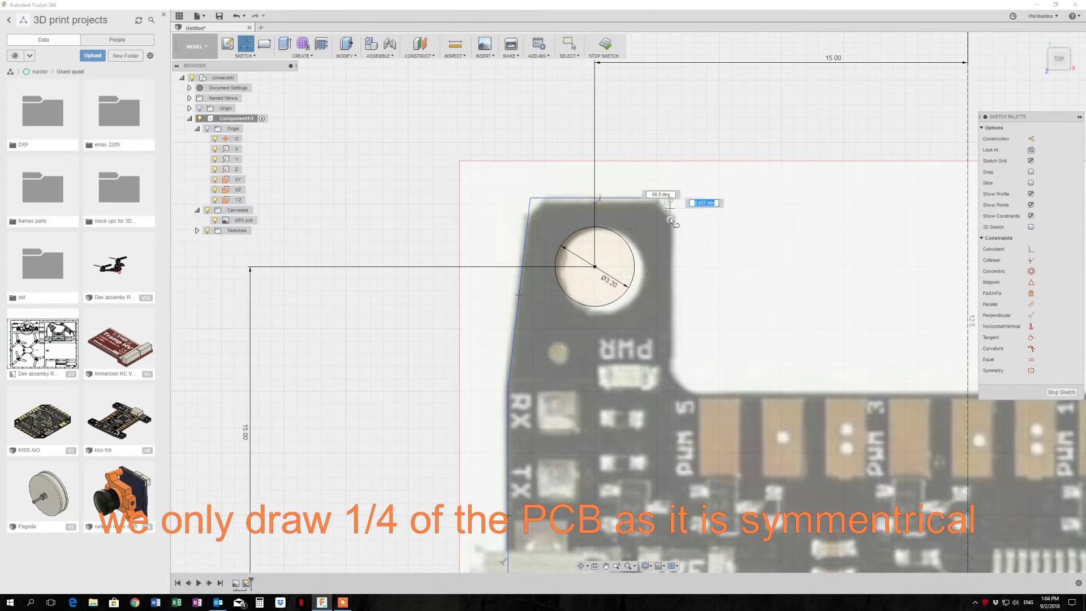
click(673, 389)
scroll(803, 390, down, 2)
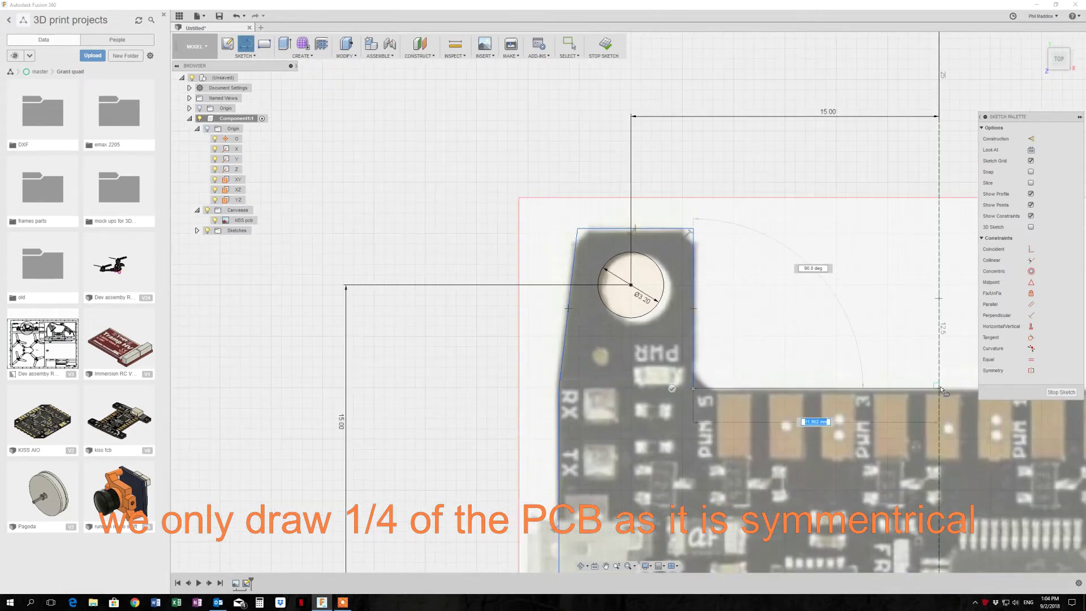
double_click(941, 388)
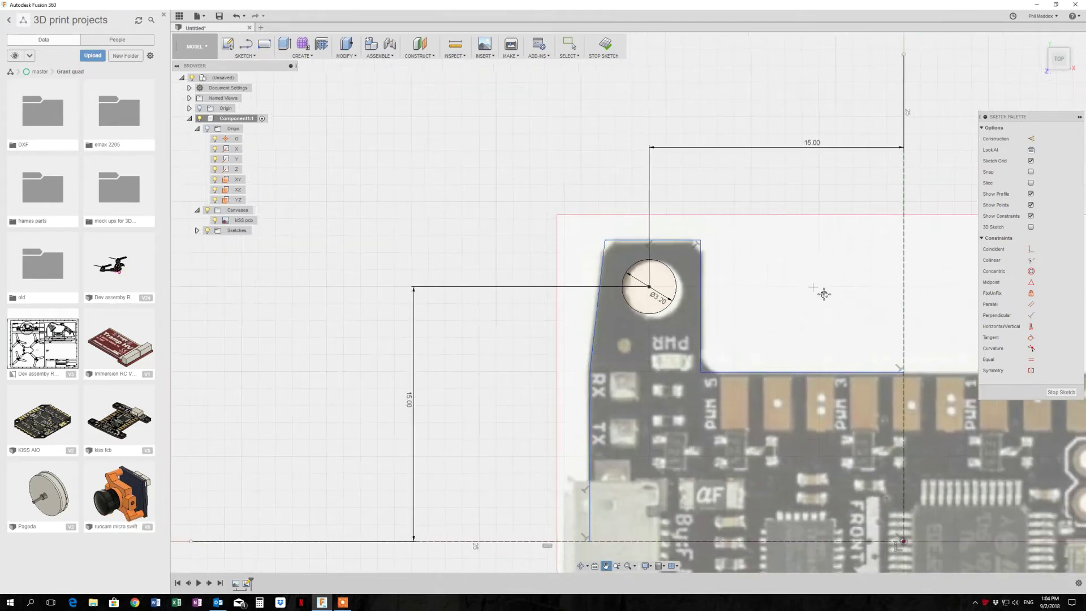
Add 1 mm fillets to the inner corner, both tab top corners and the lower-left bend.
scroll(824, 291, down, 2)
middle_drag(824, 291, 732, 232)
key(Escape)
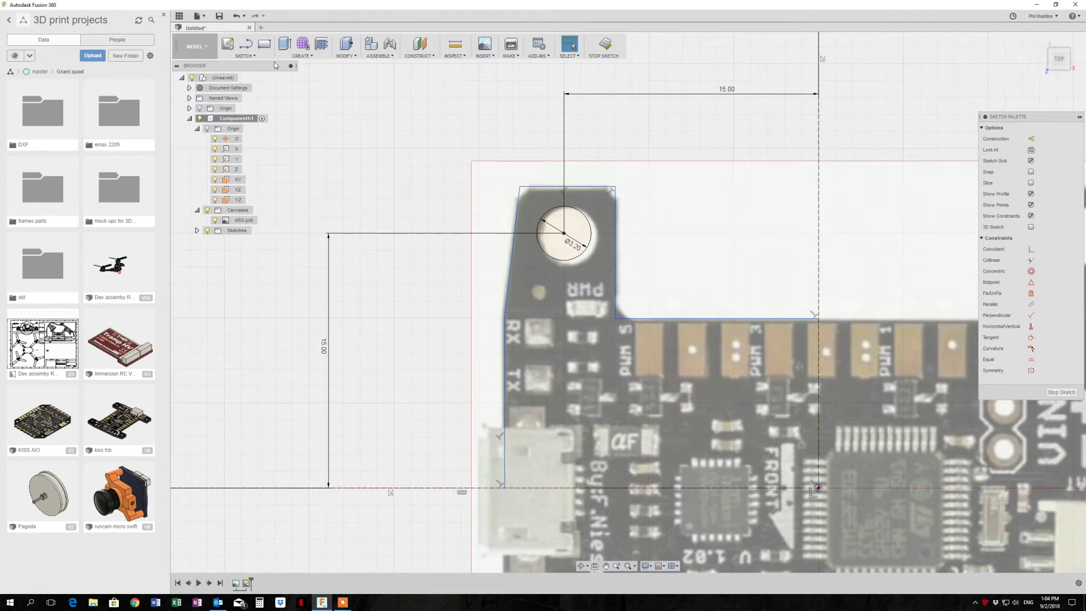
click(258, 56)
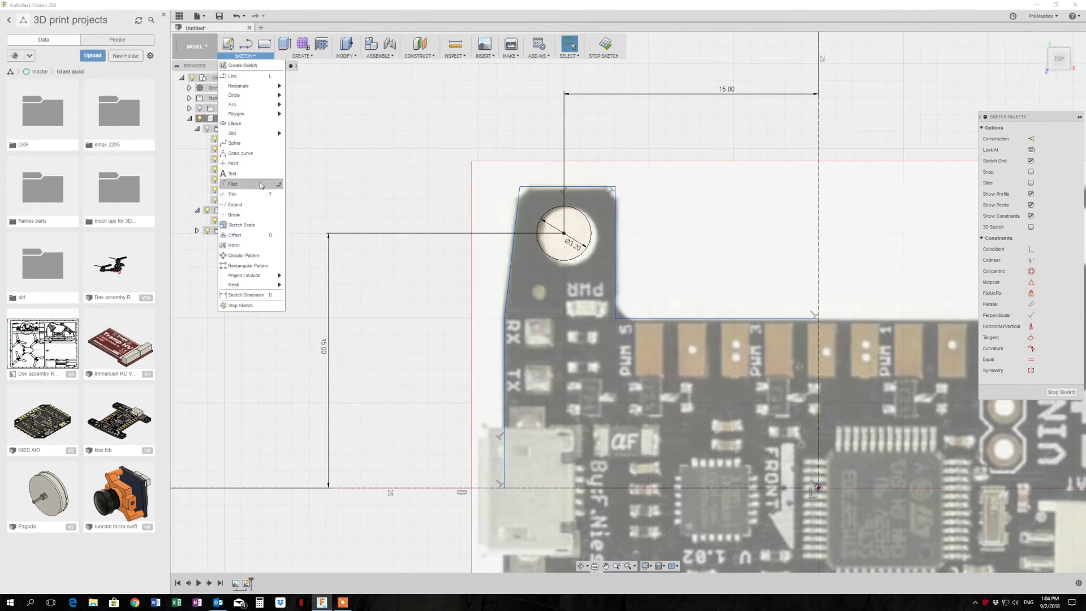
click(236, 186)
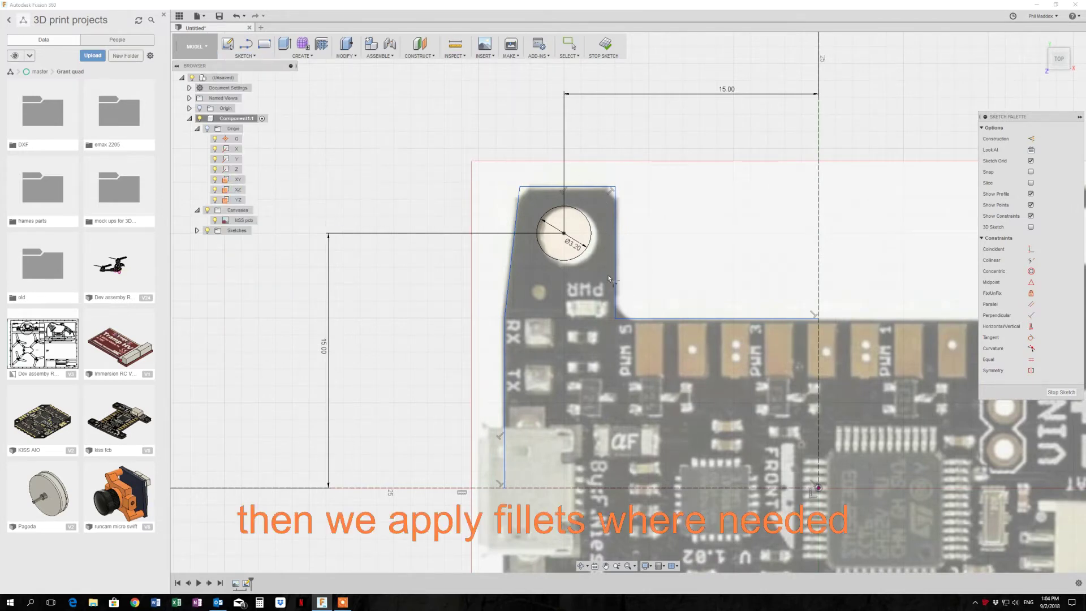
click(616, 320)
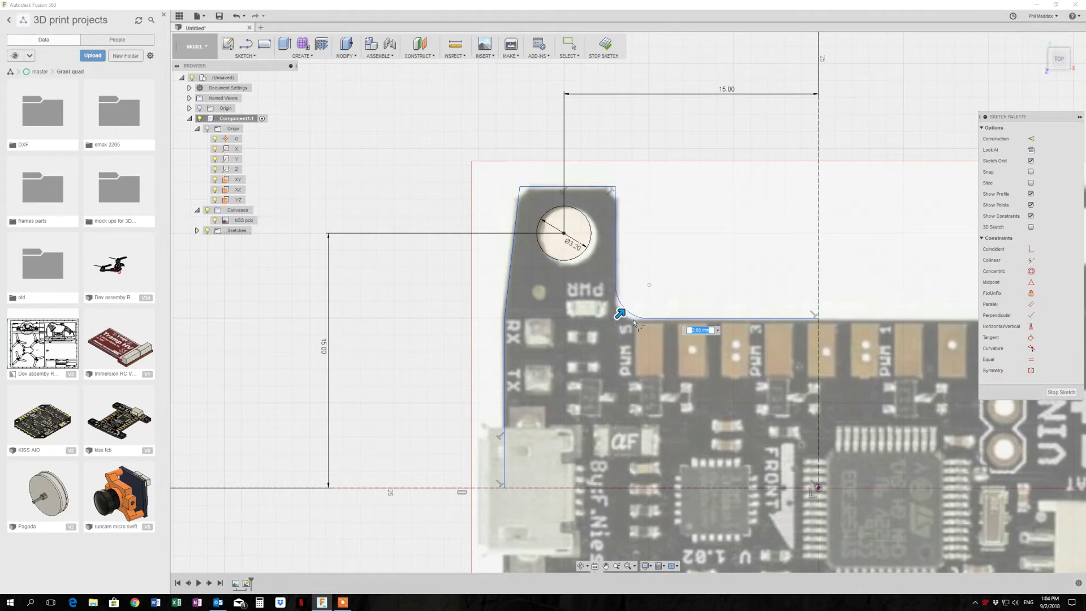
text(1)
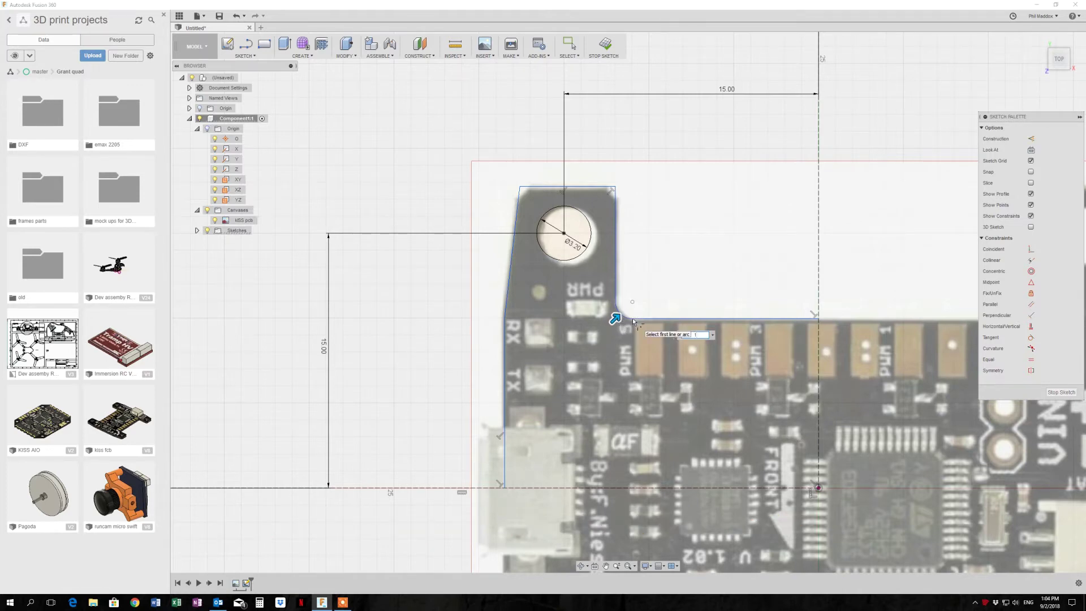
click(616, 188)
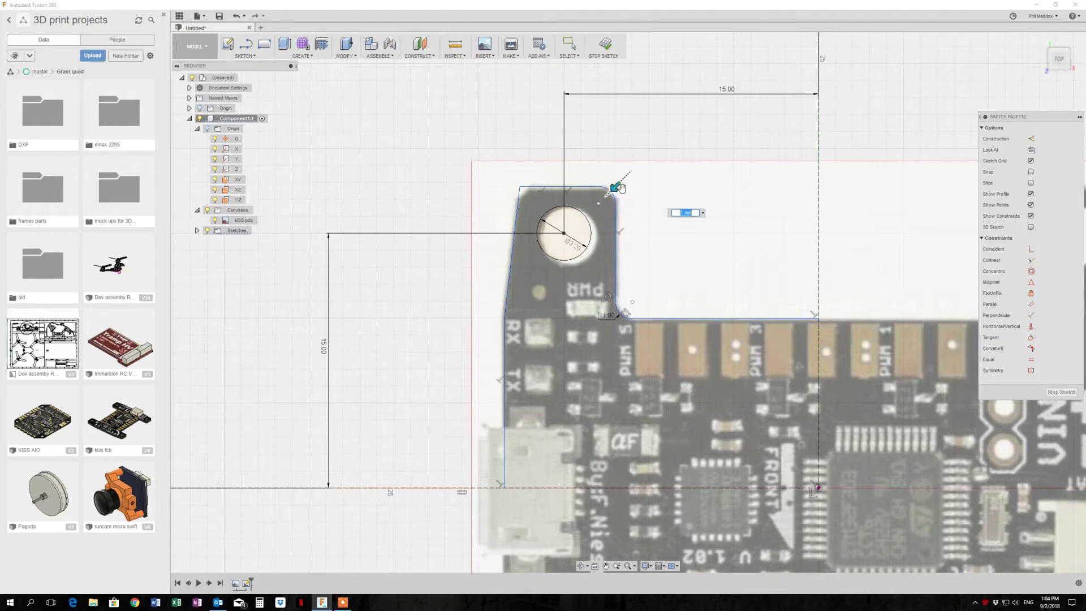
click(520, 188)
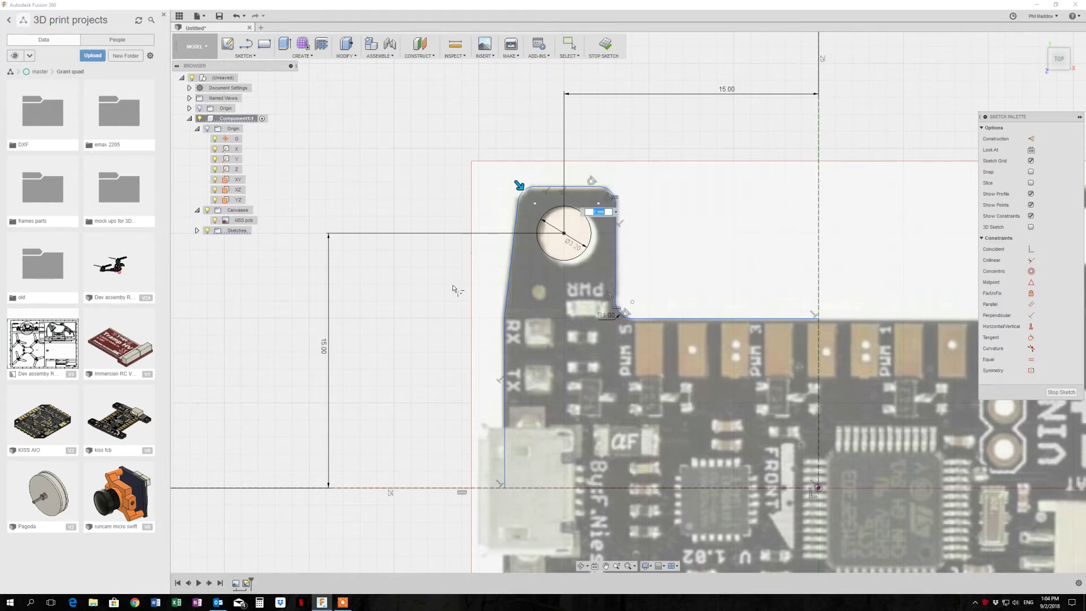
click(505, 319)
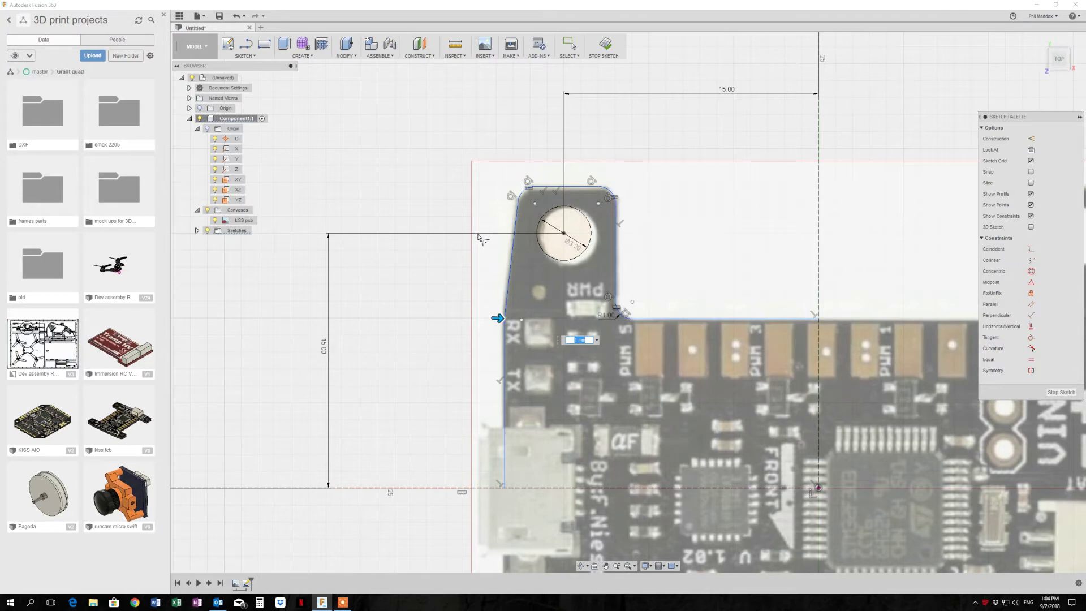
key(Escape)
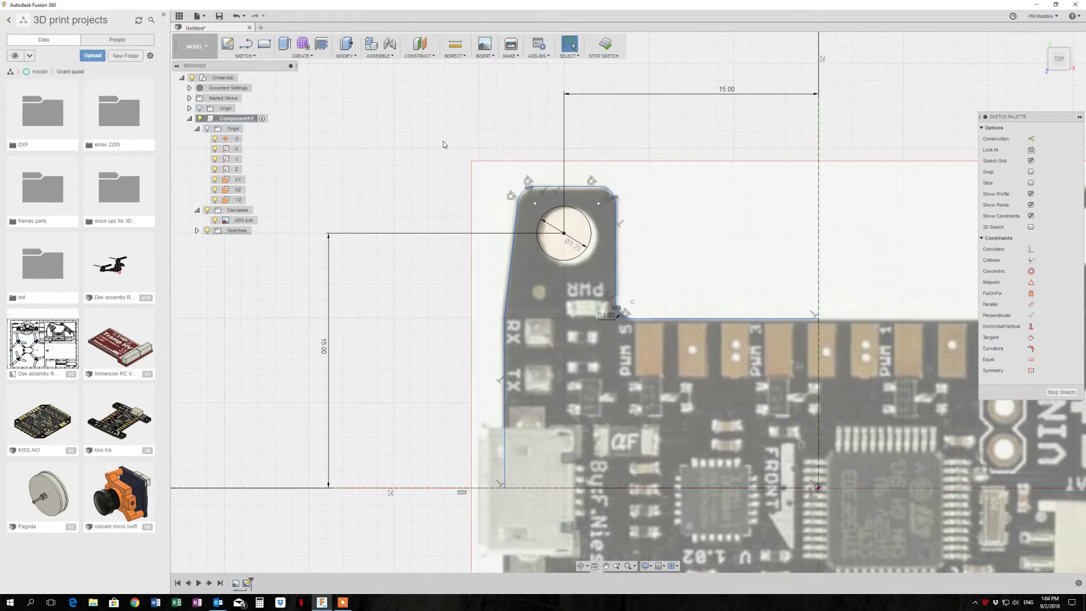
key(F6)
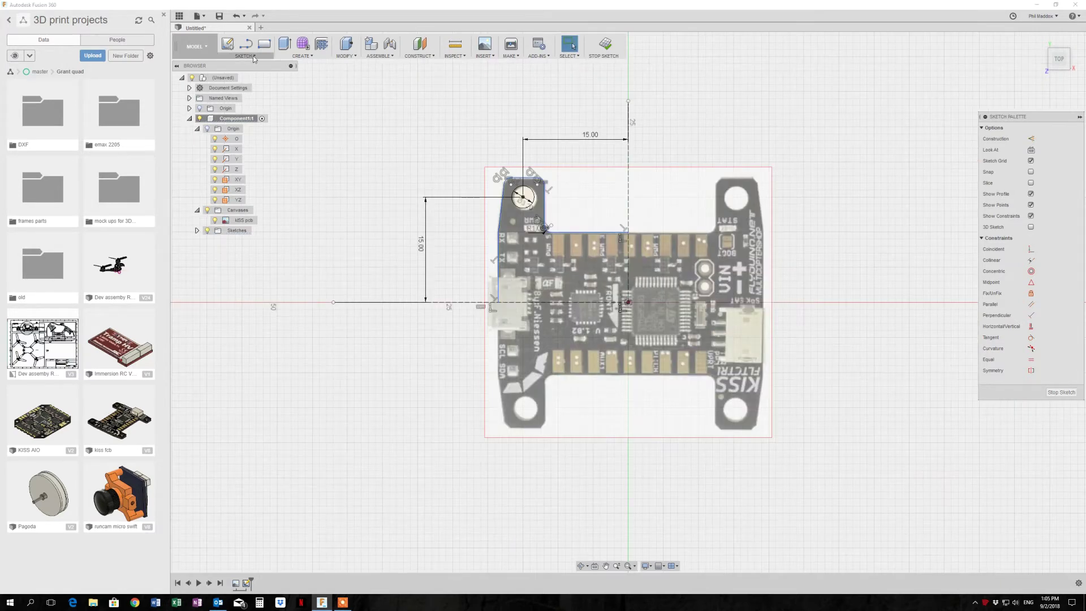
Mirror the traced quarter outline across the vertical centre line.
click(251, 58)
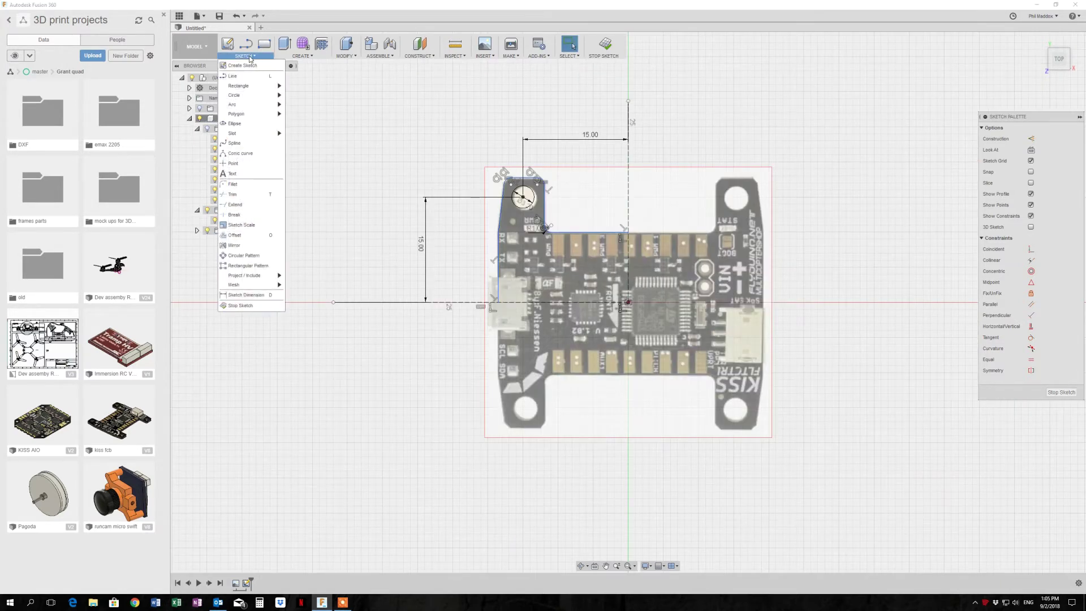
click(234, 245)
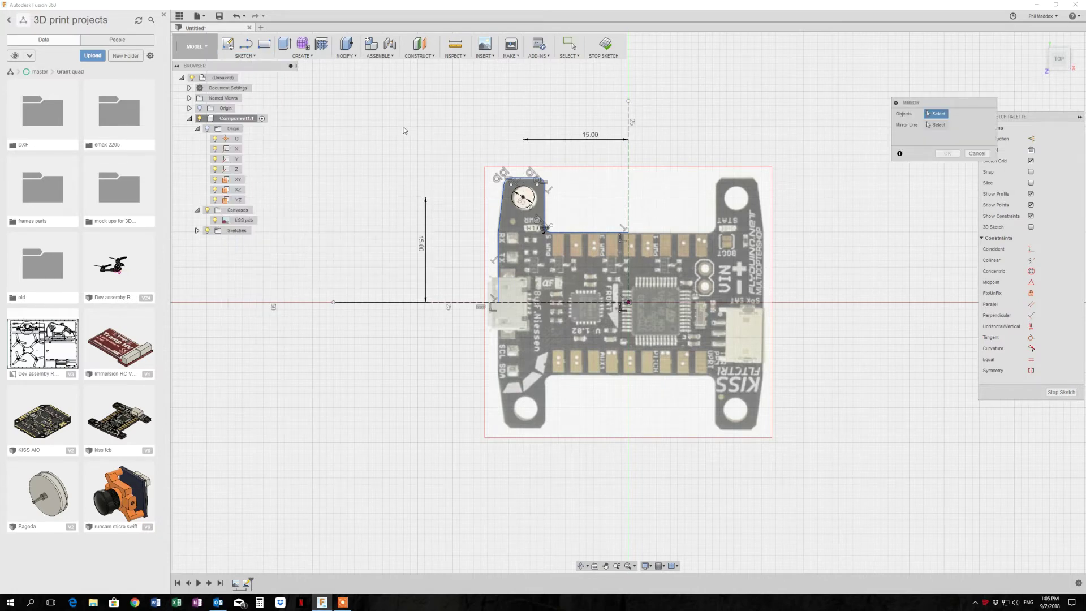
drag(399, 117, 650, 320)
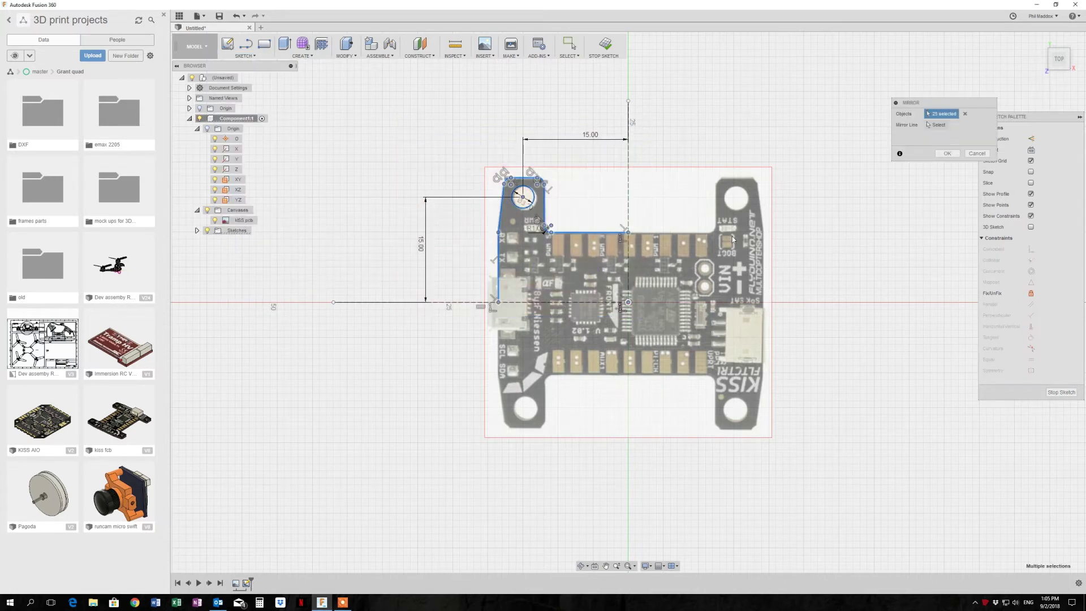
click(943, 125)
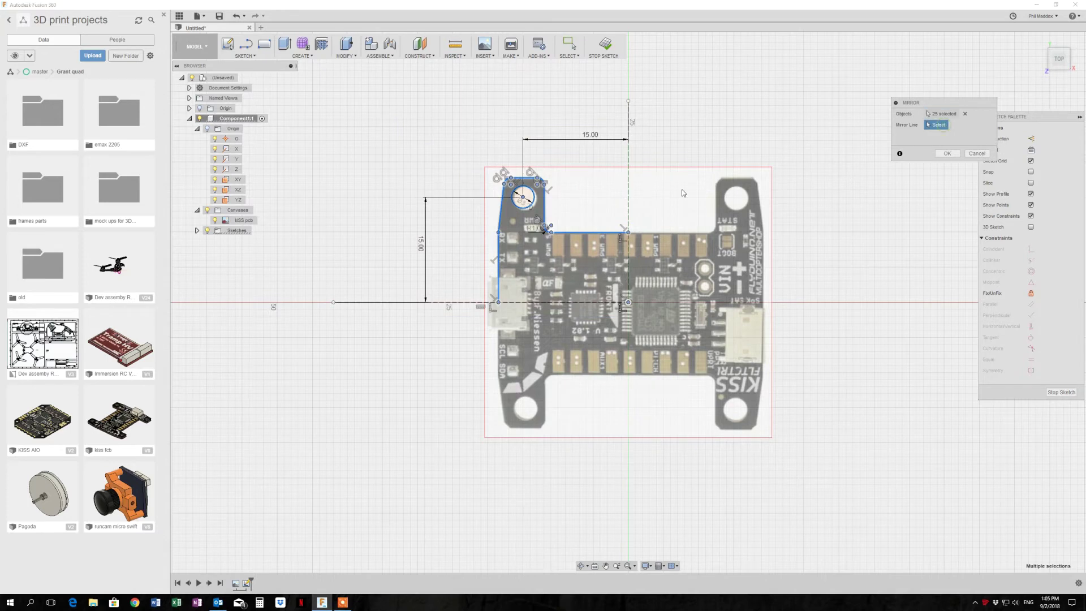
click(628, 156)
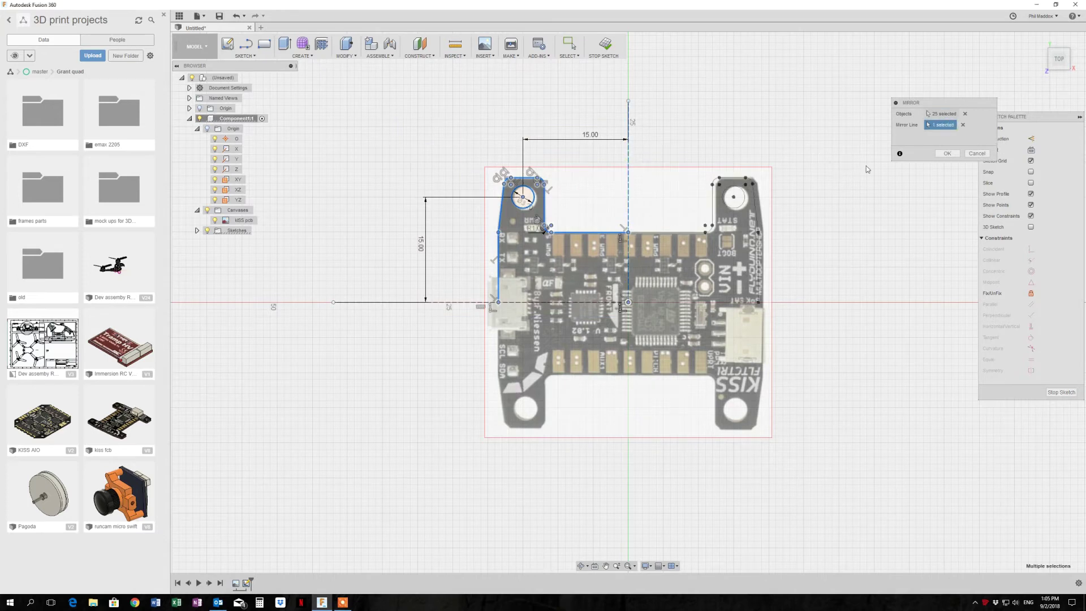
click(941, 155)
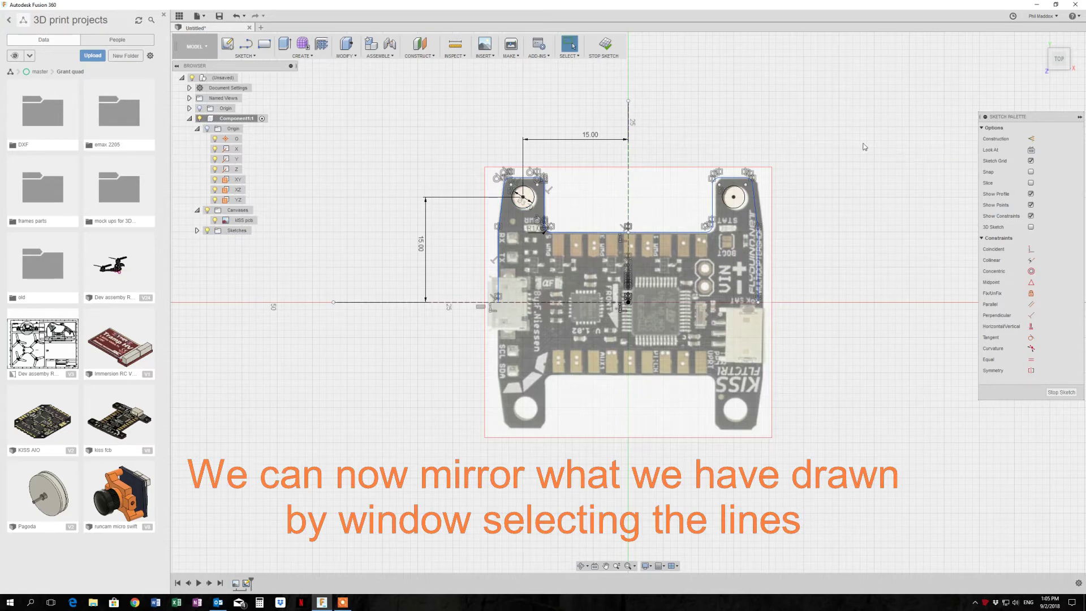
Mirror the resulting half outline across the horizontal construction line.
click(247, 56)
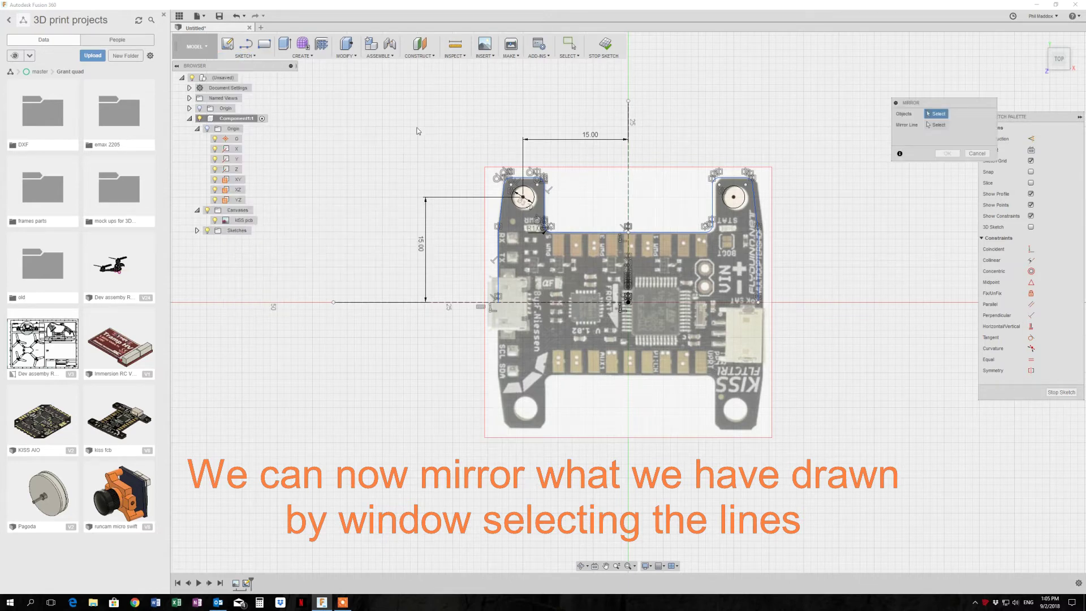
drag(417, 127, 813, 330)
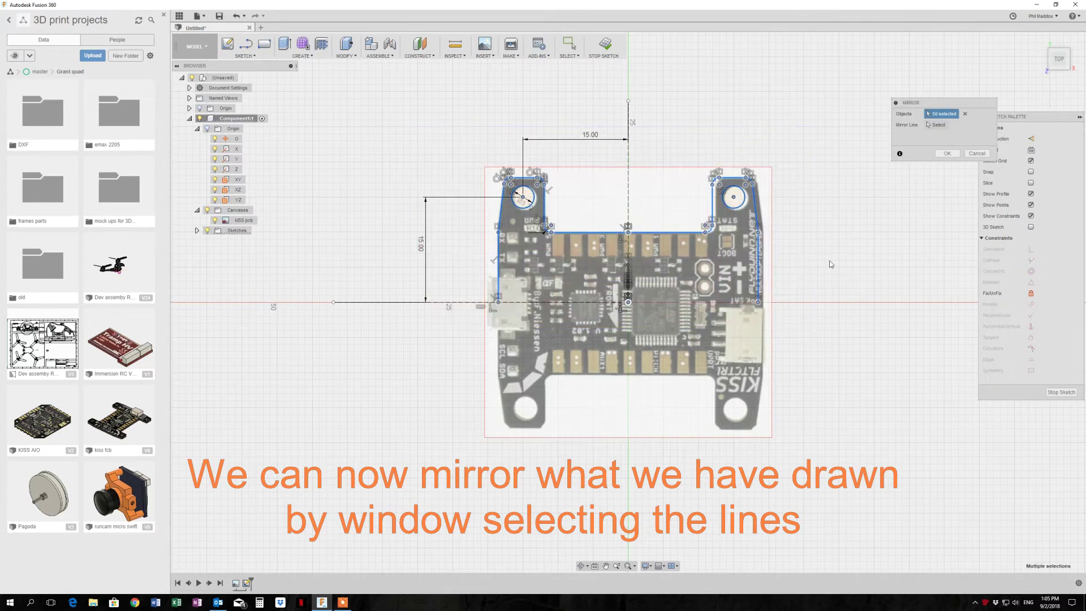
click(938, 125)
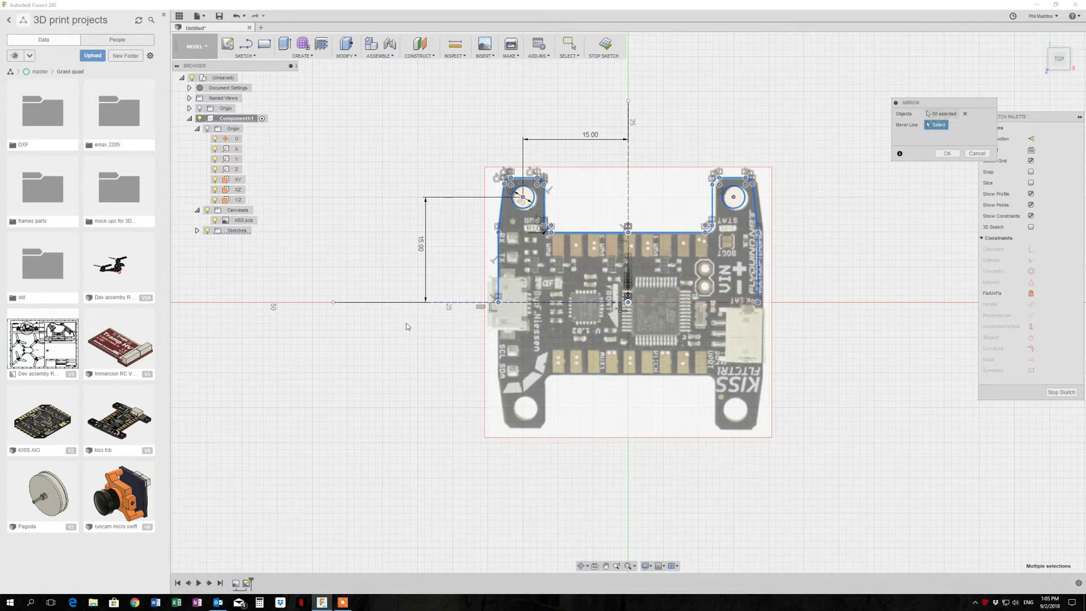
click(440, 303)
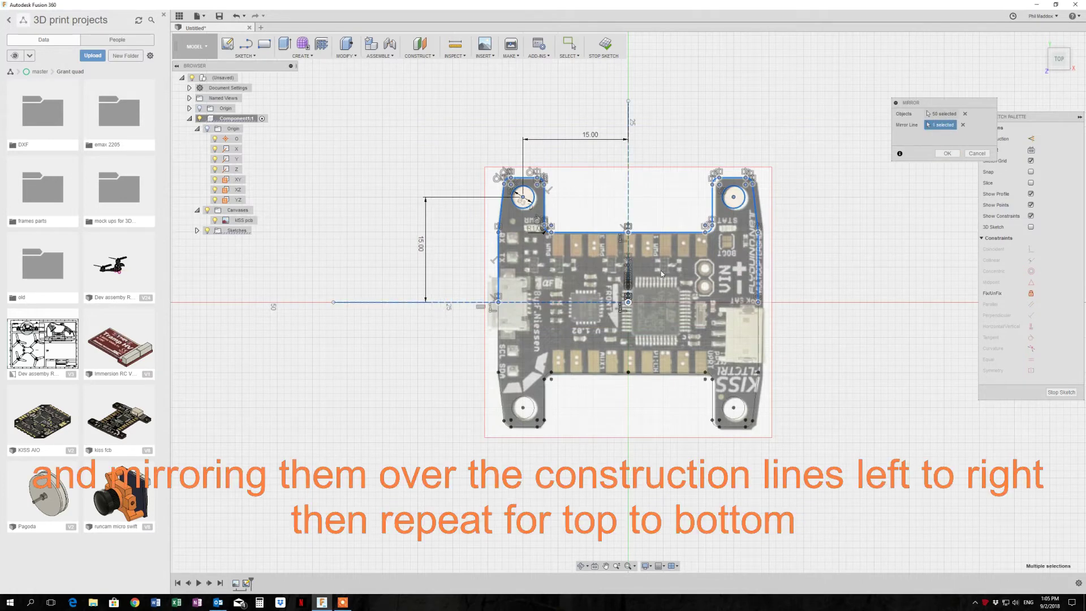
click(947, 153)
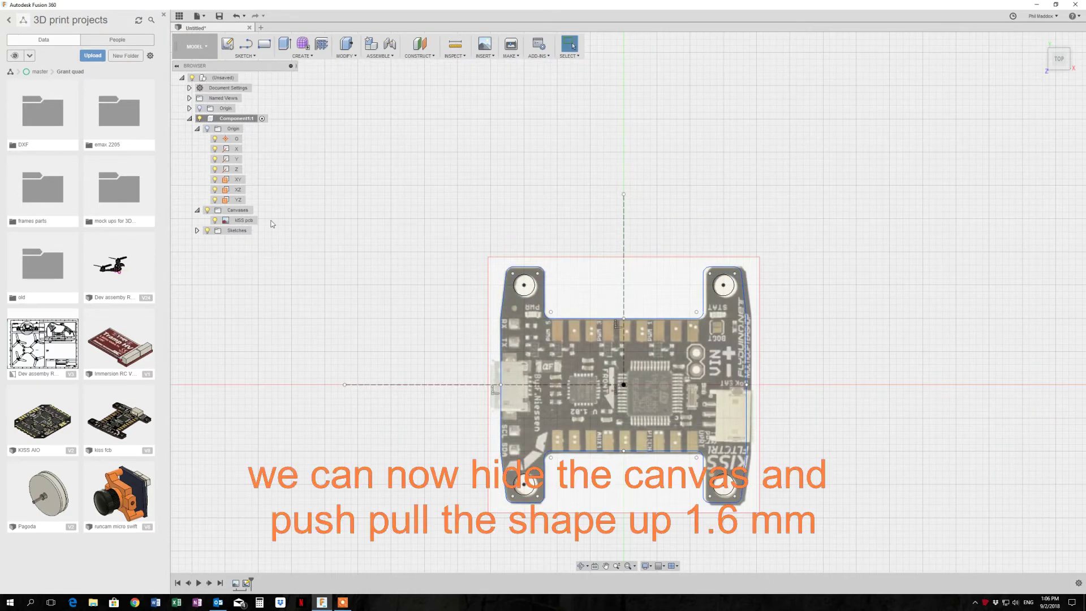
Hide the KISS pcb canvas and extrude the board profile 1.6 mm into a solid plate.
click(215, 221)
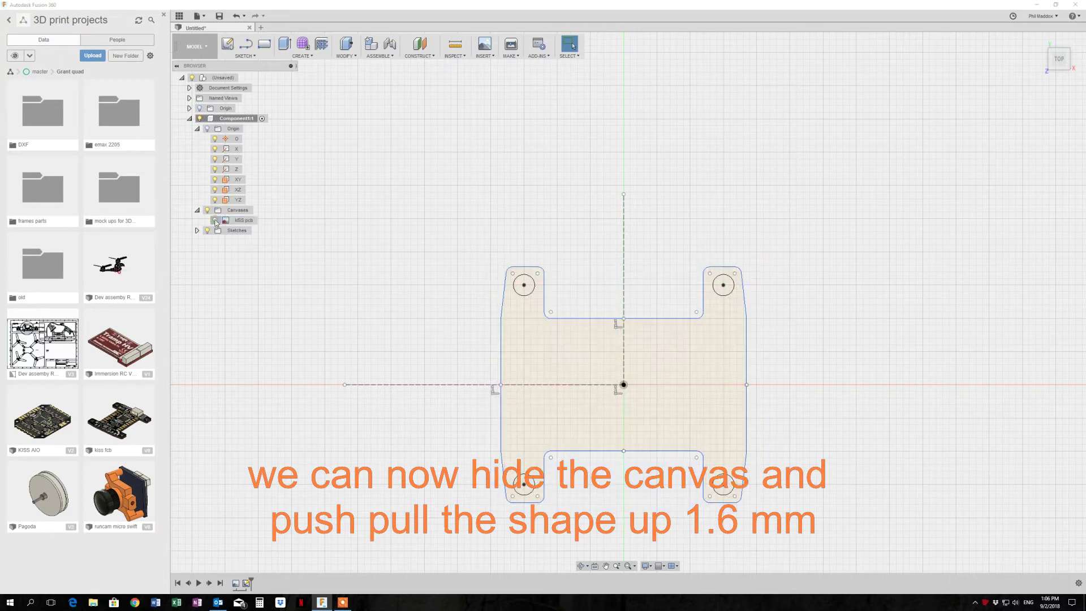
click(555, 338)
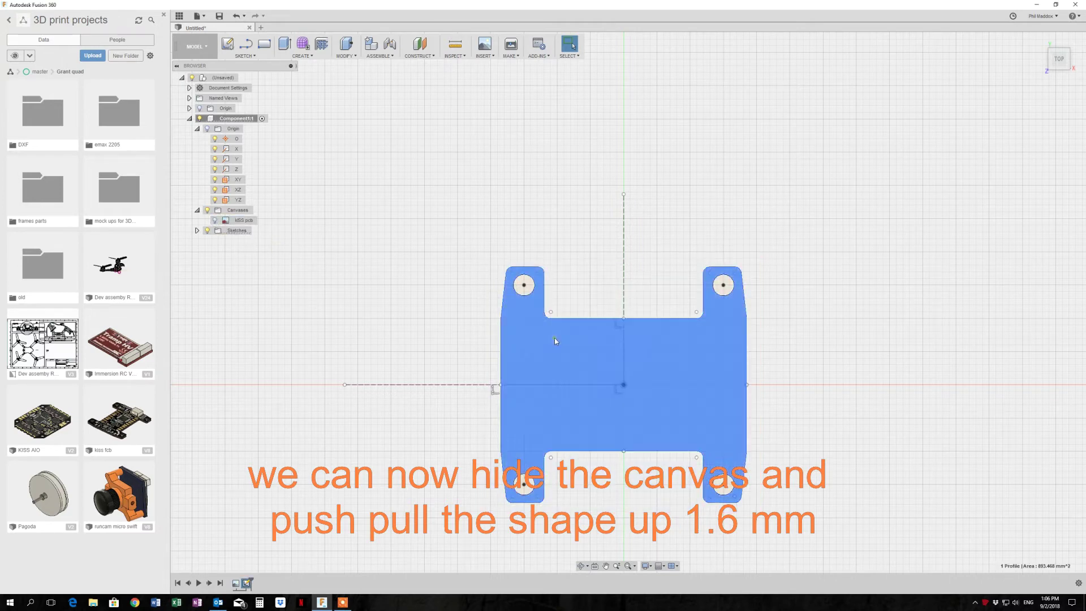
right_click(555, 338)
click(587, 327)
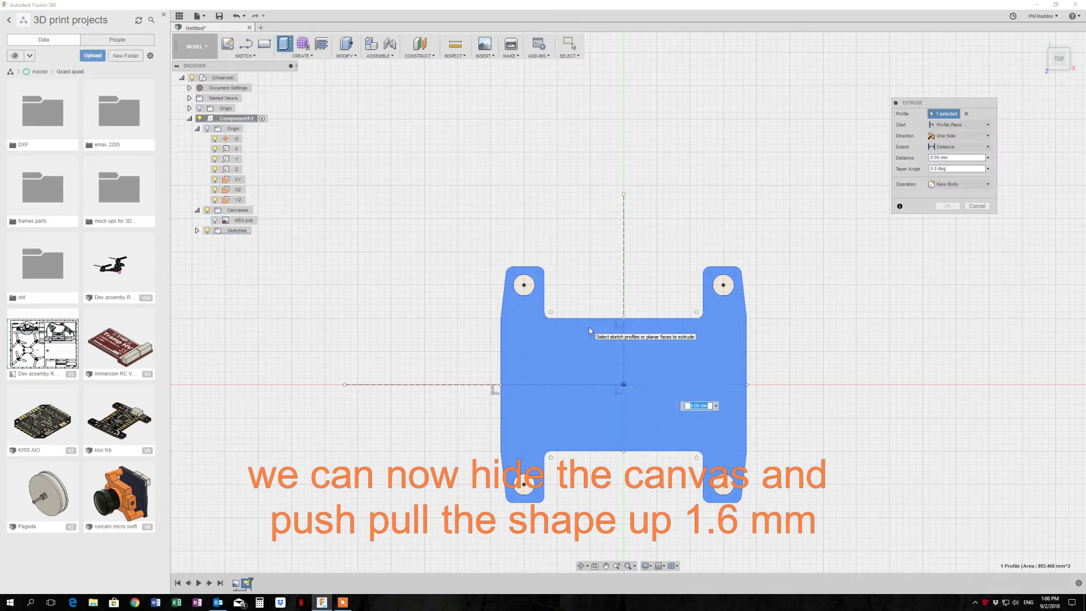
text(1.6)
key(Return)
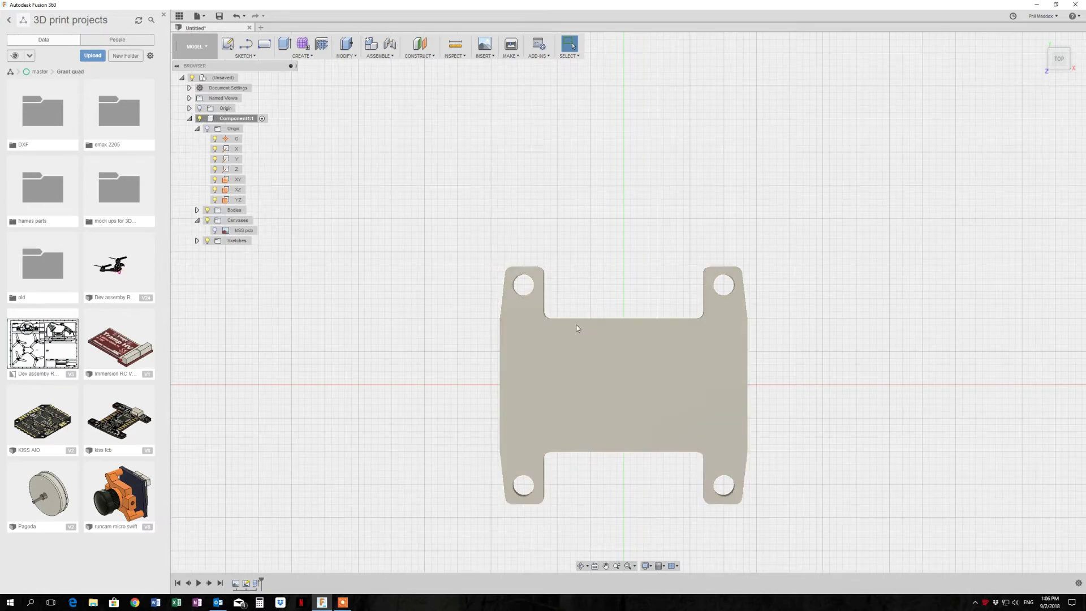
shift+middle_drag(589, 327, 487, 320)
key(F6)
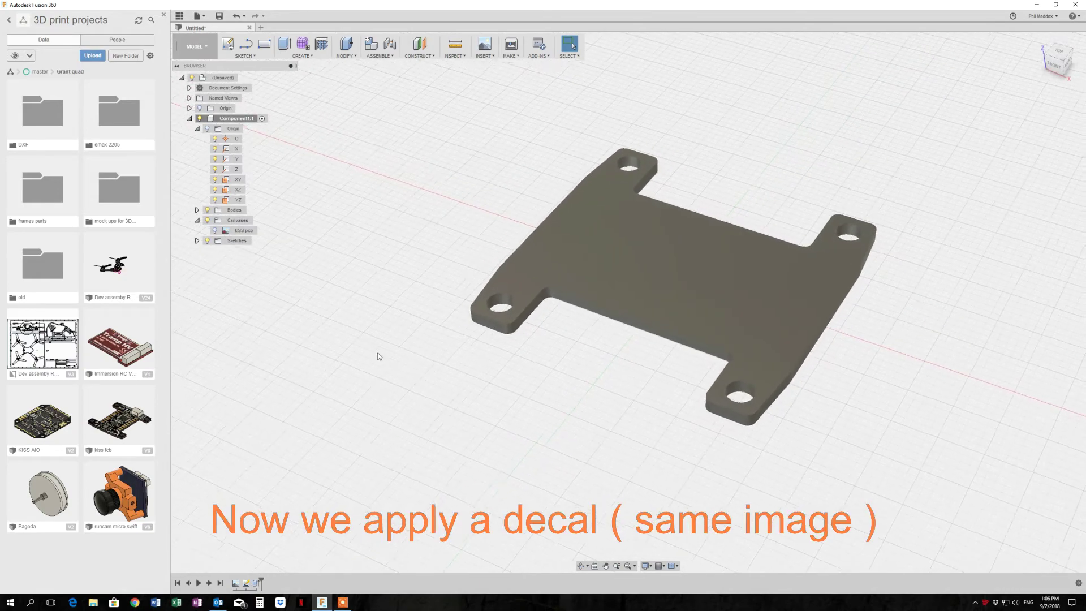
Apply the kISS pcb photo as a decal on the plate's top face.
click(490, 56)
click(490, 67)
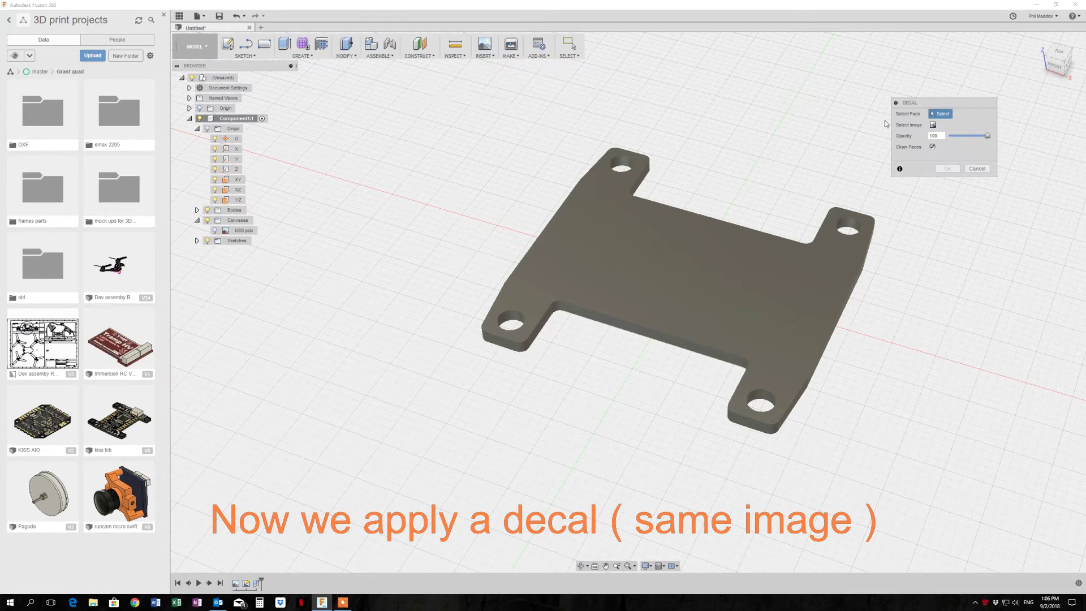
click(746, 300)
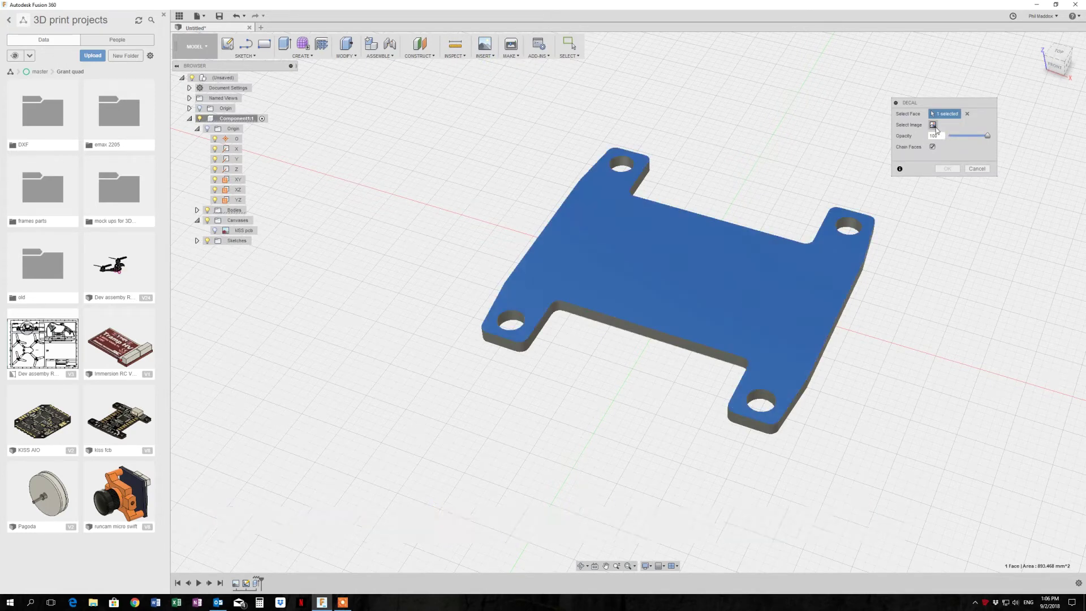
click(932, 126)
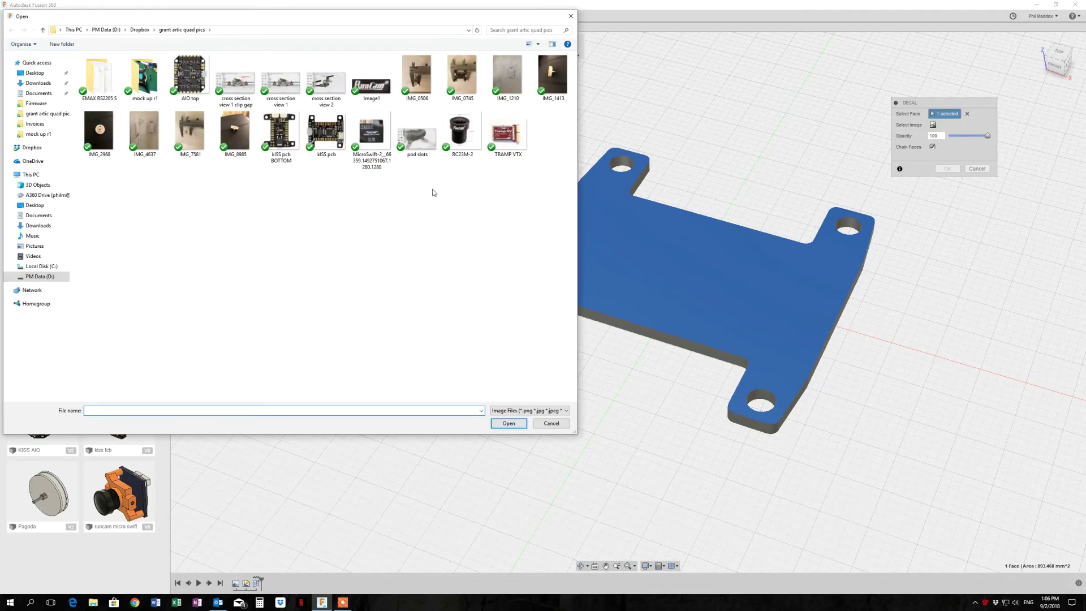
click(332, 137)
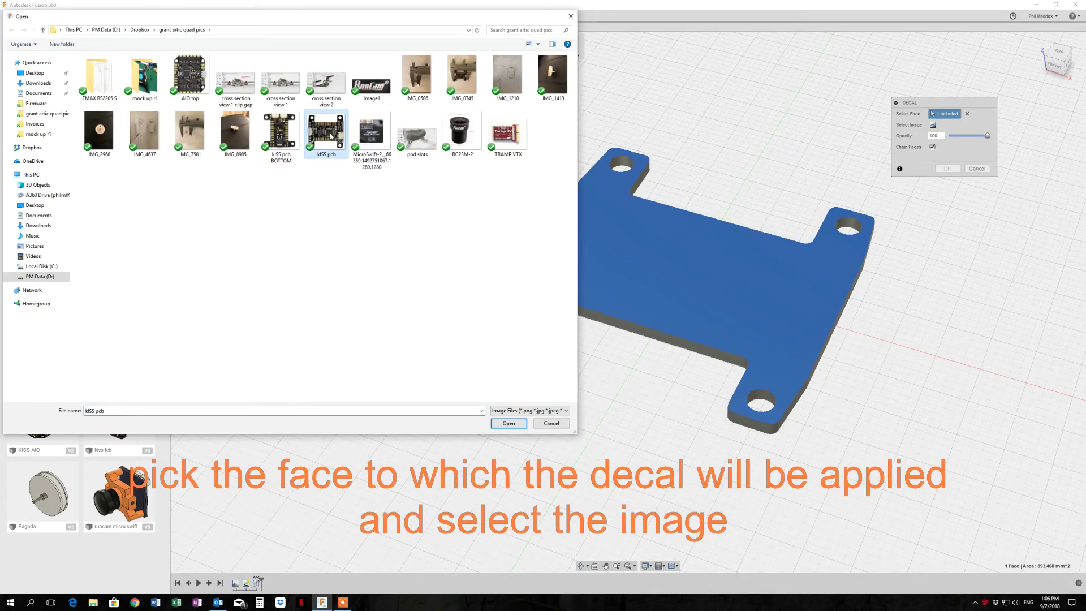
click(509, 423)
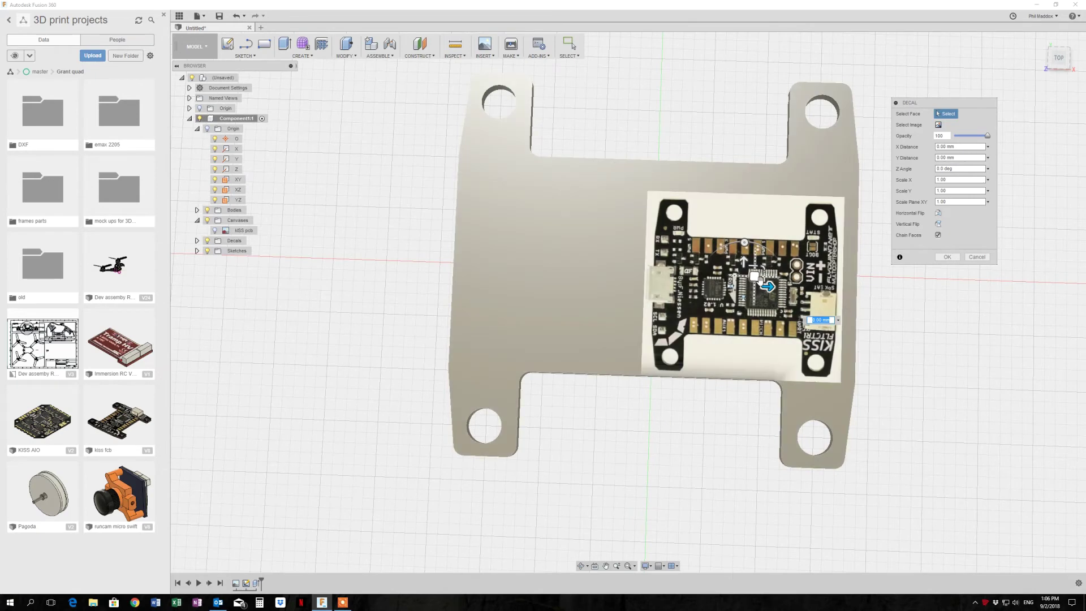
Drag the decal onto the plate's top face only, with Chain Faces off, aligned to its outline.
mouse_move(757, 276)
mouse_down()
mouse_move(681, 261)
mouse_move(710, 237)
mouse_move(666, 255)
mouse_up()
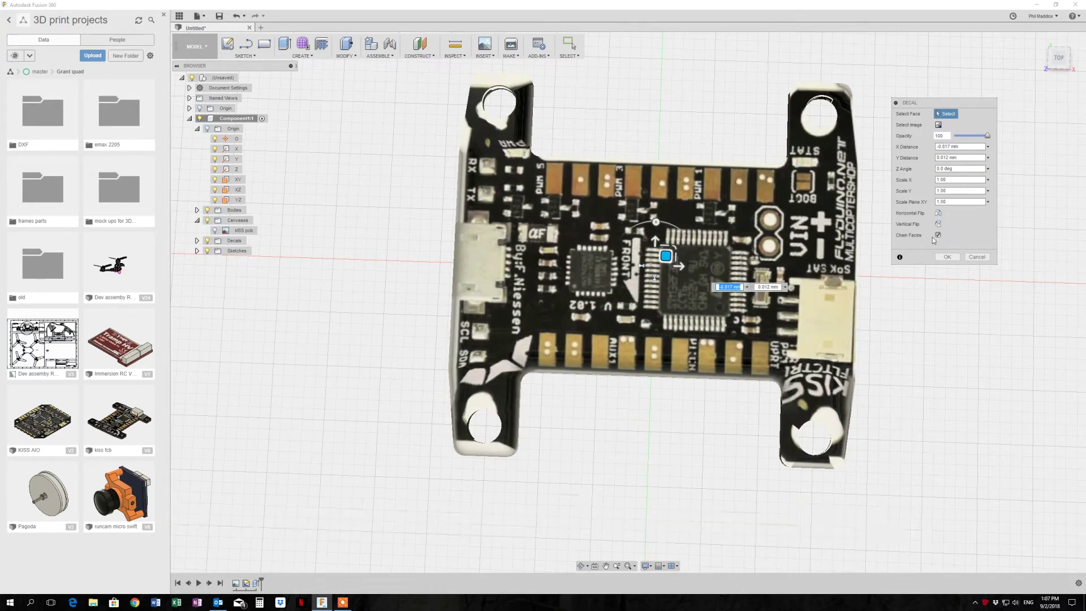
click(938, 235)
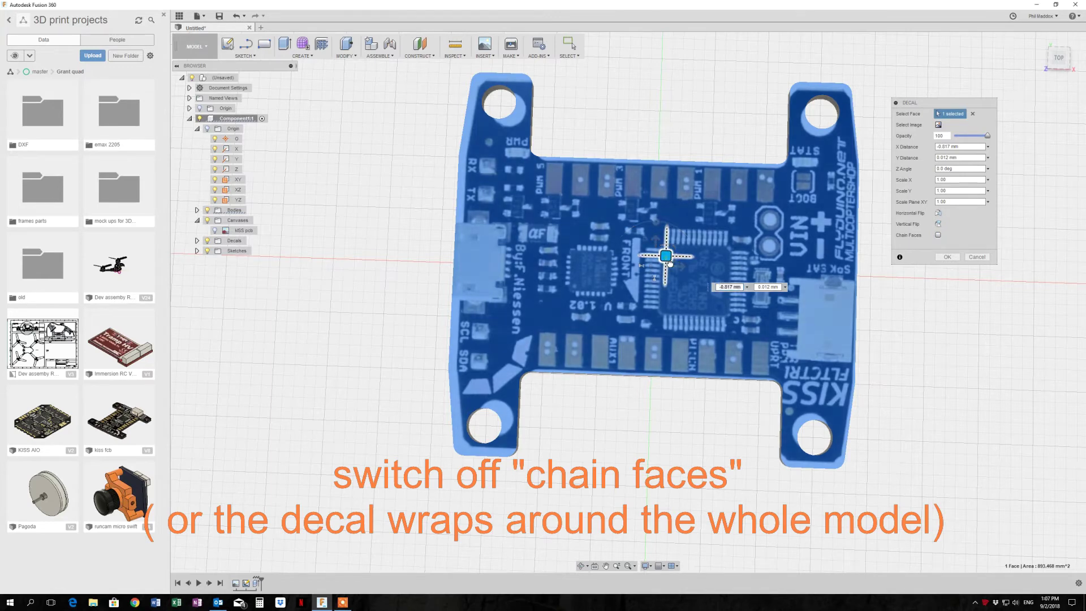
drag(666, 256, 667, 259)
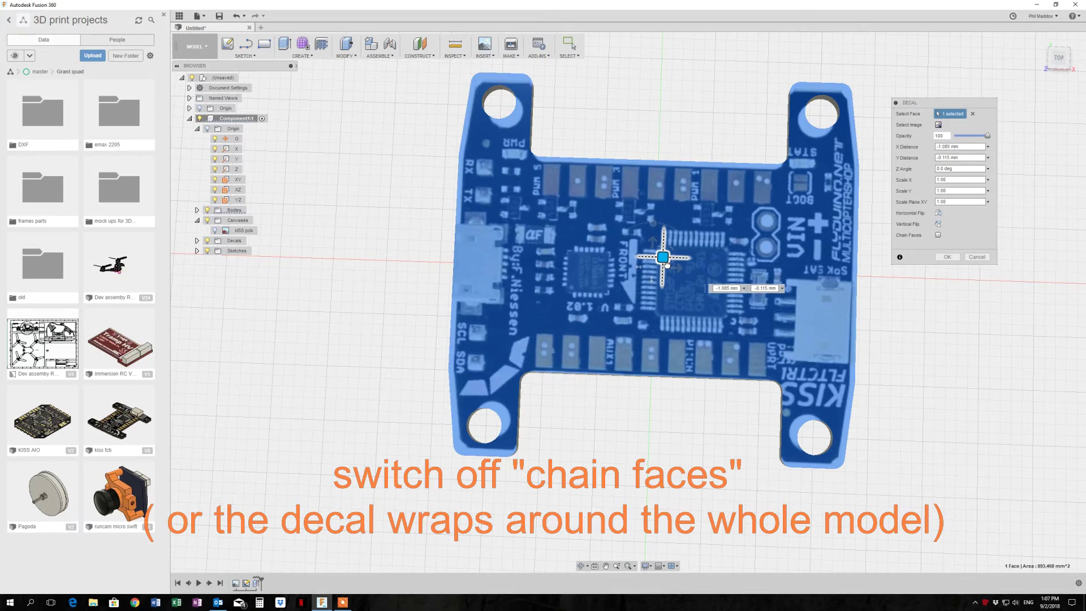
drag(667, 258, 681, 269)
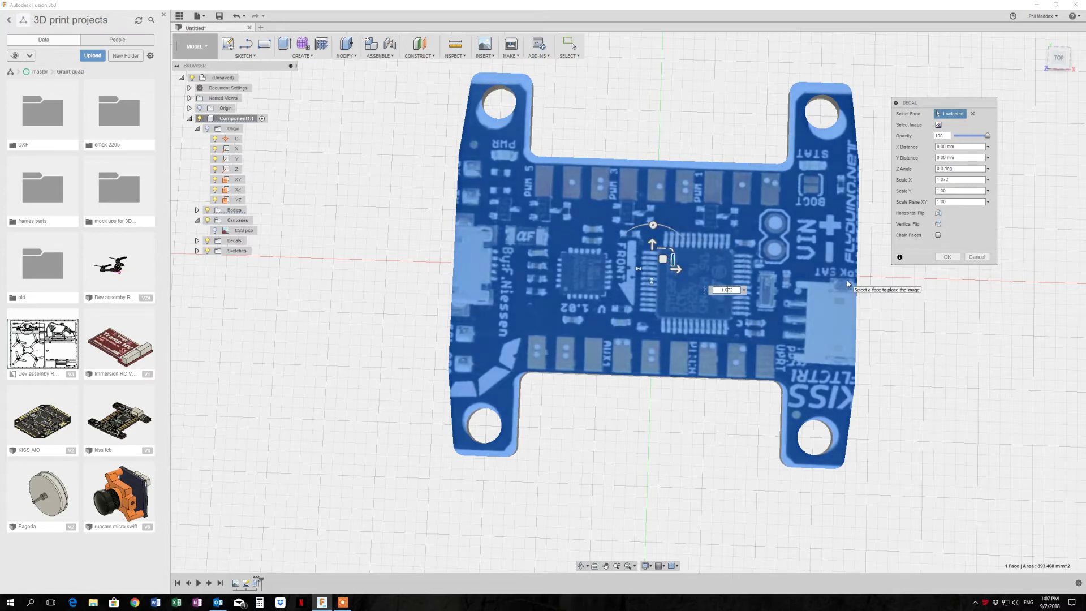
Set the decal's horizontal scale to 1.04.
text(1.002)
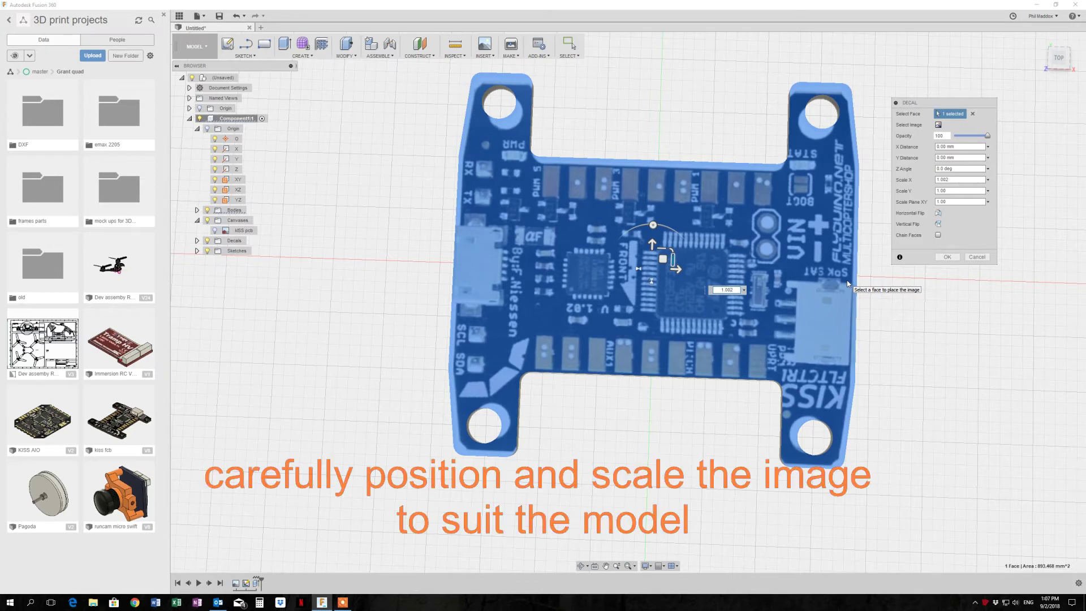
text(1.05)
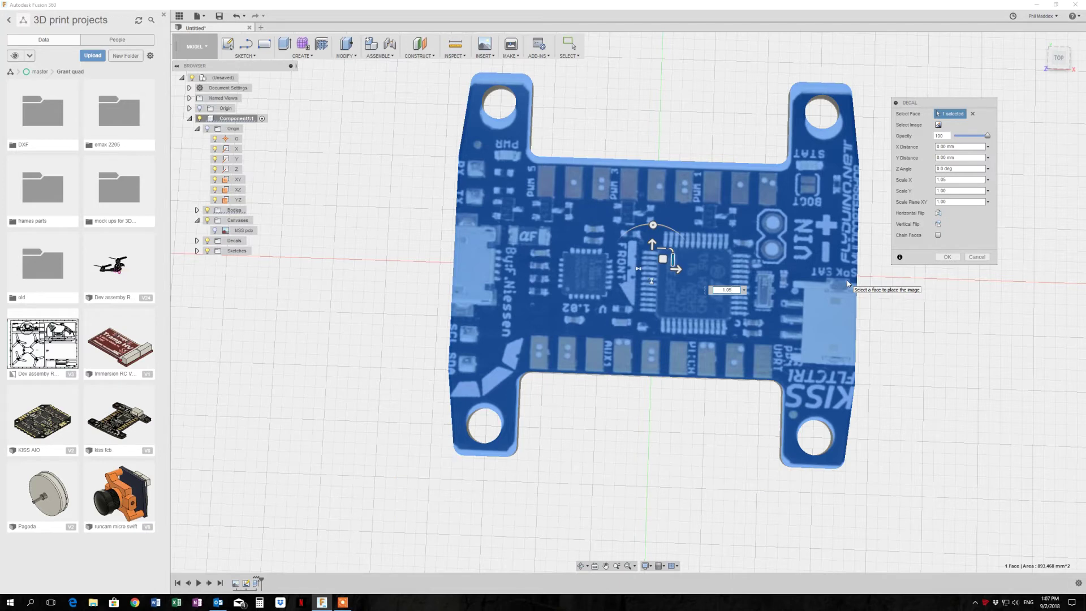
key(BackSpace)
text(4)
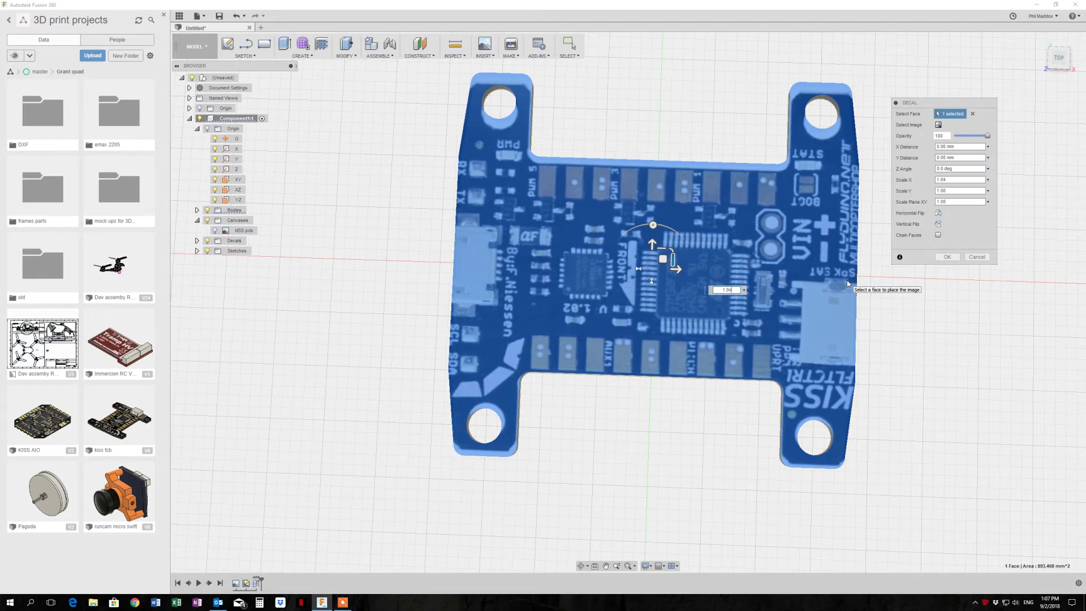
key(BackSpace)
text(3)
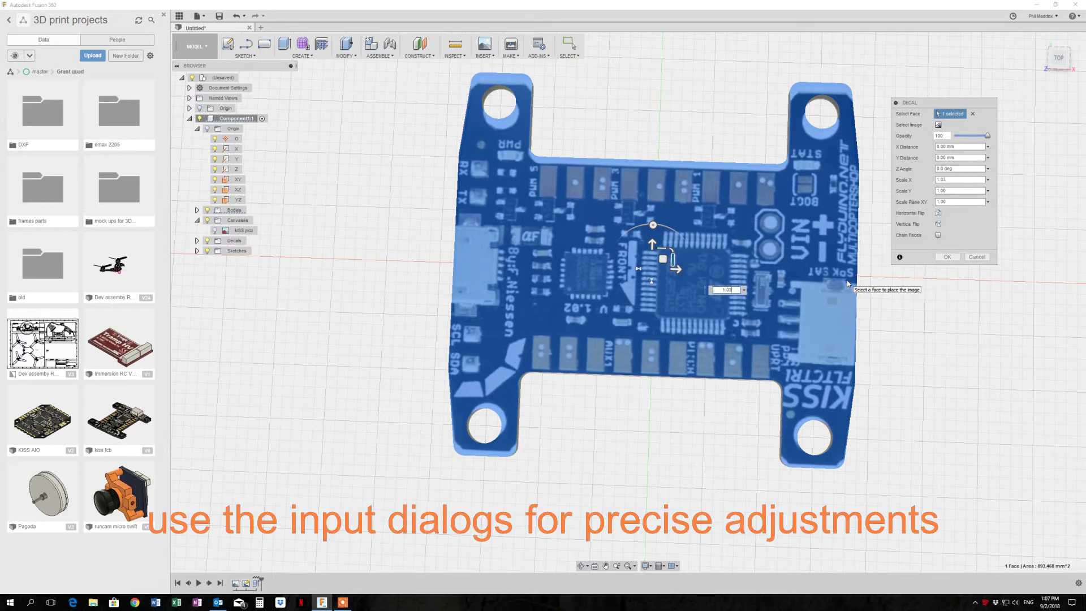
key(BackSpace)
text(4)
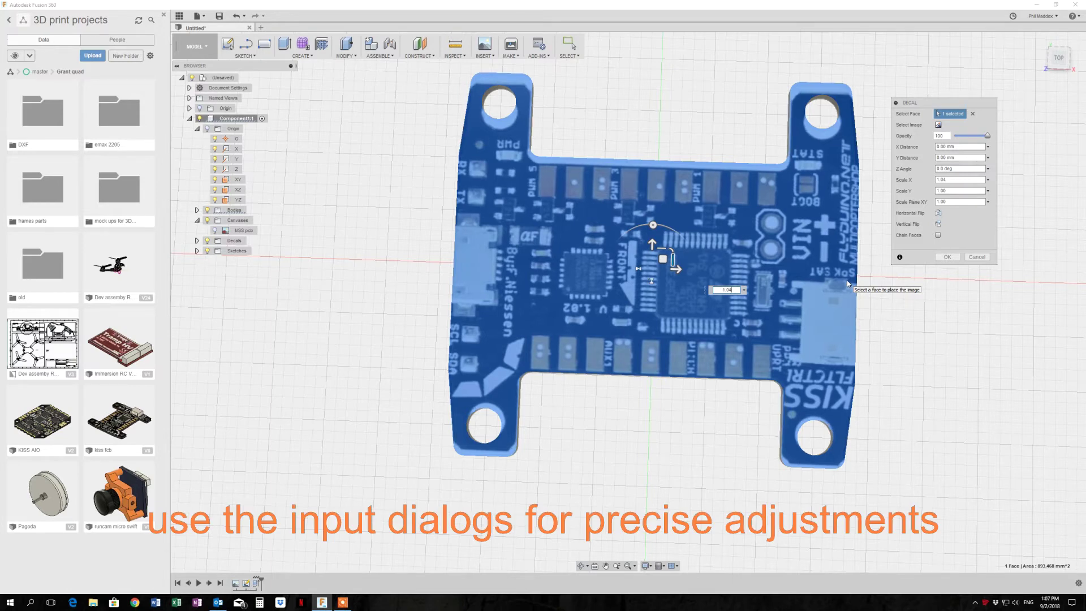
Set the decal's vertical scale to 1.05.
click(663, 249)
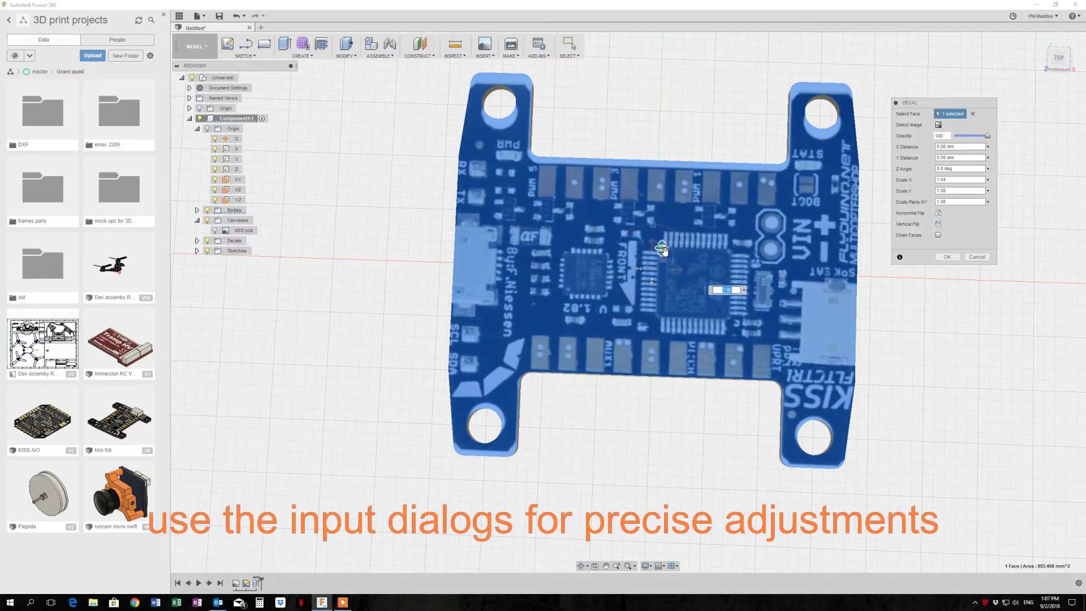
click(664, 256)
drag(664, 256, 661, 255)
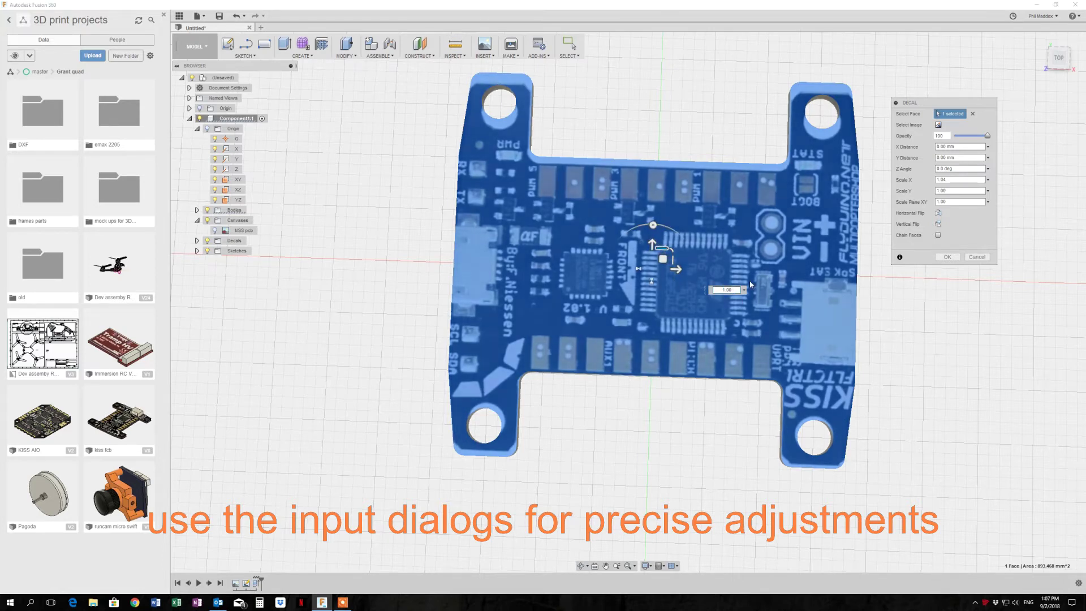
text(1.04)
key(Return)
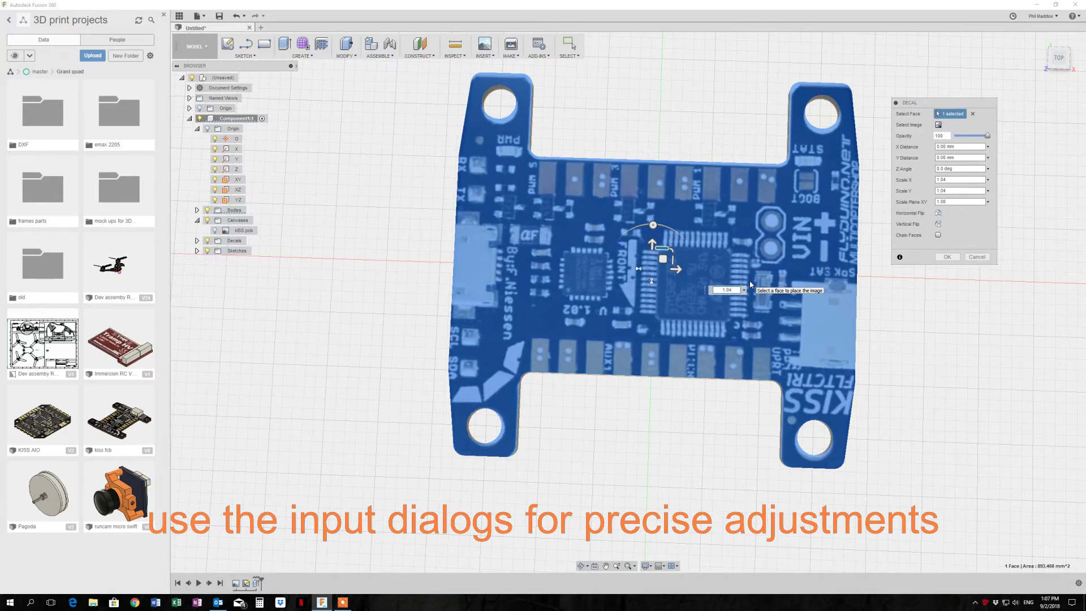
key(BackSpace)
text(5)
key(Return)
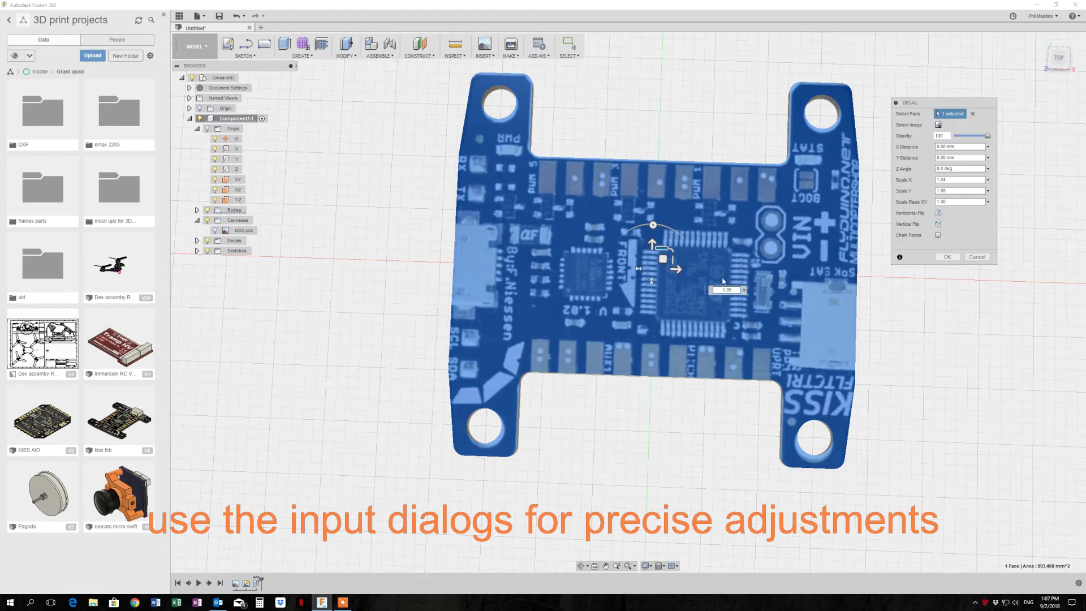
Nudge the decal slightly up and left to fit the plate, then apply it.
click(653, 245)
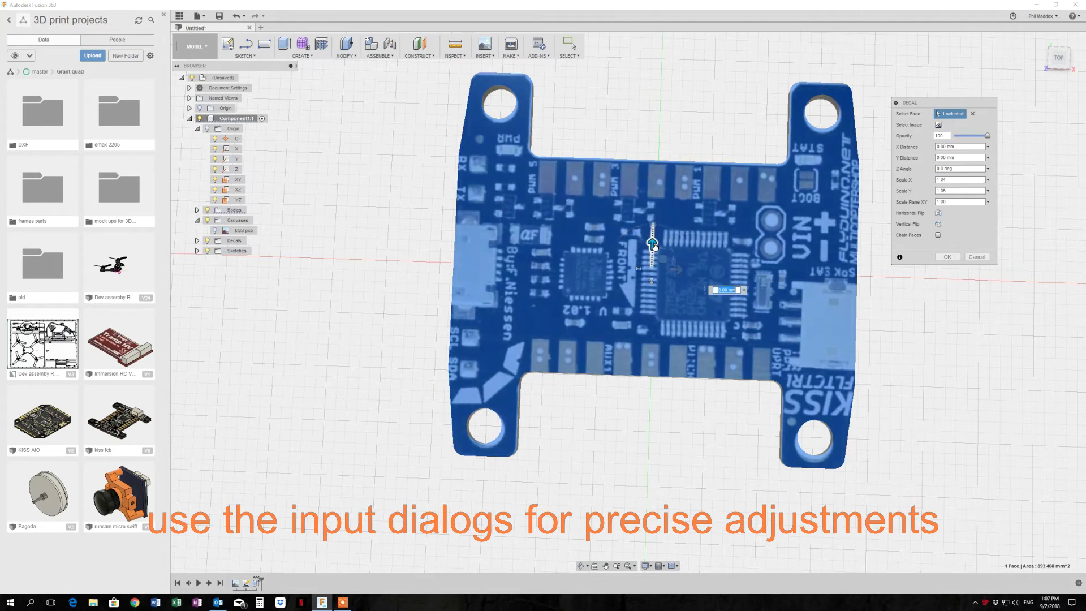
drag(653, 245, 652, 244)
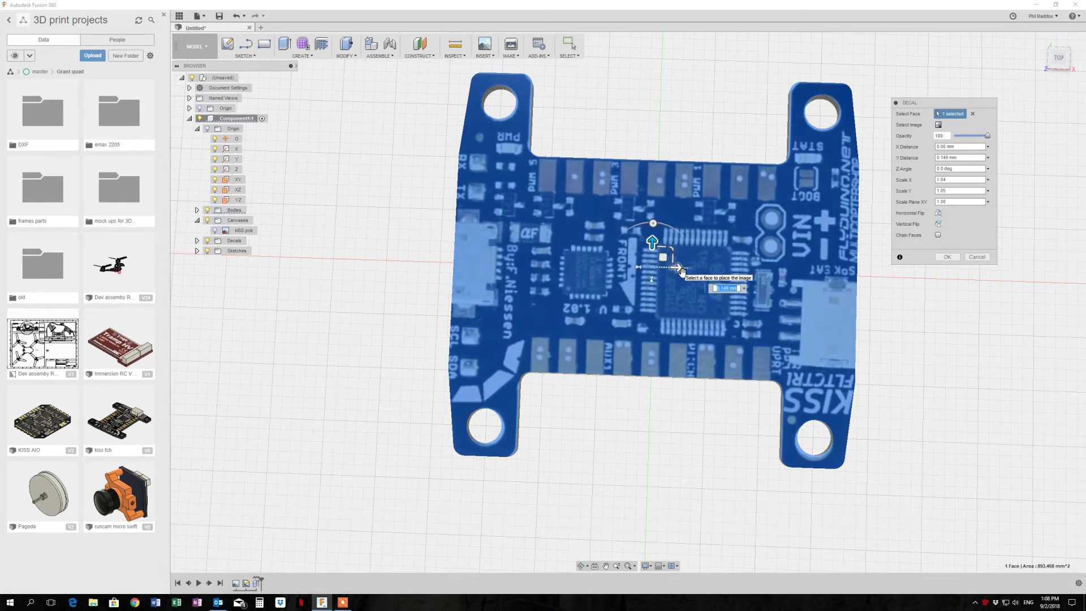
drag(681, 271, 681, 272)
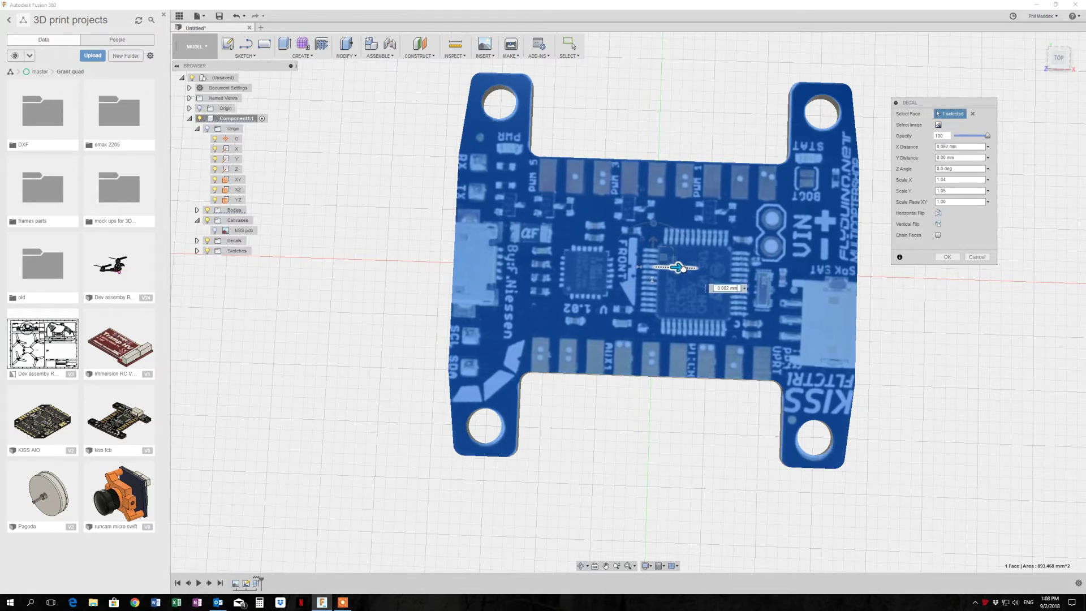
drag(681, 272, 680, 265)
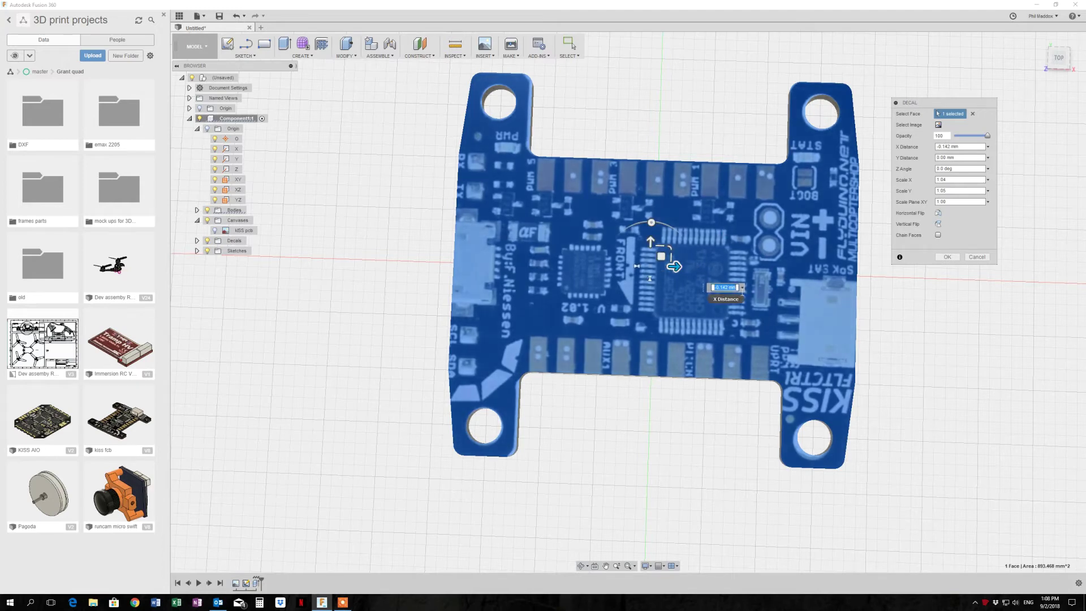
click(947, 257)
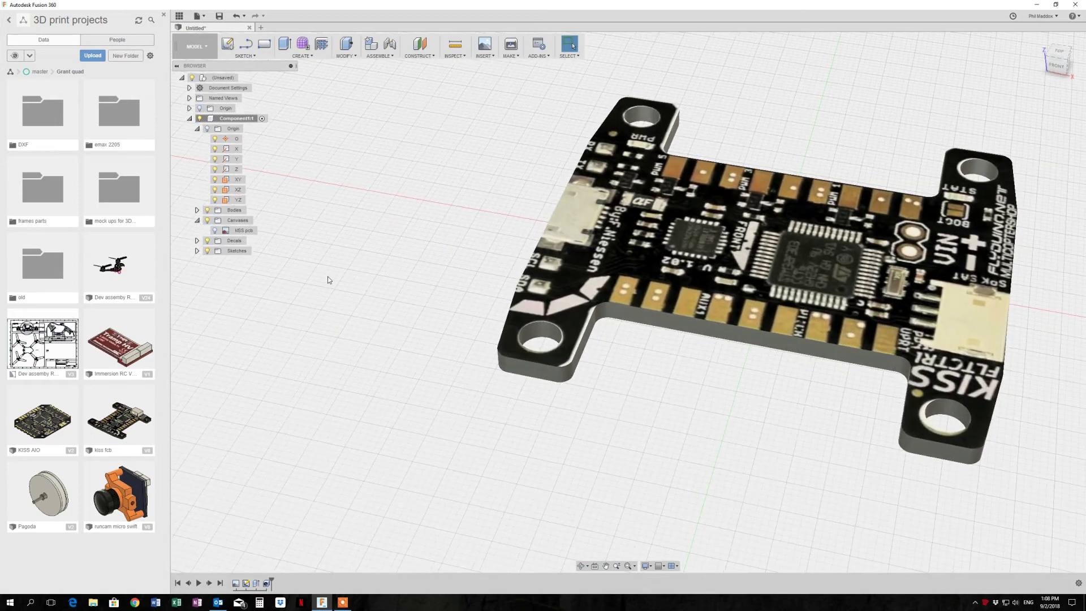
Expand the browser's Decals folder to show the KISS pcb decal and collapse Canvases, cancelling Press Pull.
right_click(328, 276)
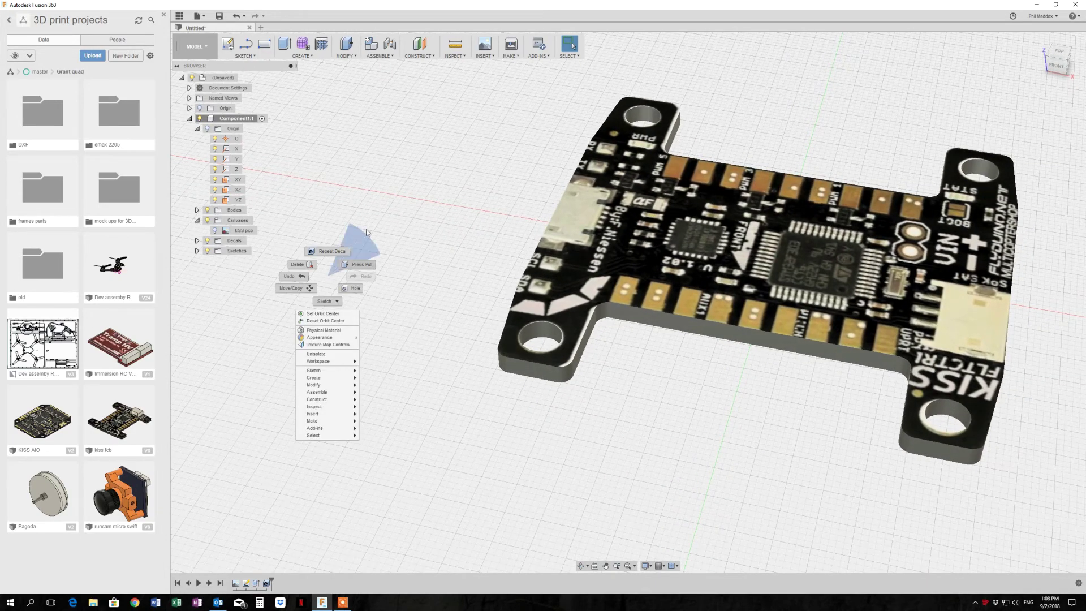
click(368, 233)
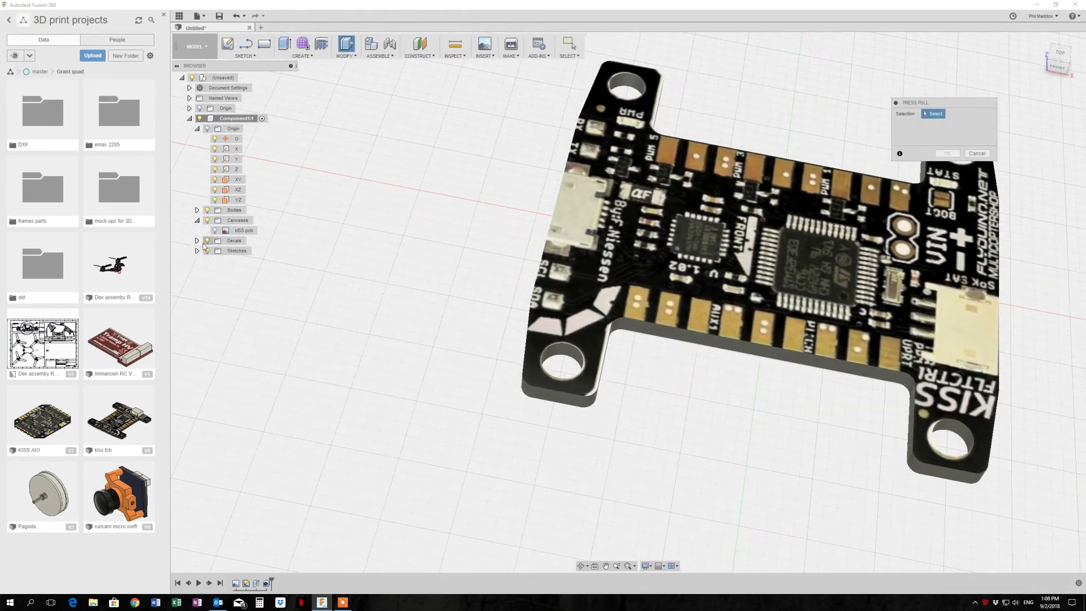
click(197, 240)
click(197, 220)
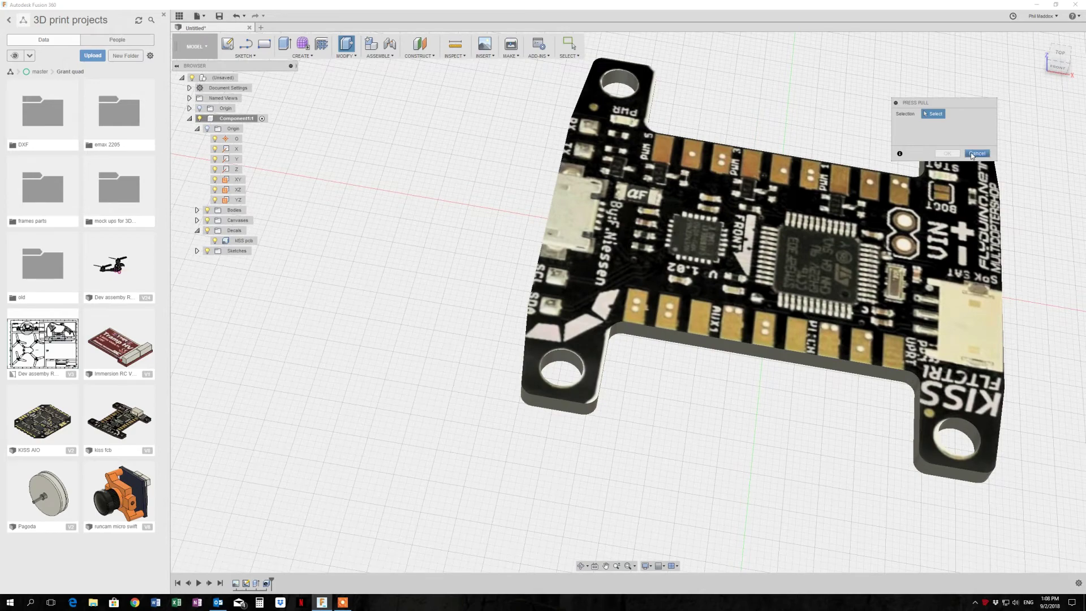
click(972, 154)
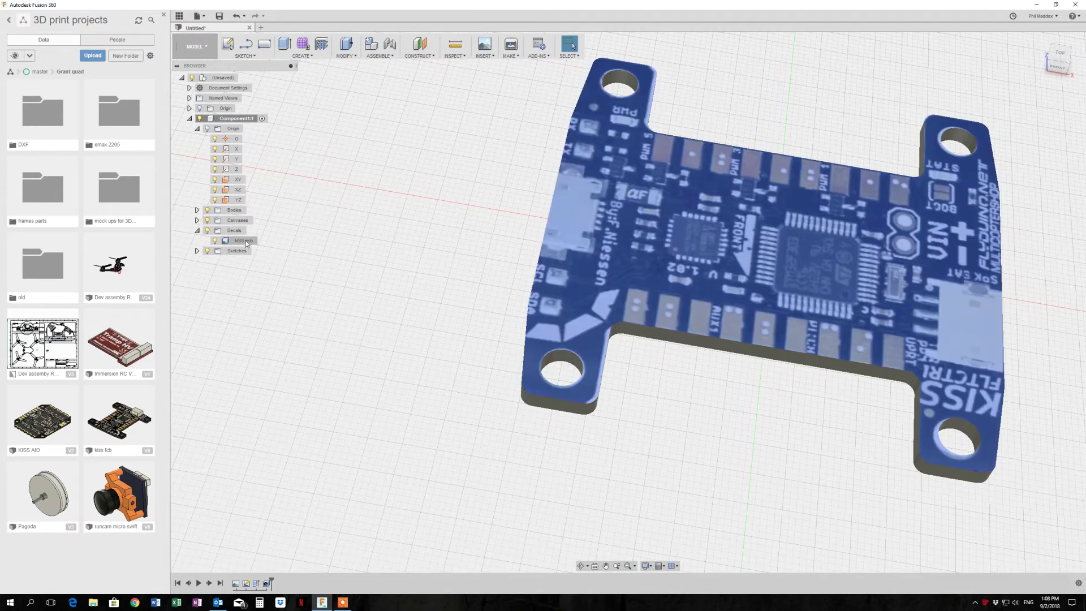
right_click(247, 243)
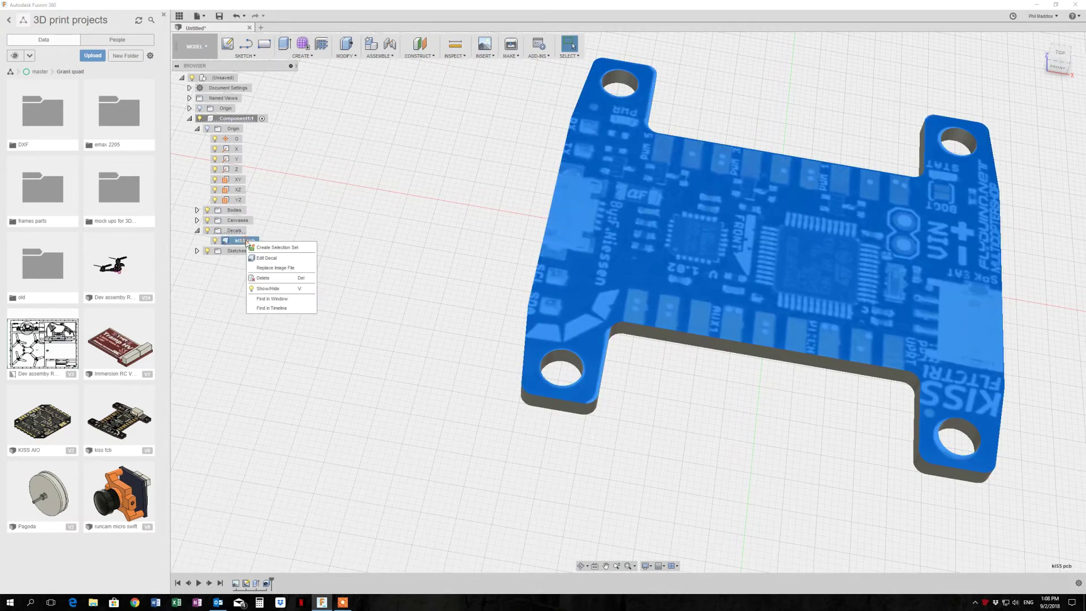
Edit the KISS pcb decal to X scale 1.01 and shift it 0.167 mm right.
click(276, 258)
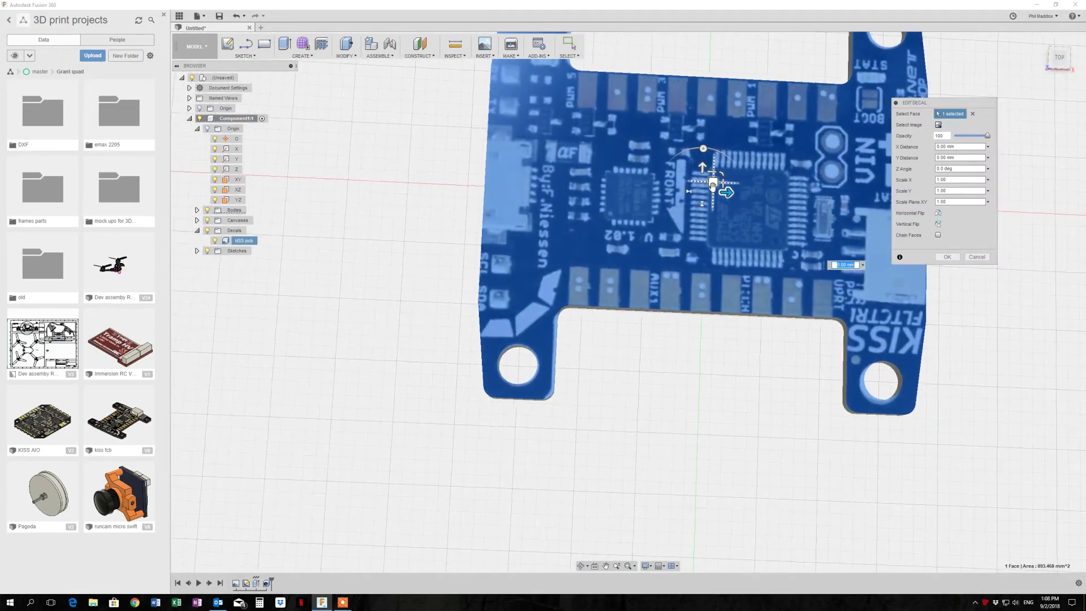
scroll(713, 184, down, 2)
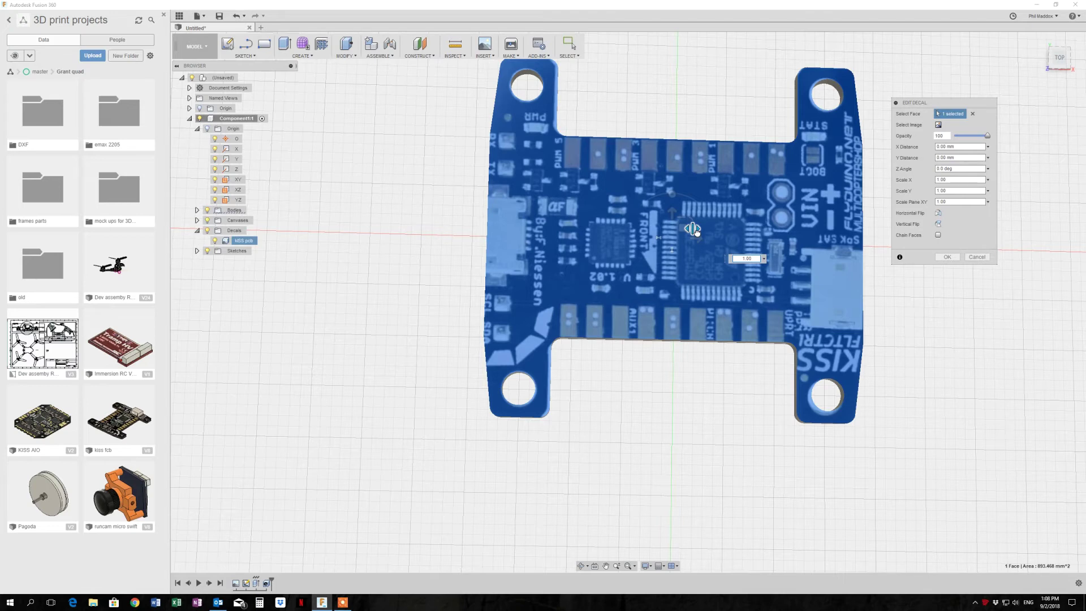
drag(696, 230, 686, 228)
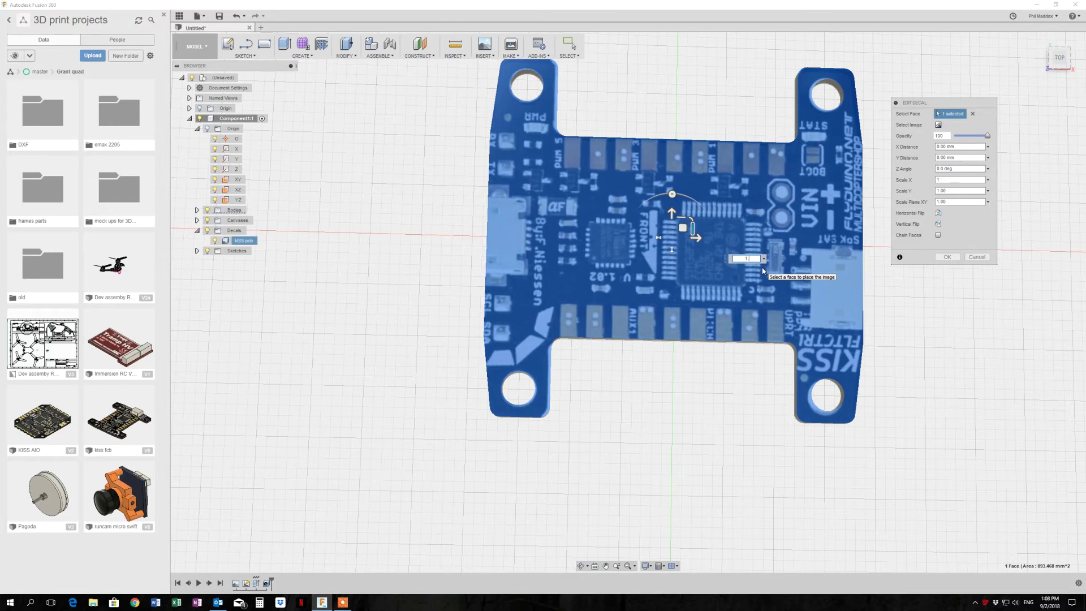
text(4)
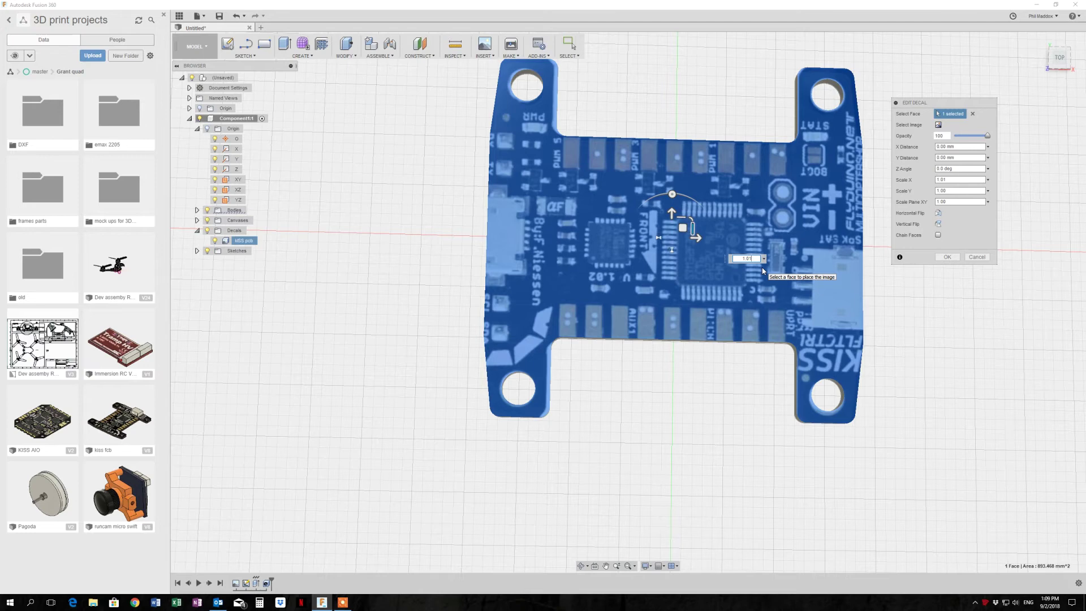
drag(695, 238, 699, 241)
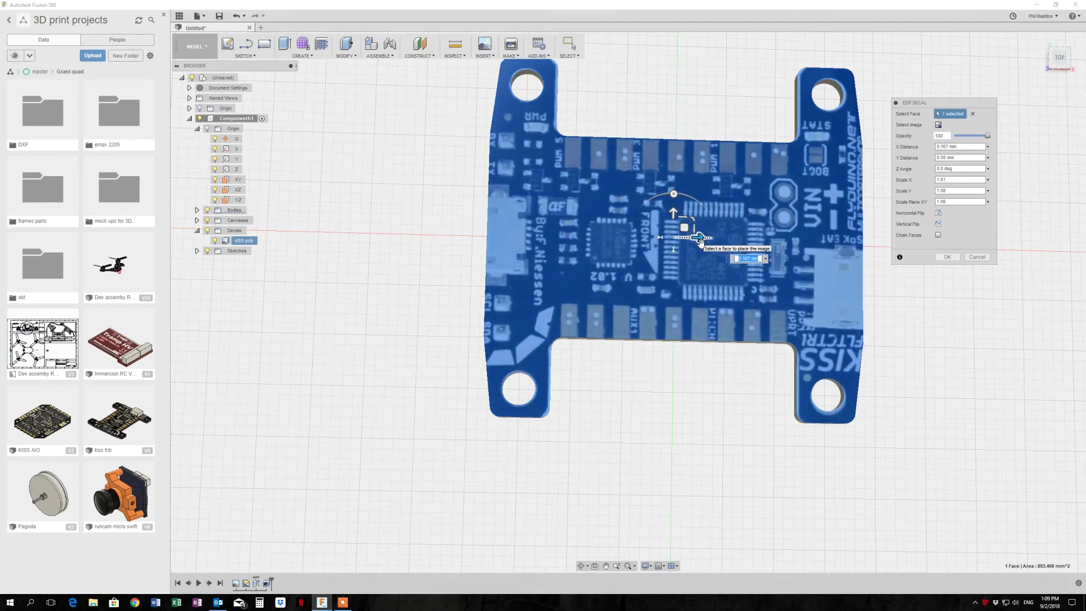
Apply the decal edit and save the design as 'FC 2'.
click(947, 257)
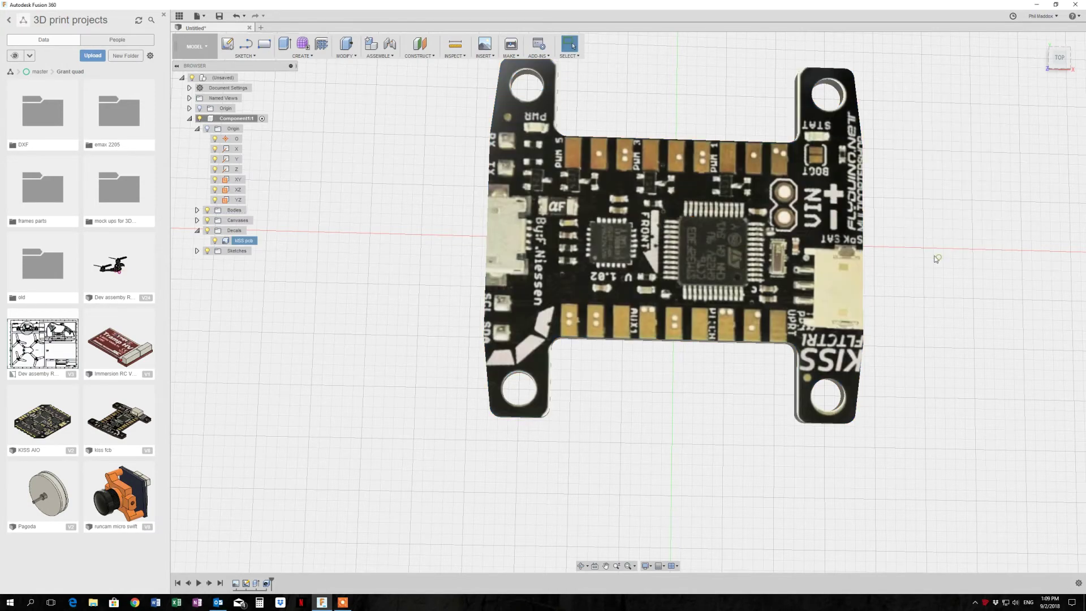
mouse_move(426, 377)
shift+middle_down()
mouse_move(387, 358)
mouse_move(370, 328)
shift+middle_up()
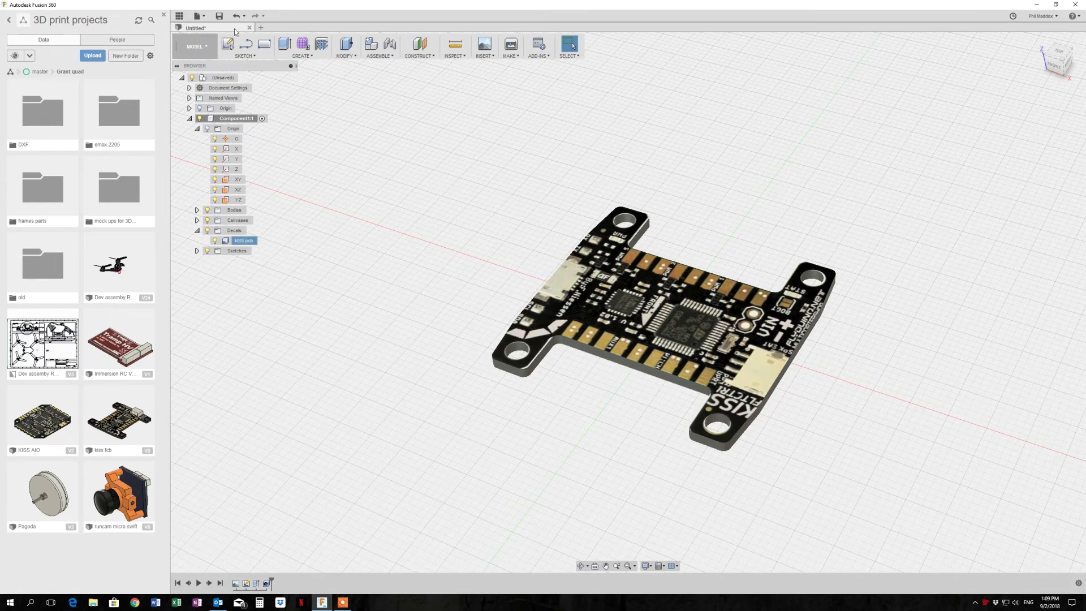
click(220, 16)
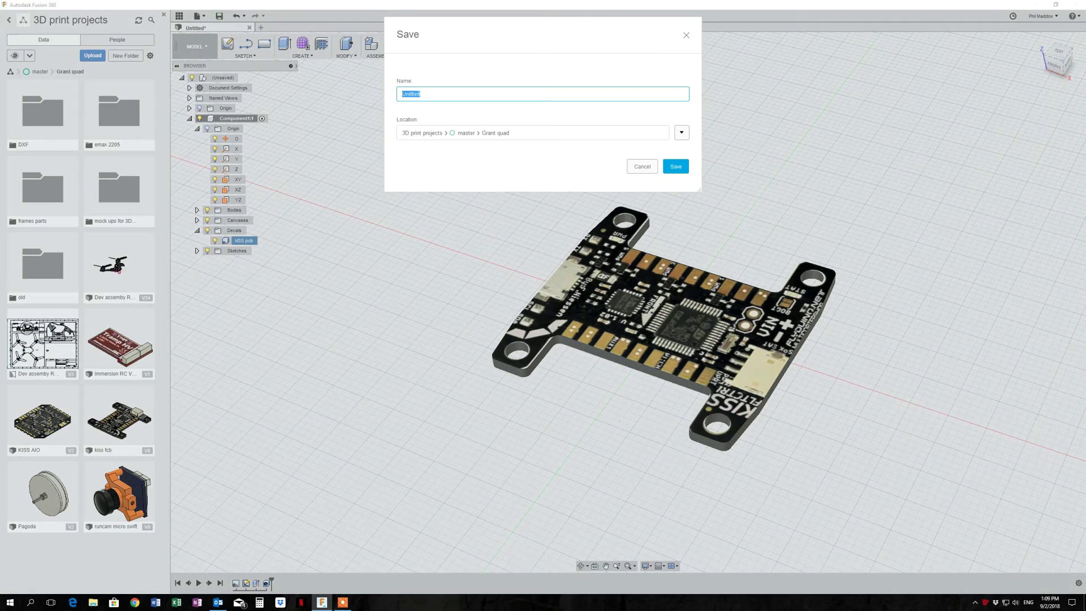
text(FC 2)
click(680, 166)
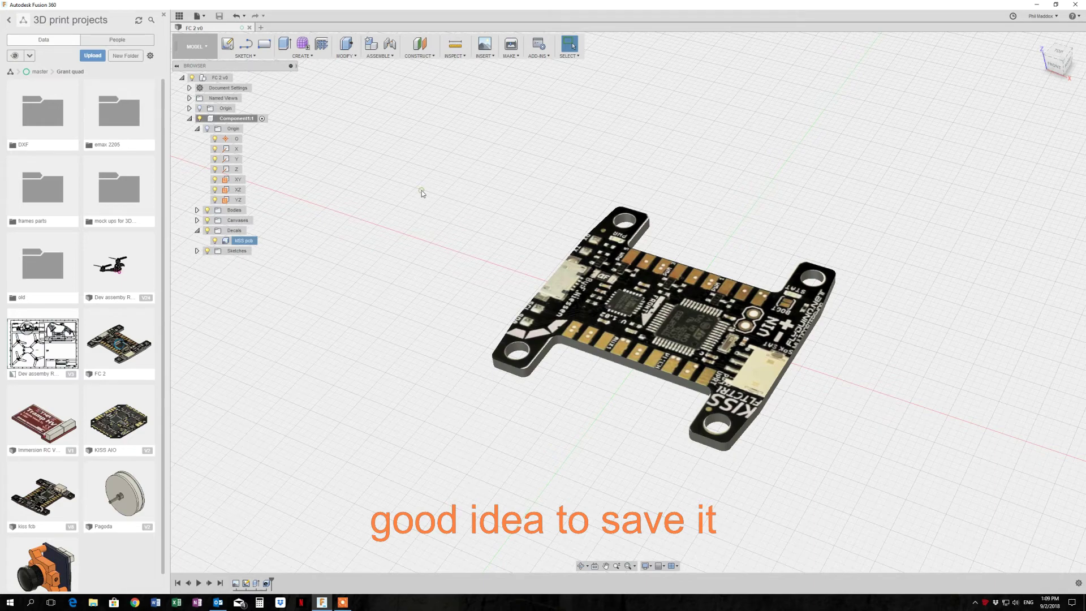
Start a new sketch on the plate's top face.
click(645, 294)
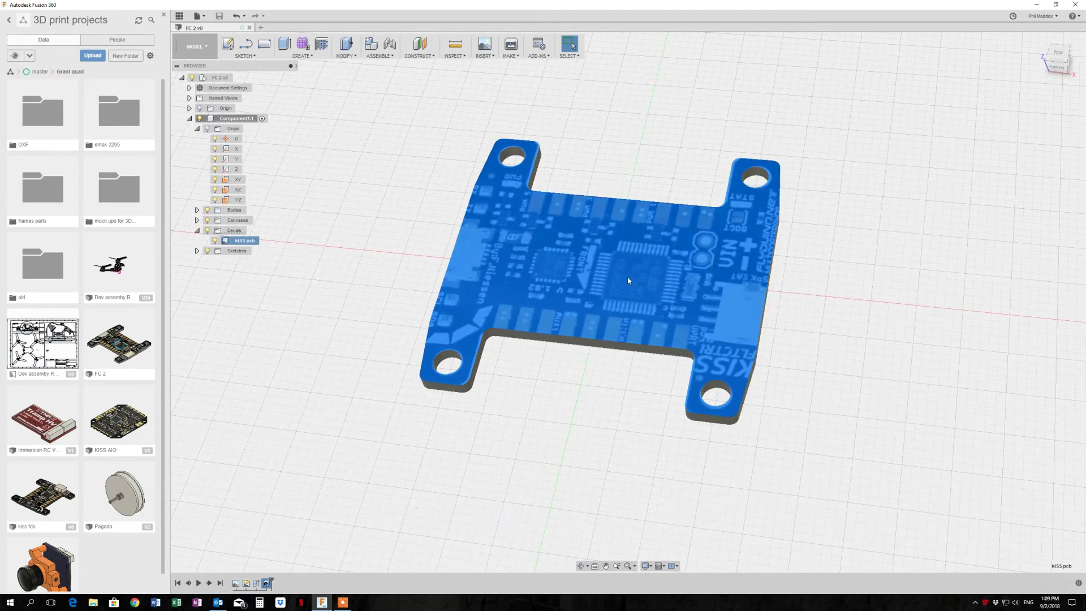
key(Escape)
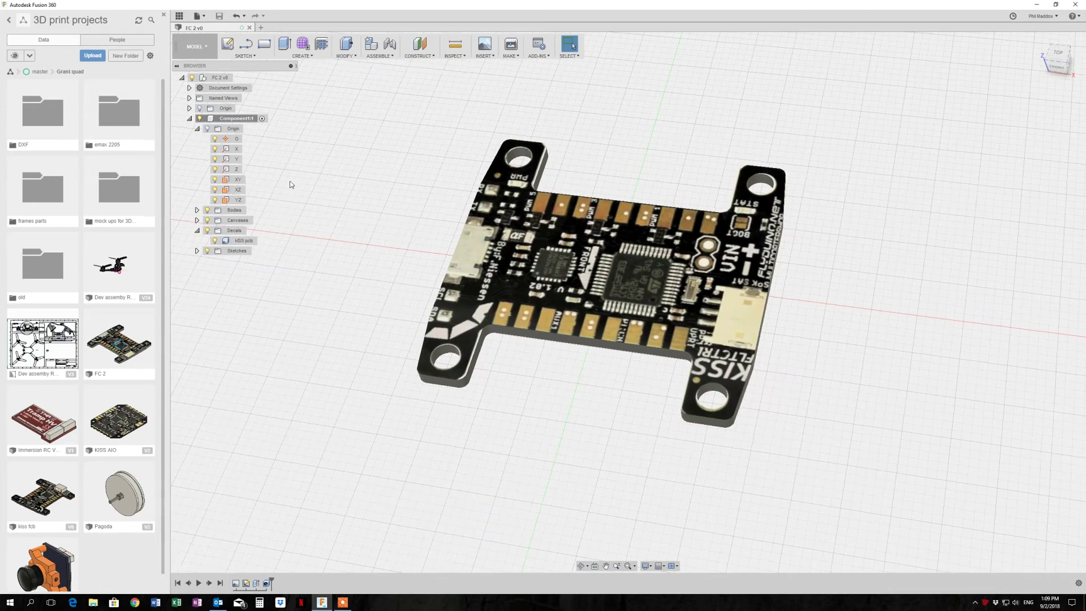
click(229, 45)
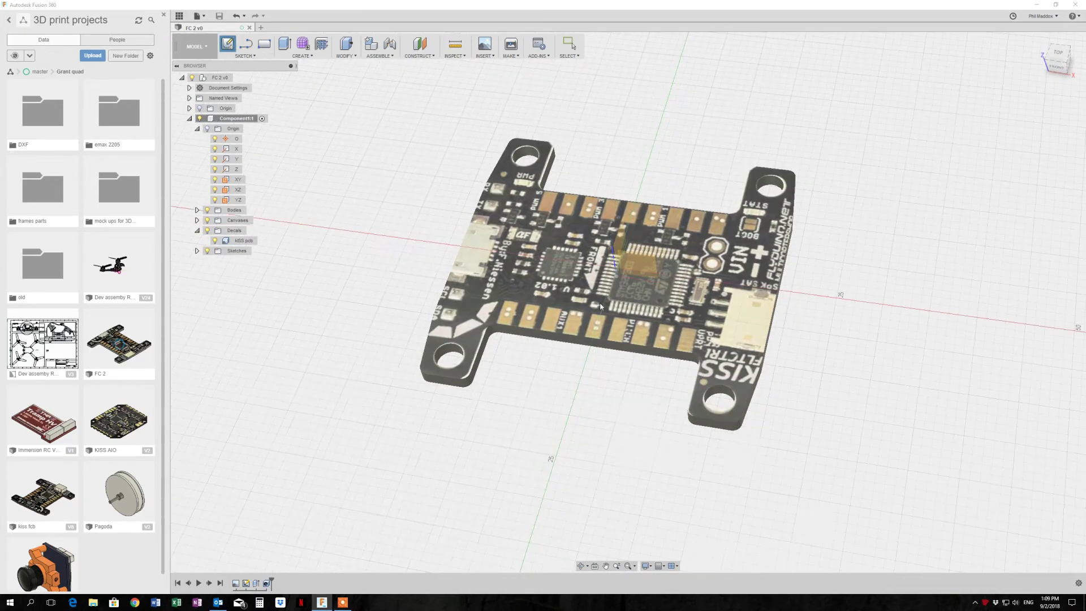
shift+middle_drag(668, 301, 763, 400)
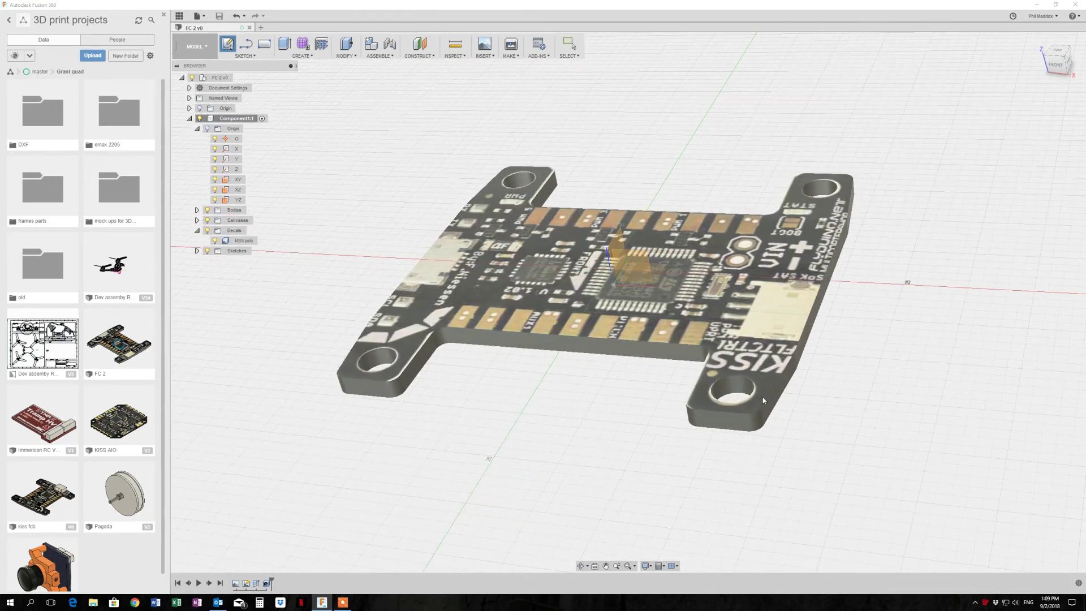
click(763, 400)
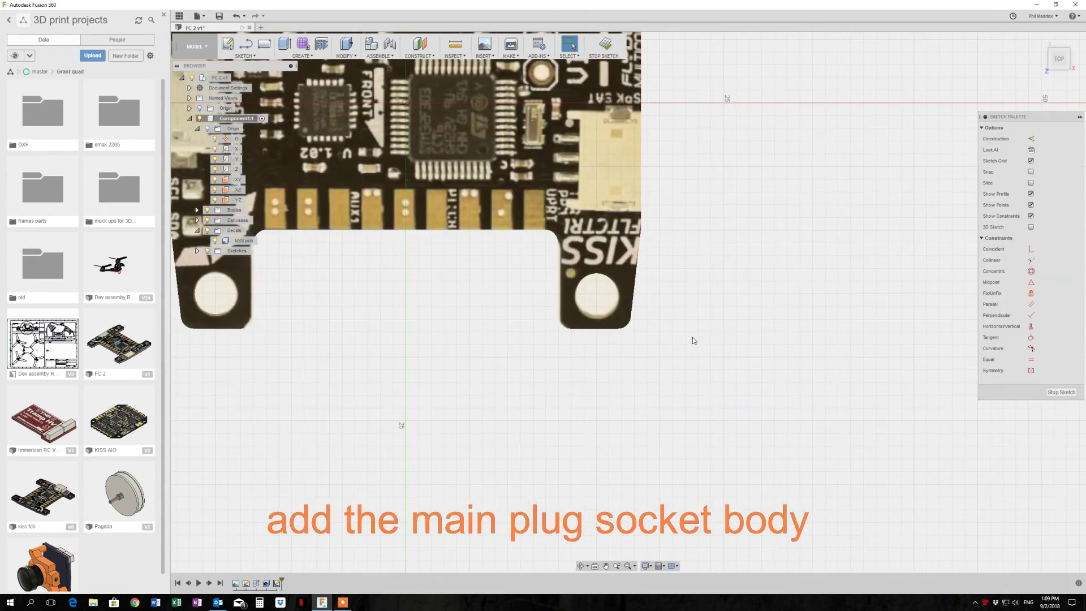
Project the board outline into the sketch and zoom in on the connector.
key(p)
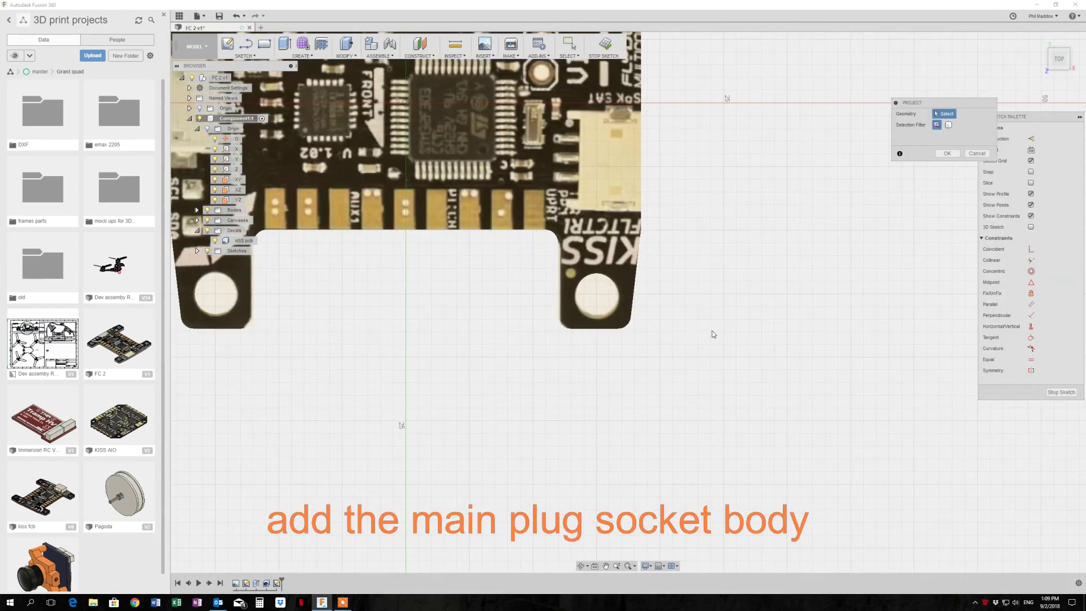
click(632, 283)
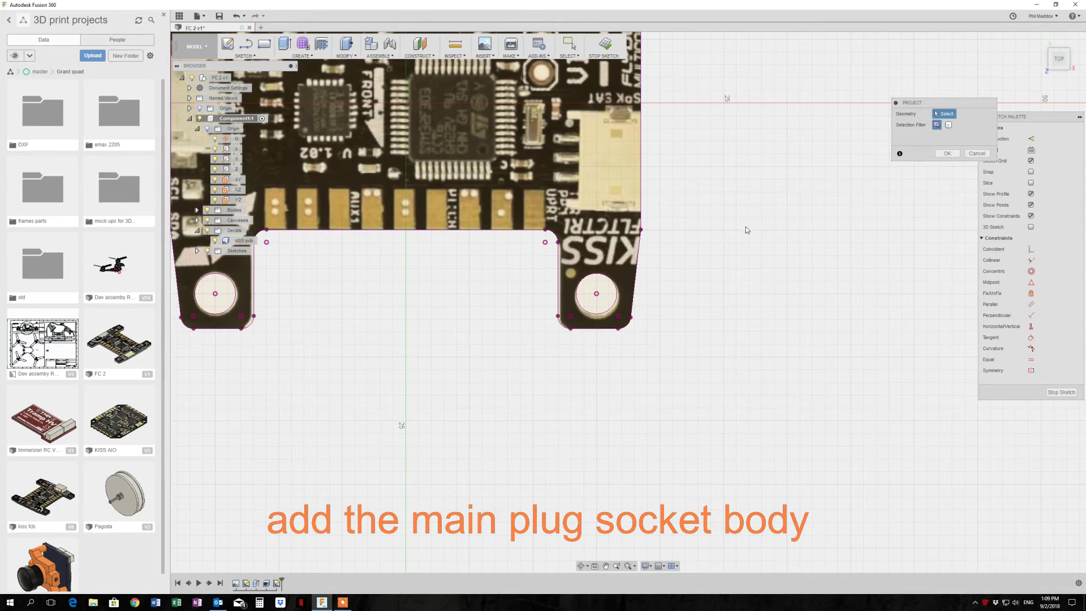
scroll(711, 237, up, 2)
scroll(690, 211, up, 2)
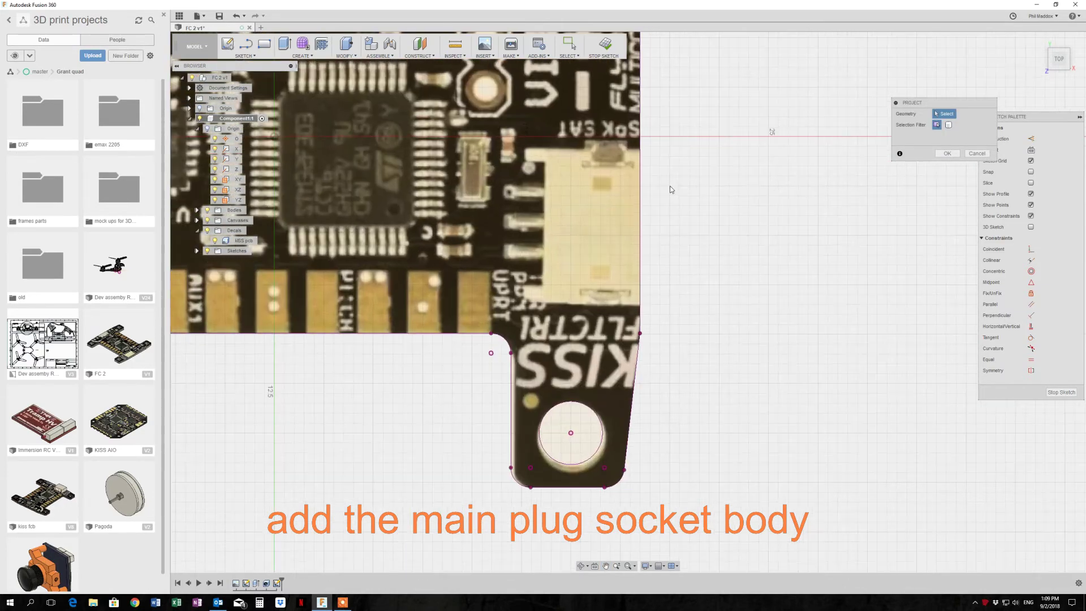
scroll(692, 207, up, 1)
scroll(694, 204, up, 1)
scroll(696, 204, up, 1)
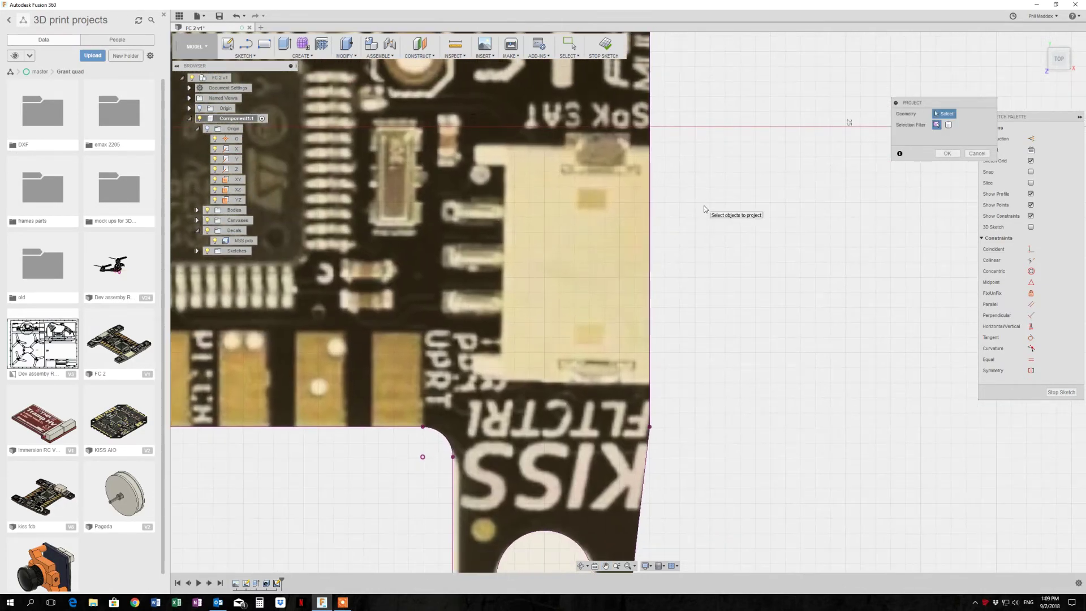
Draw a 2-point rectangle tracing the plug socket on the board photo.
click(264, 44)
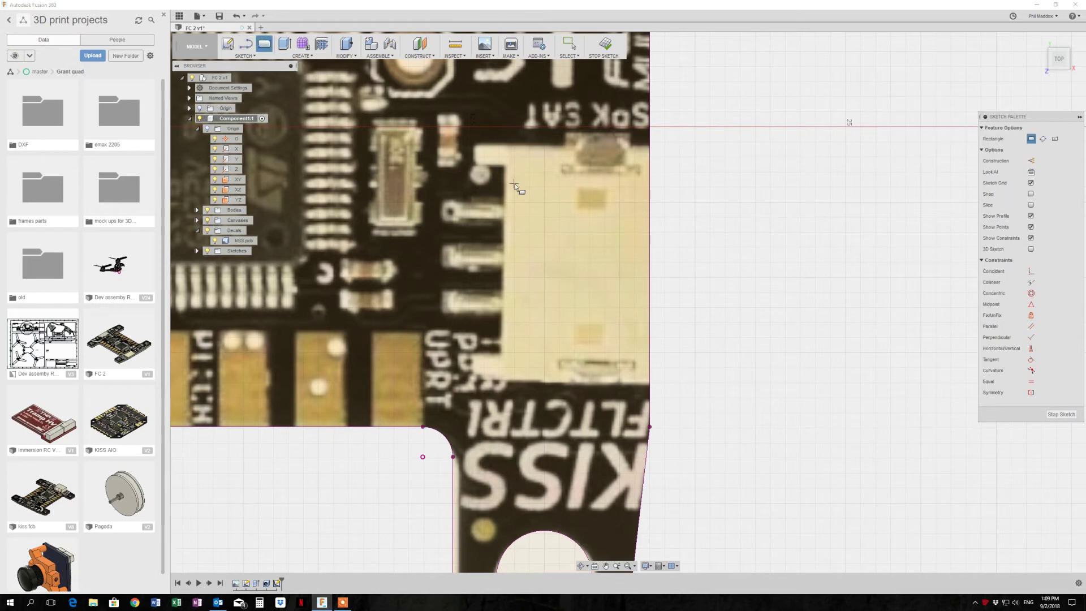
click(474, 147)
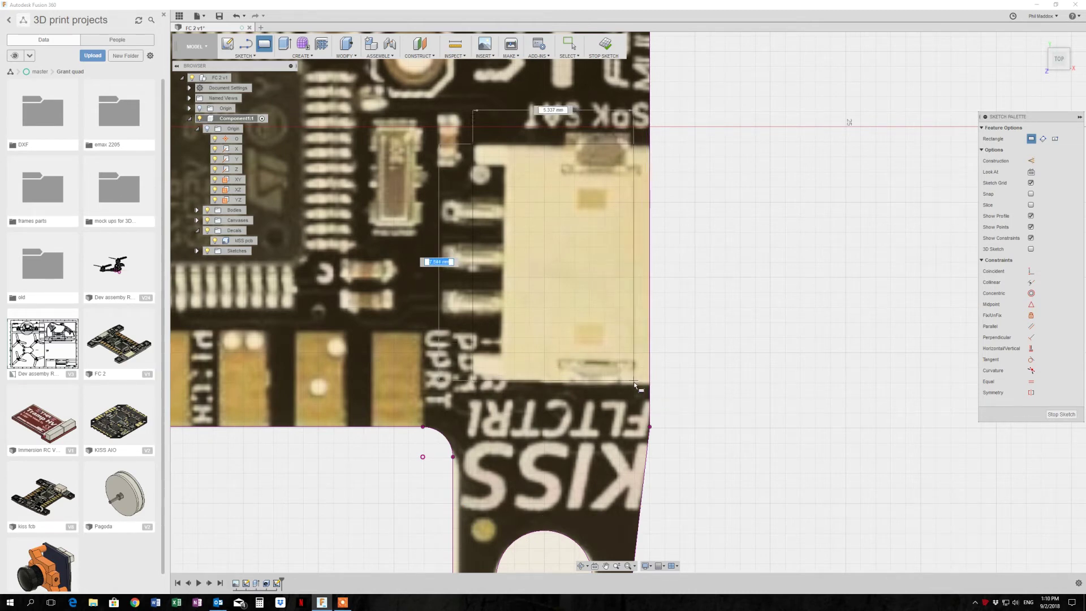
click(642, 392)
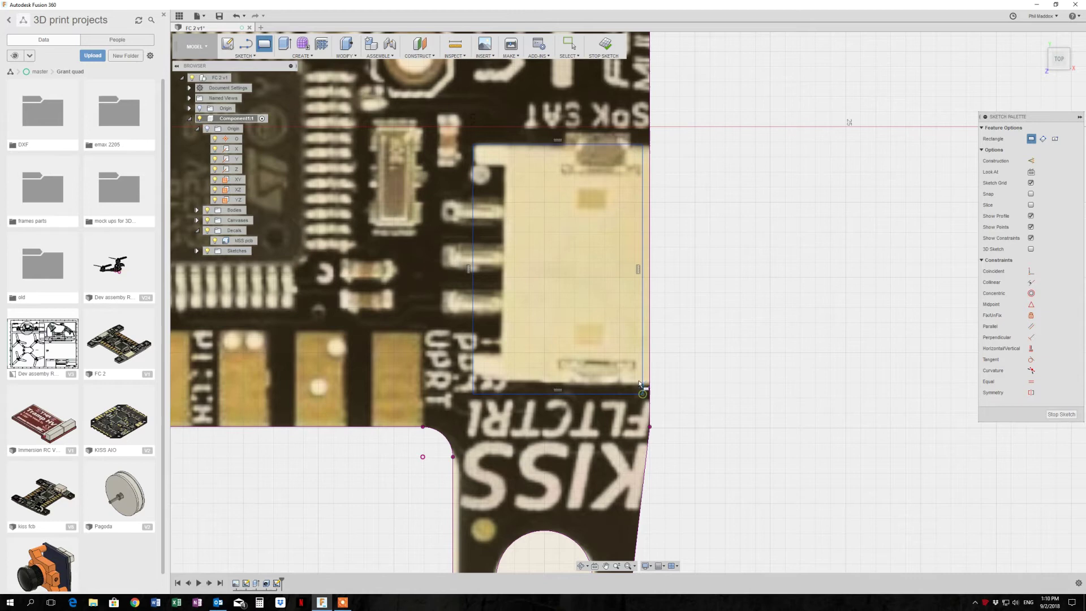
right_click(703, 250)
click(730, 252)
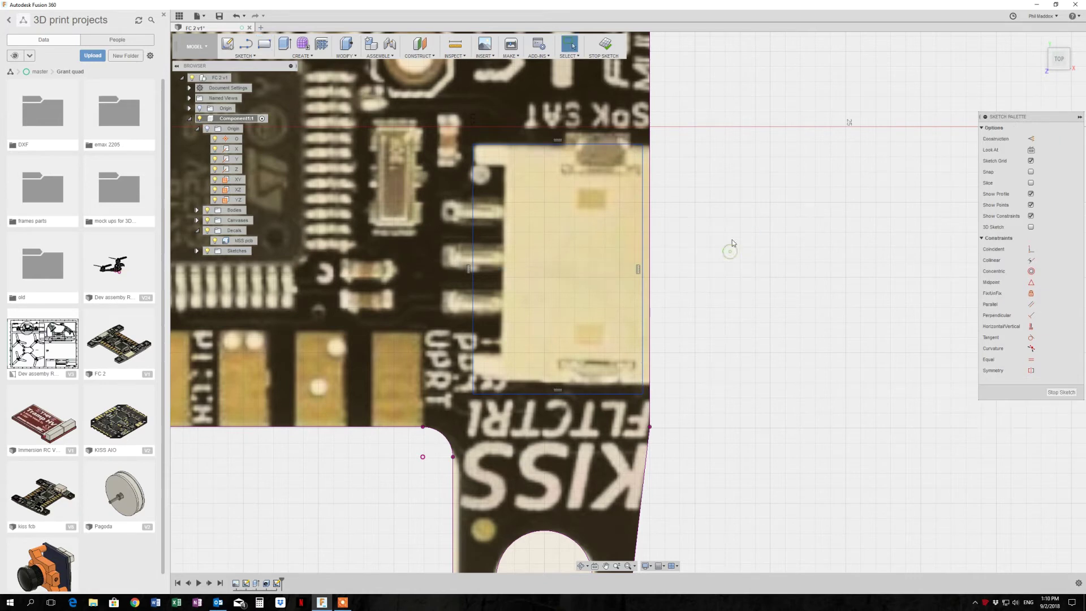
Dimension the socket rectangle with a 0.10 offset and an 8.00 height.
key(d)
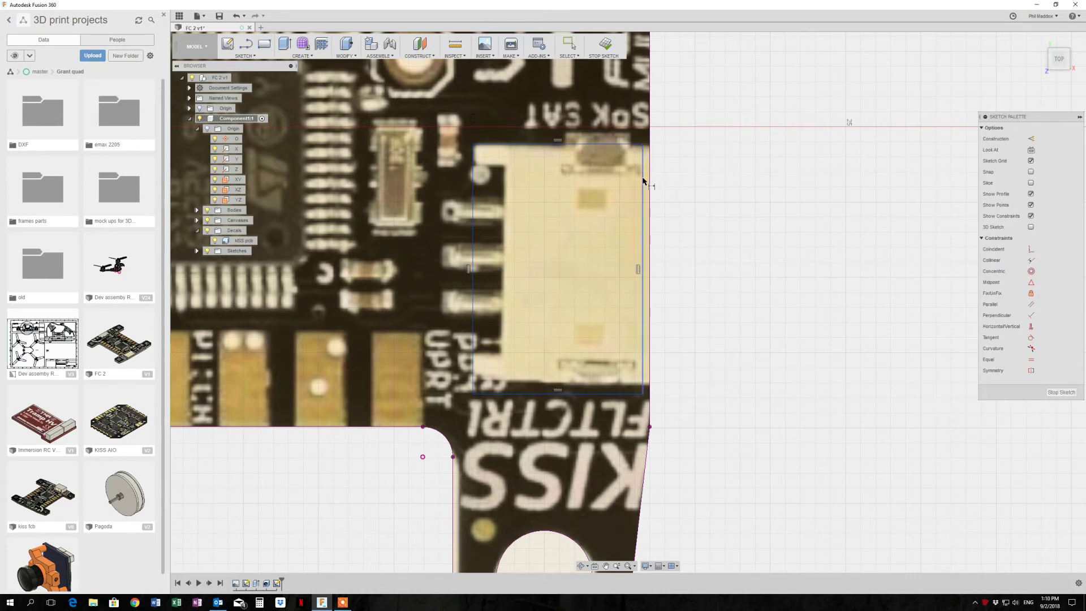
click(650, 186)
click(681, 97)
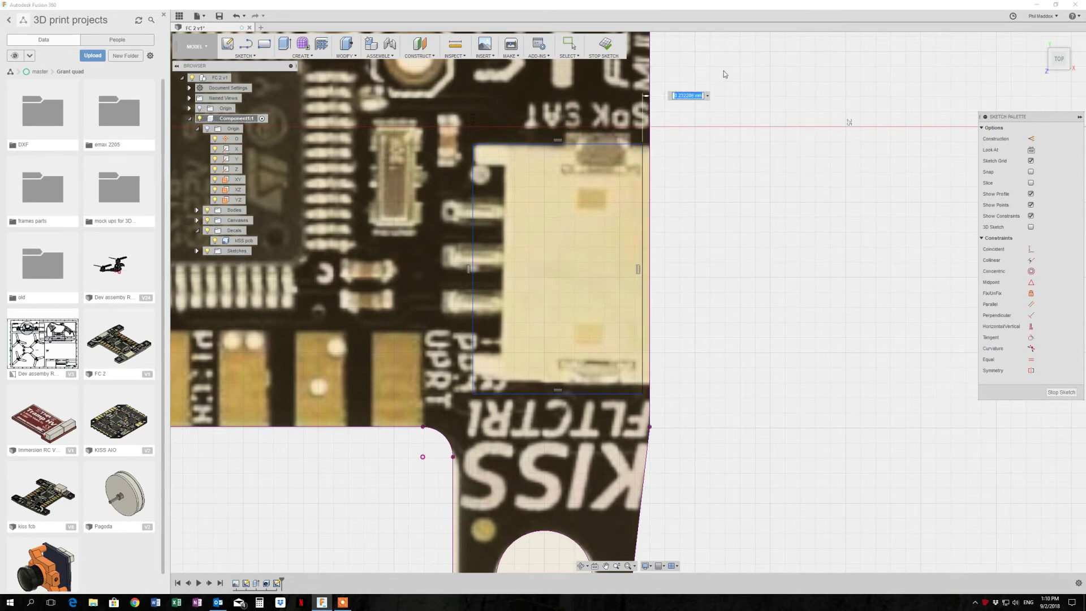
key(BackSpace)
key(Return)
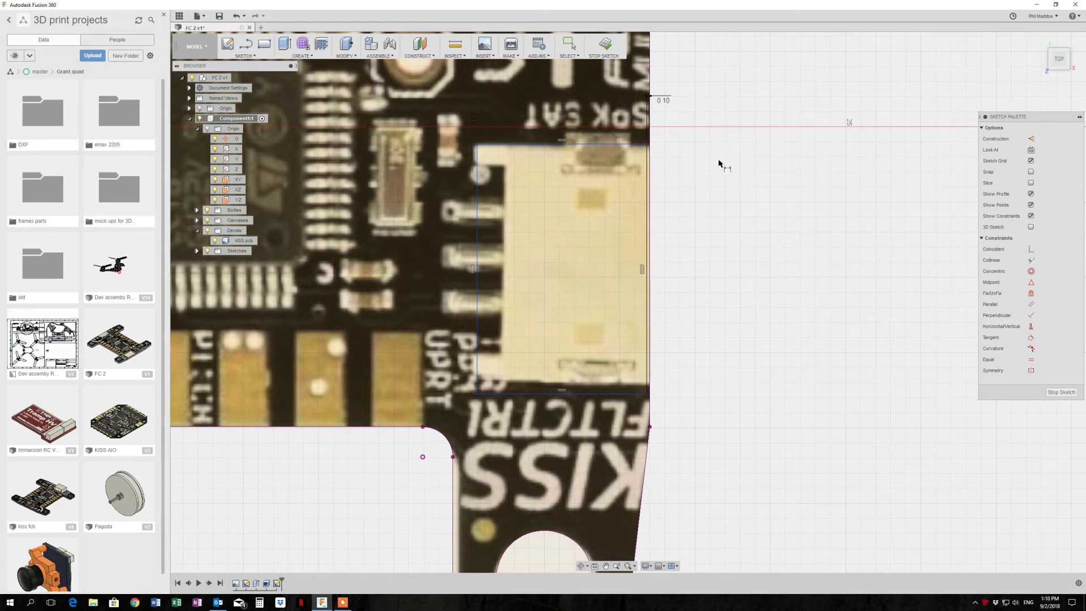
click(628, 146)
click(620, 393)
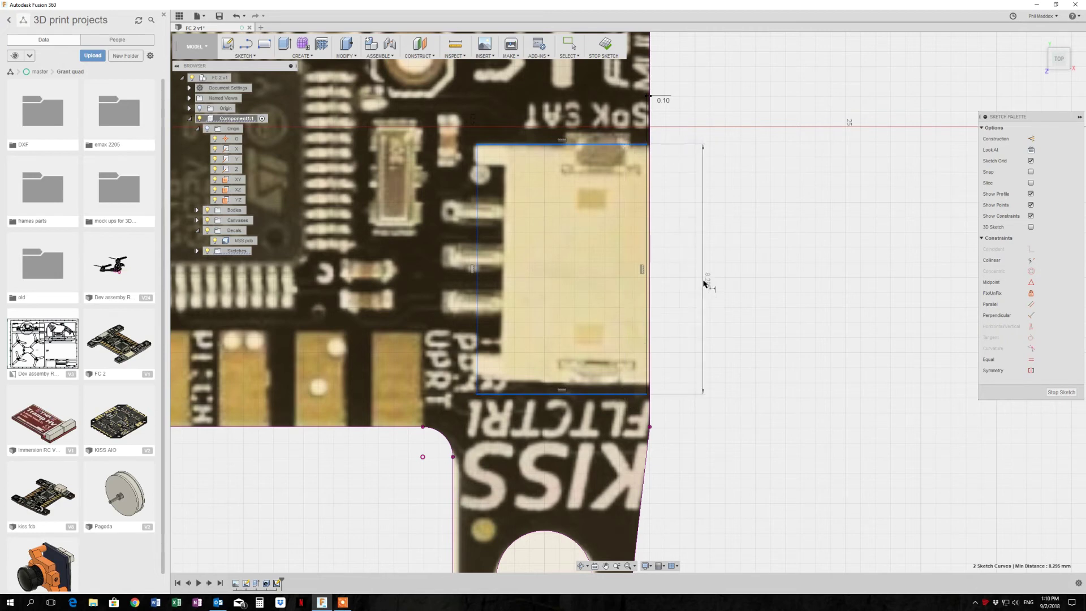
click(705, 283)
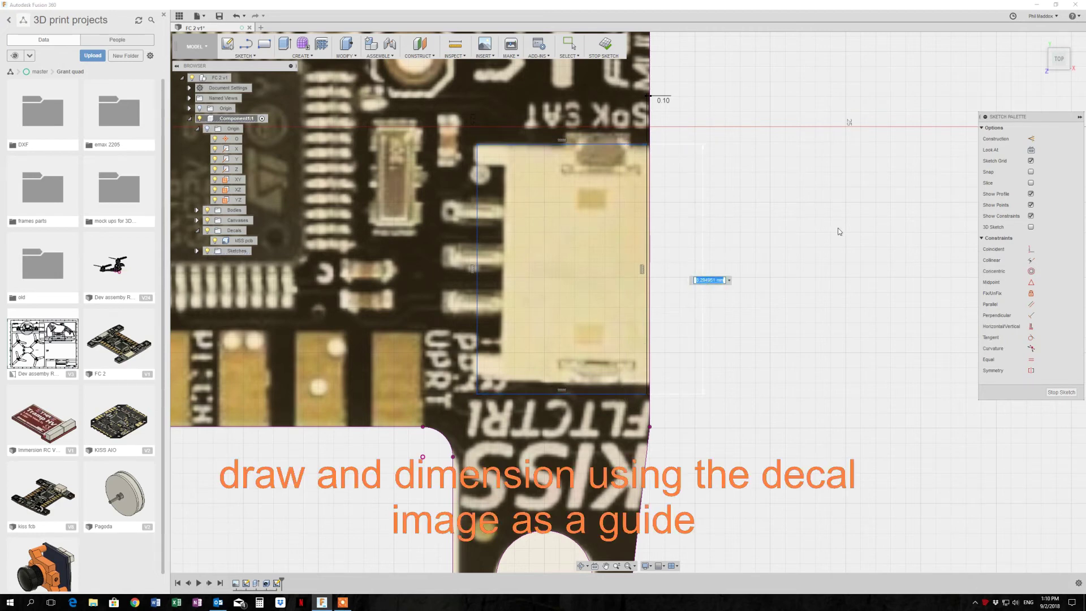
text(8)
key(Return)
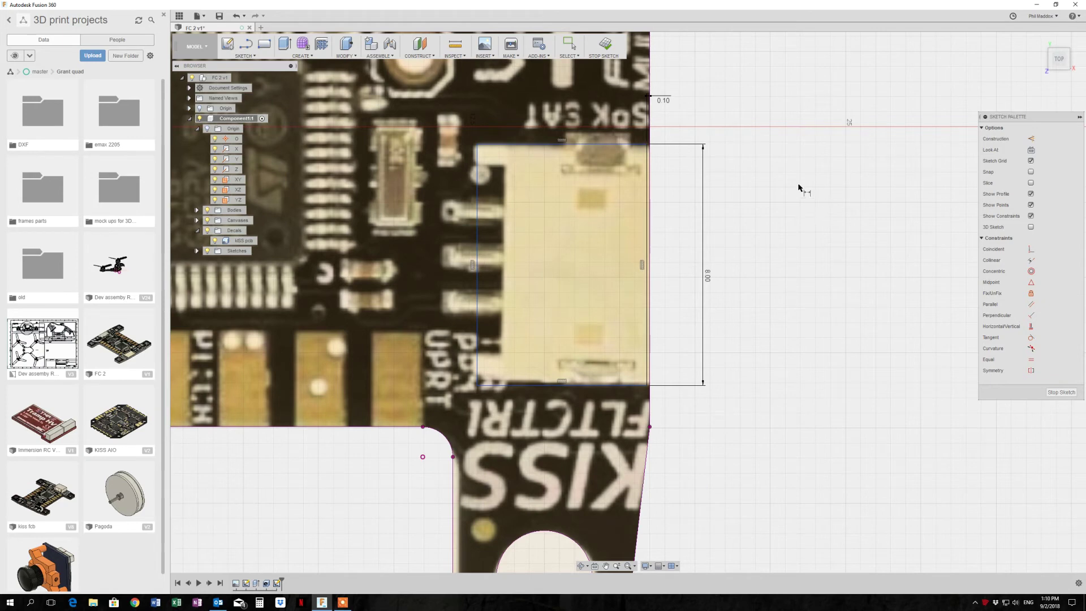
click(264, 44)
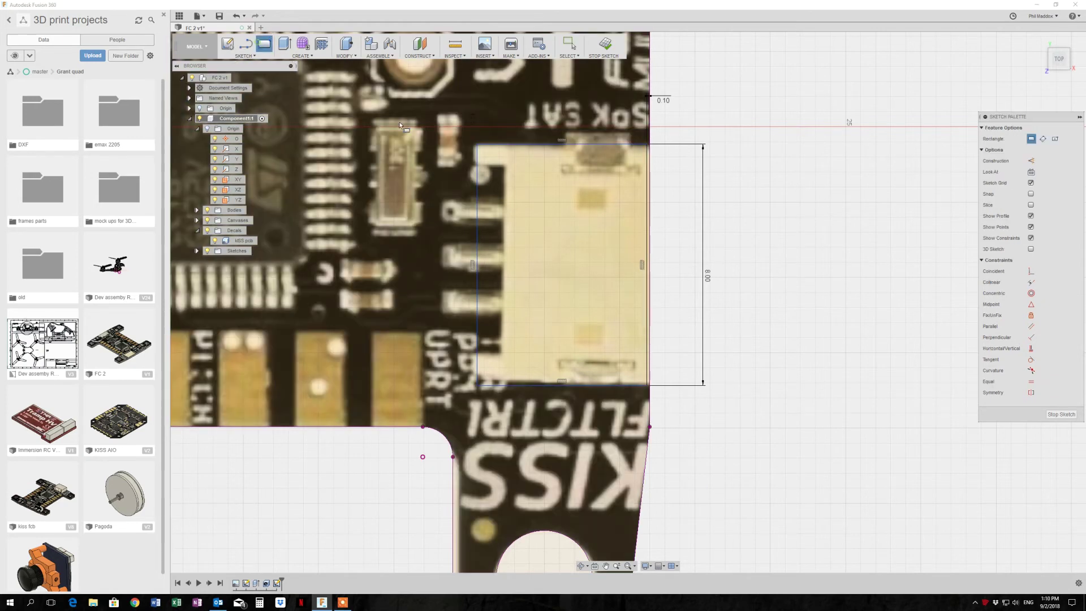
Draw an inner rectangle and a horizontal construction mid line across the socket.
click(477, 165)
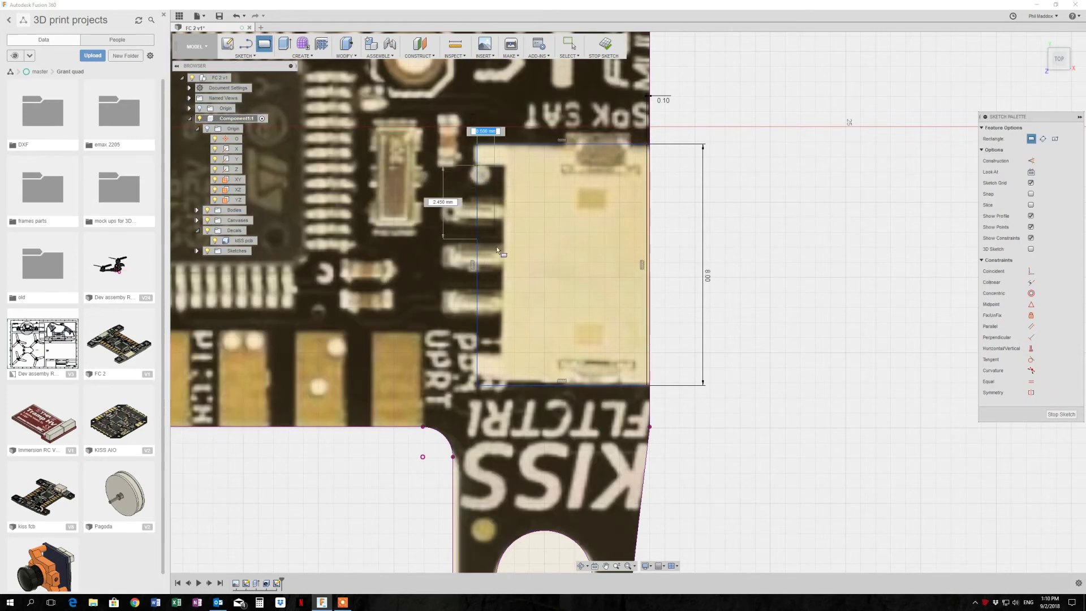
click(502, 353)
key(Escape)
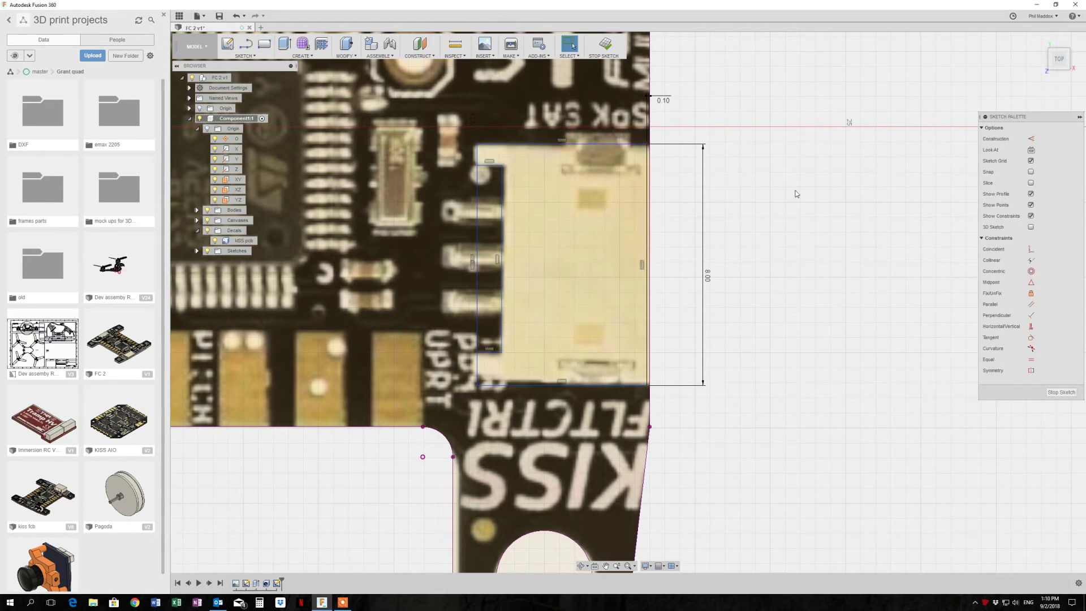
key(l)
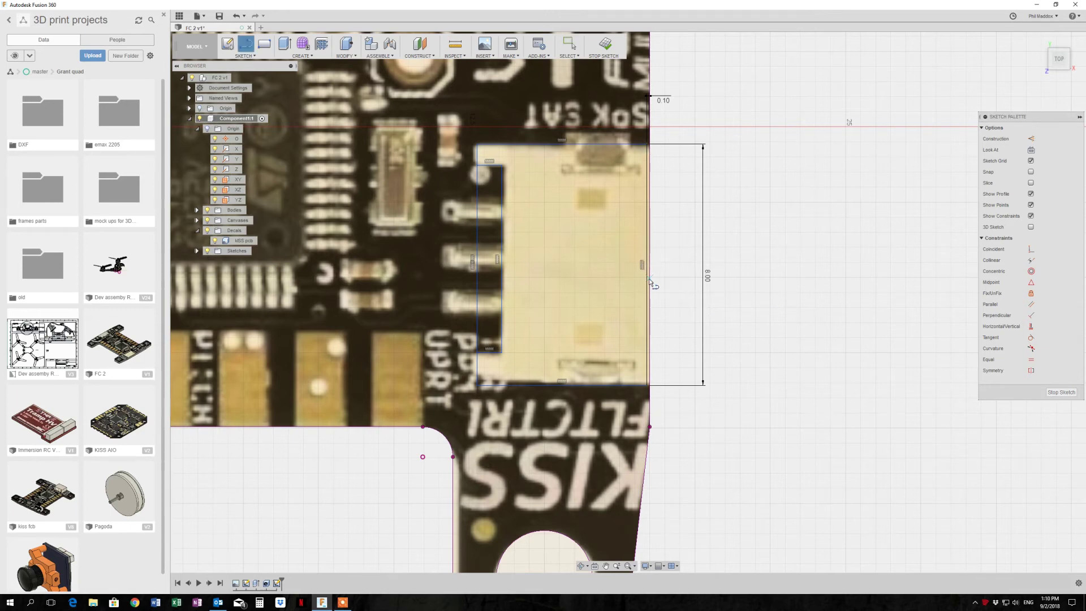
click(643, 264)
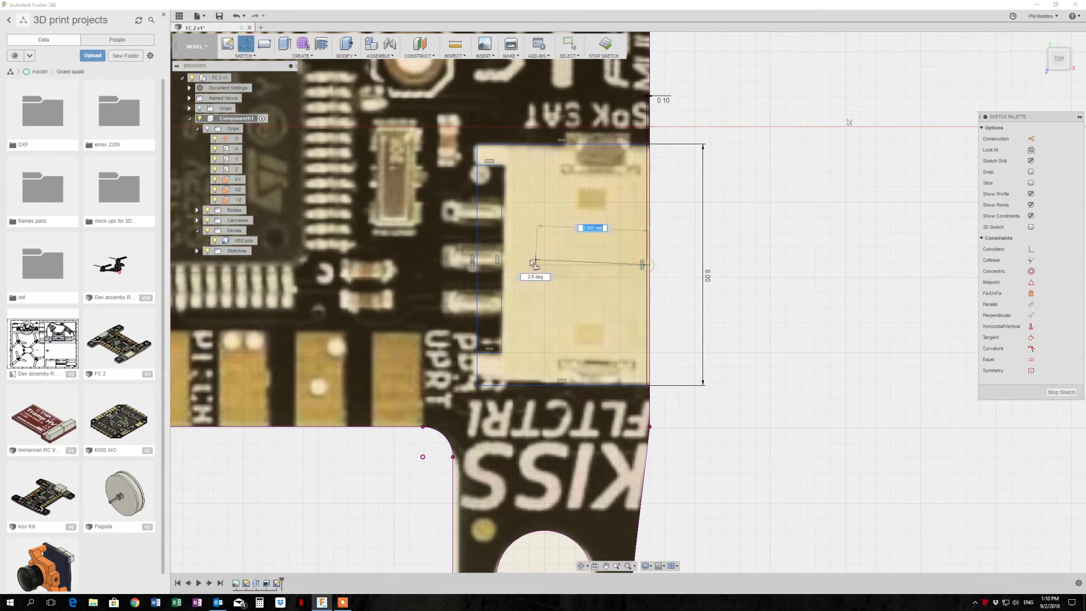
click(413, 264)
key(Escape)
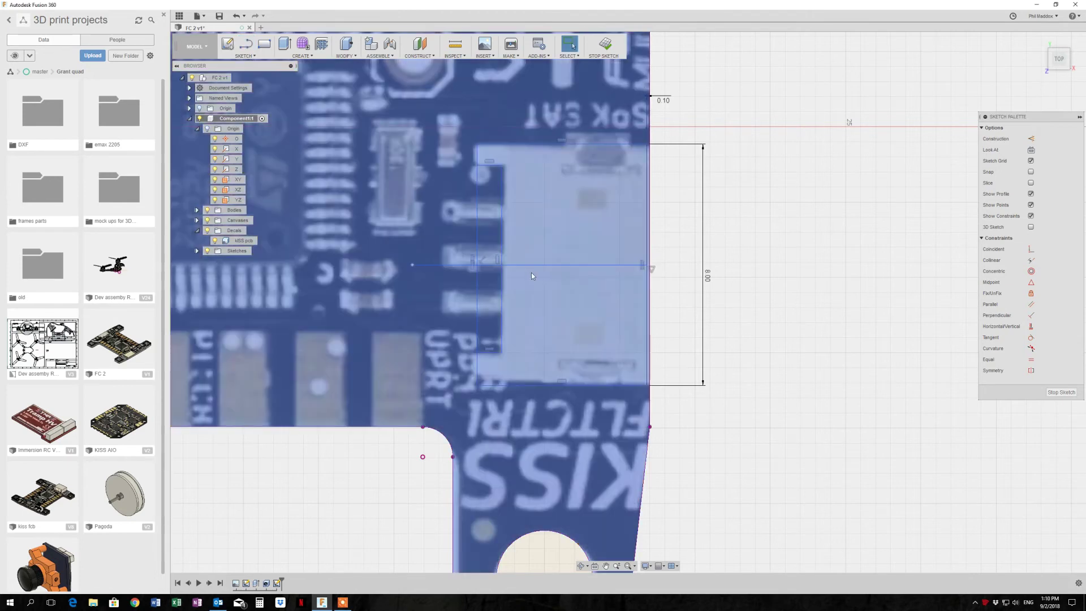
click(564, 264)
key(x)
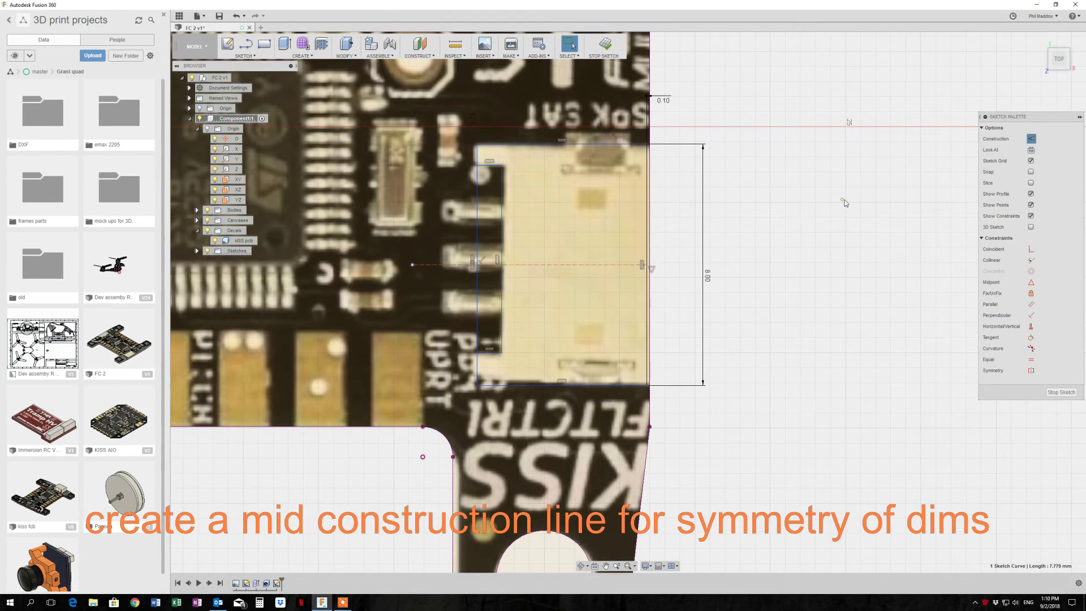
key(Escape)
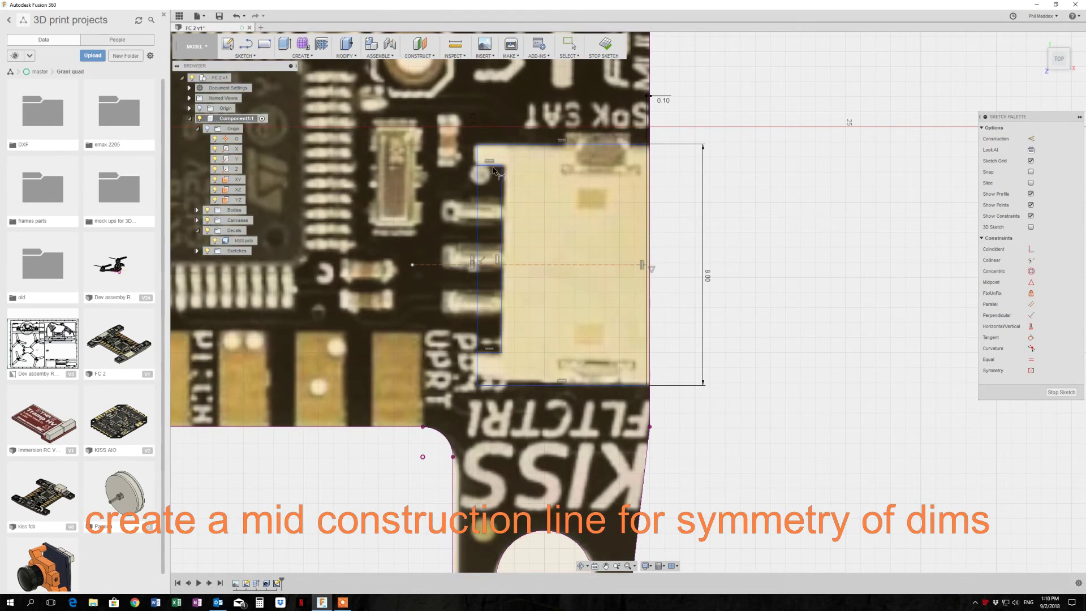
Dimension the inner rectangle 6 tall, centred on the mid line at half height (d9/2).
click(491, 165)
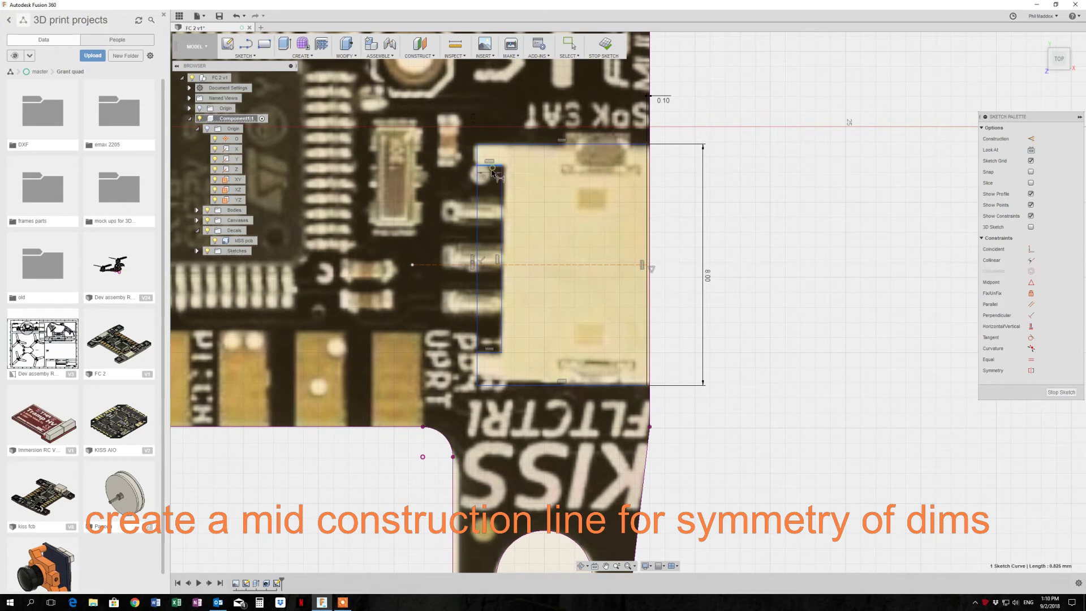
click(495, 351)
click(535, 316)
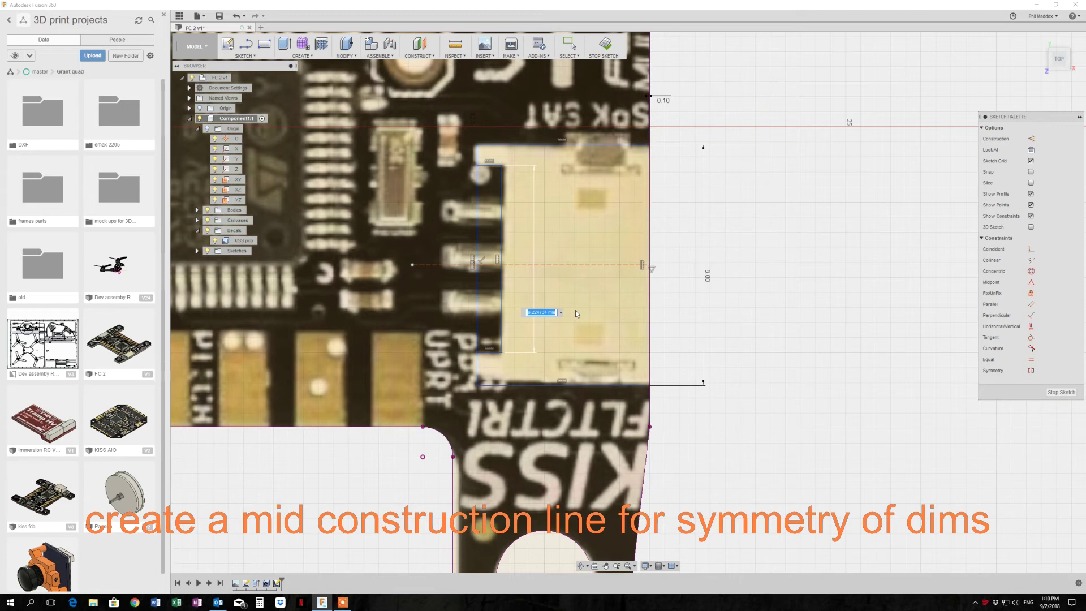
text(6)
key(Return)
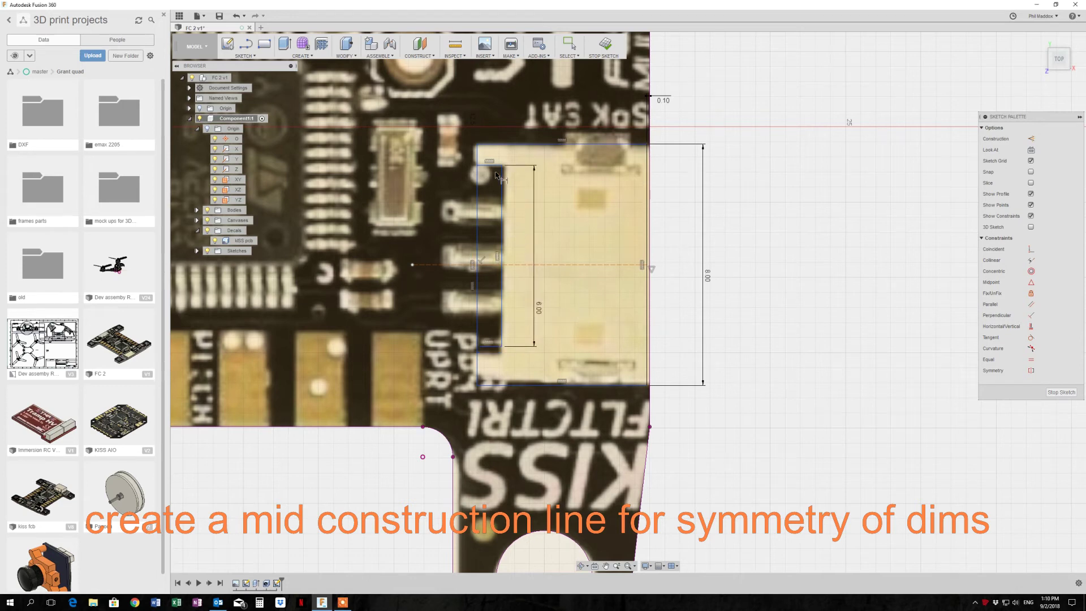
click(495, 167)
click(522, 265)
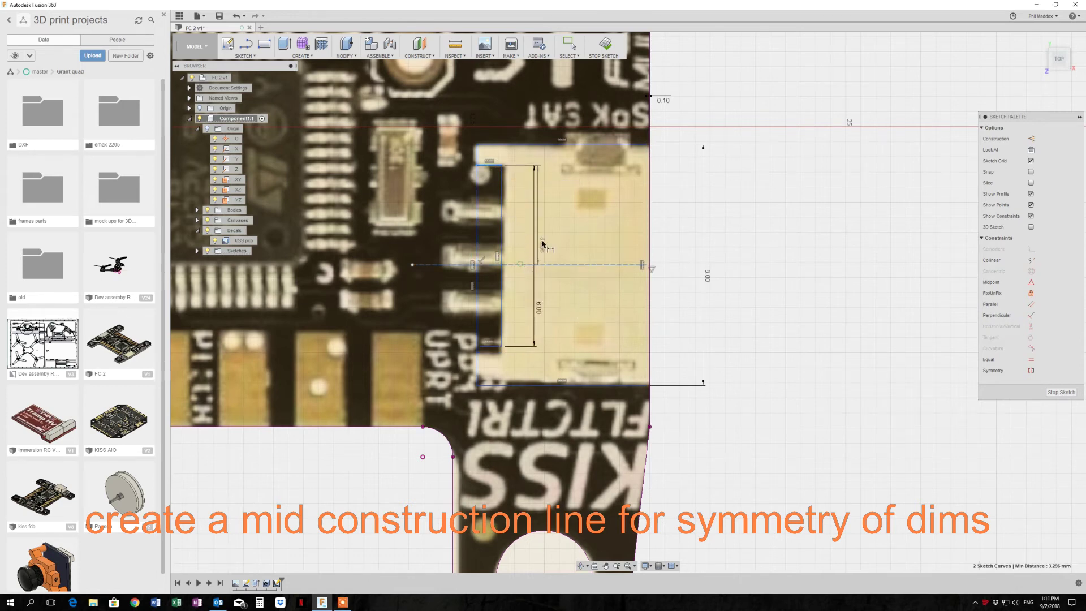
click(552, 228)
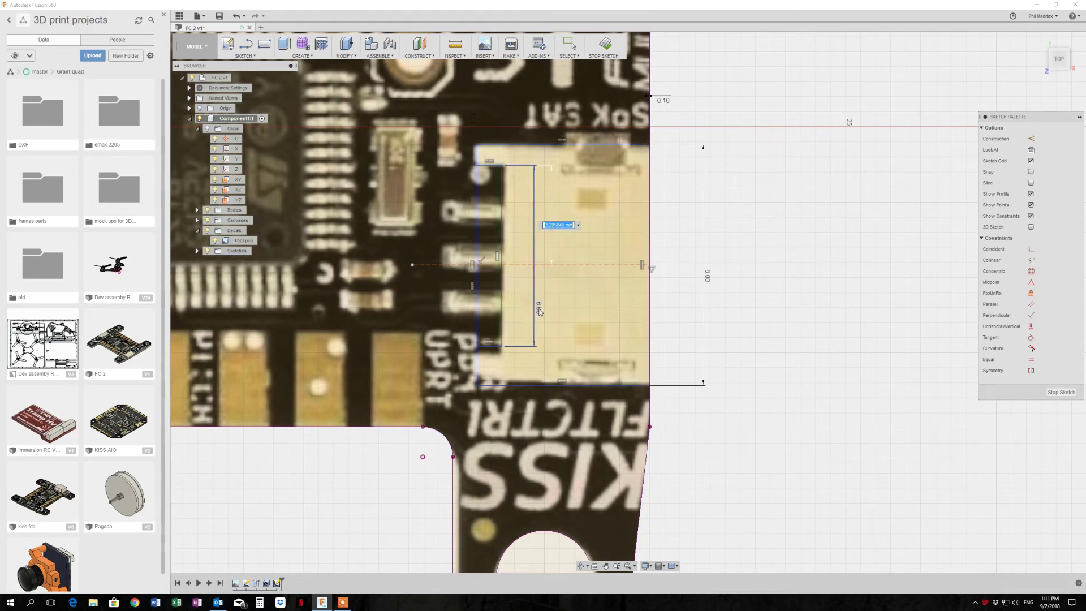
text(d9/2)
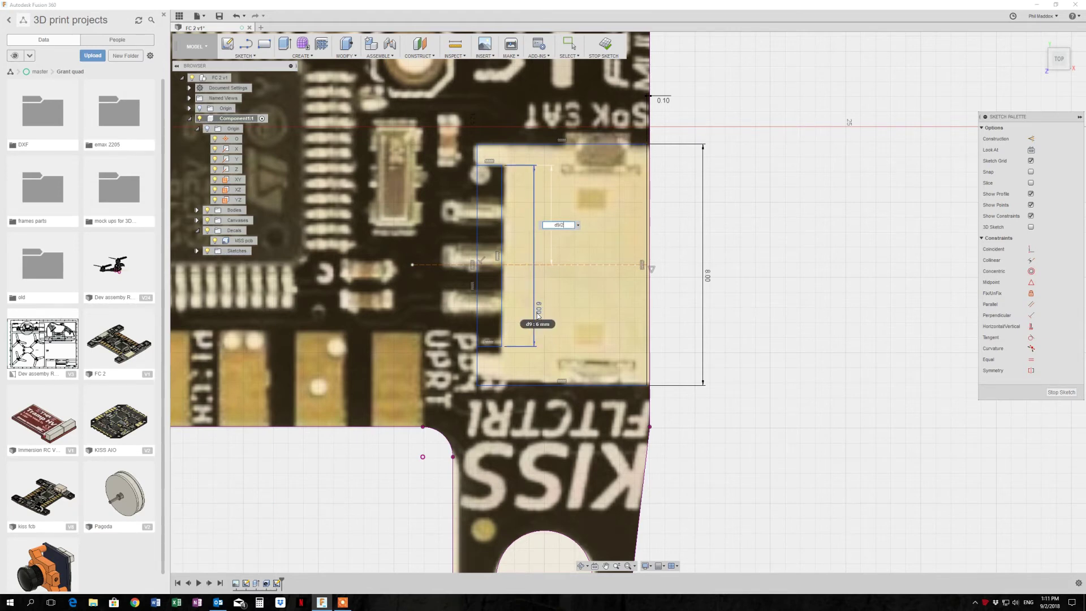
key(Return)
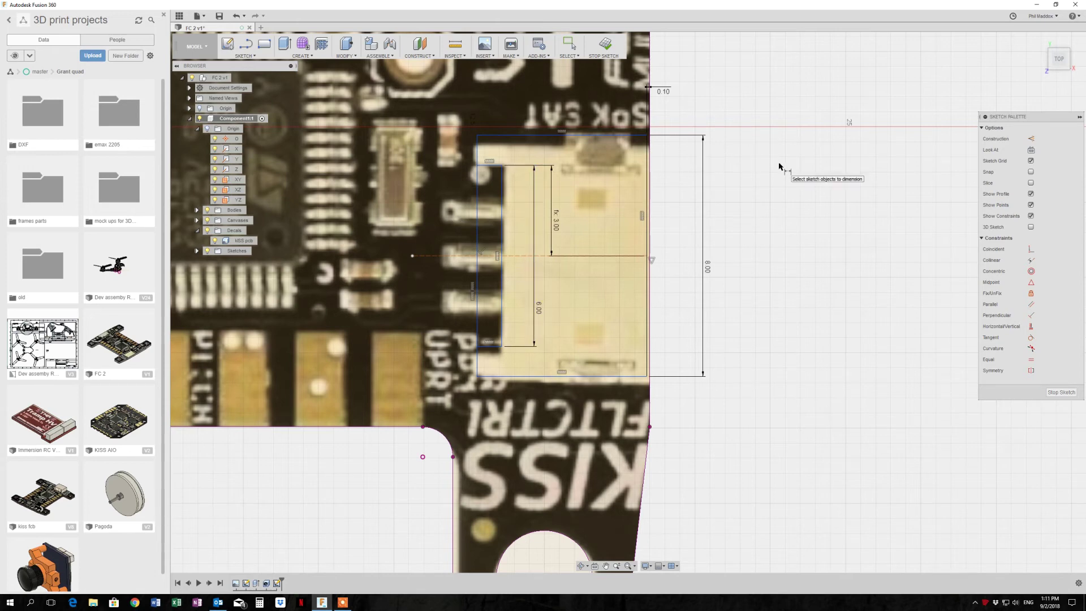
key(Escape)
Dimension the mid line 4.4 mm from the sketch origin.
key(d)
scroll(772, 176, down, 2)
scroll(771, 177, down, 2)
scroll(400, 192, down, 1)
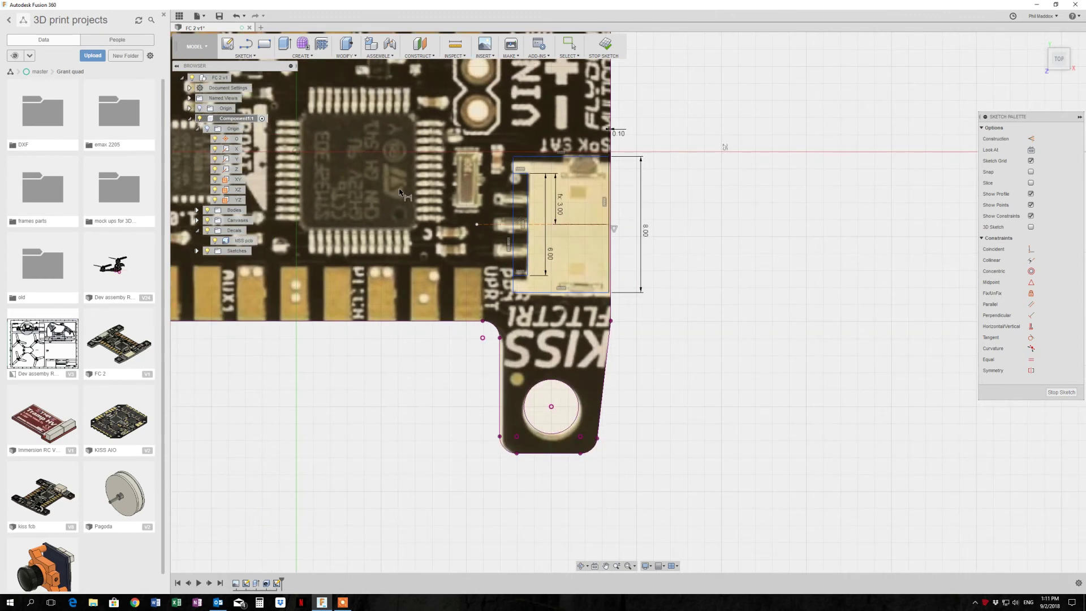
click(296, 151)
click(597, 226)
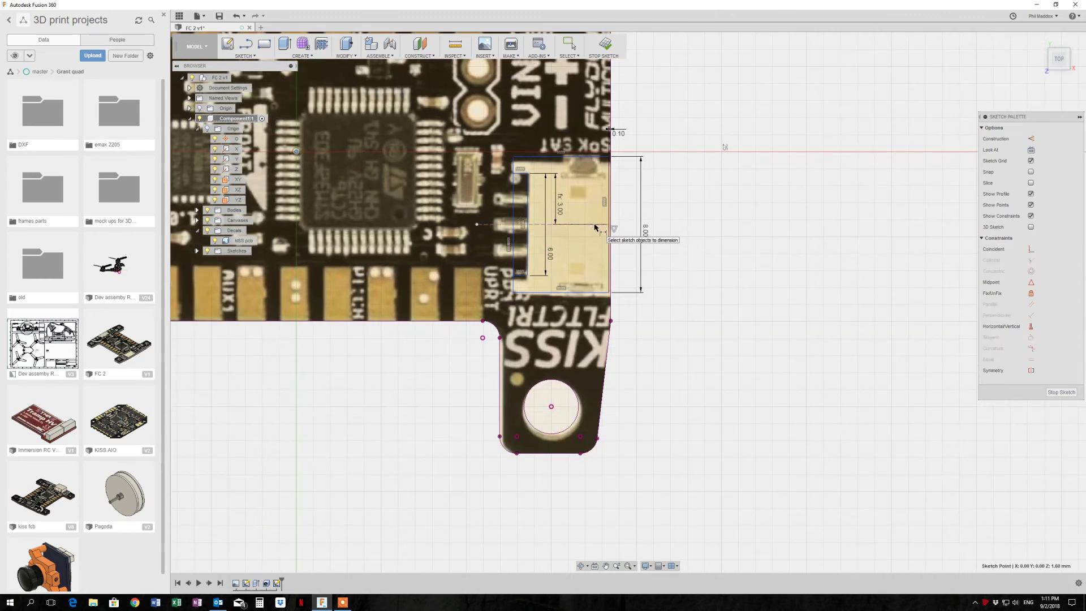
click(704, 210)
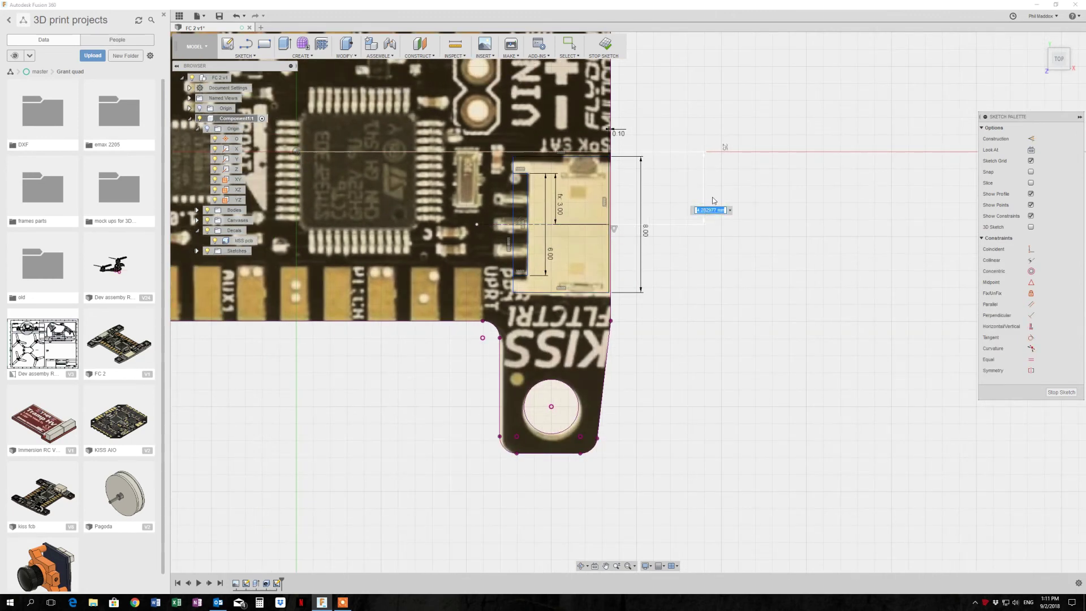
text(4.4)
key(Return)
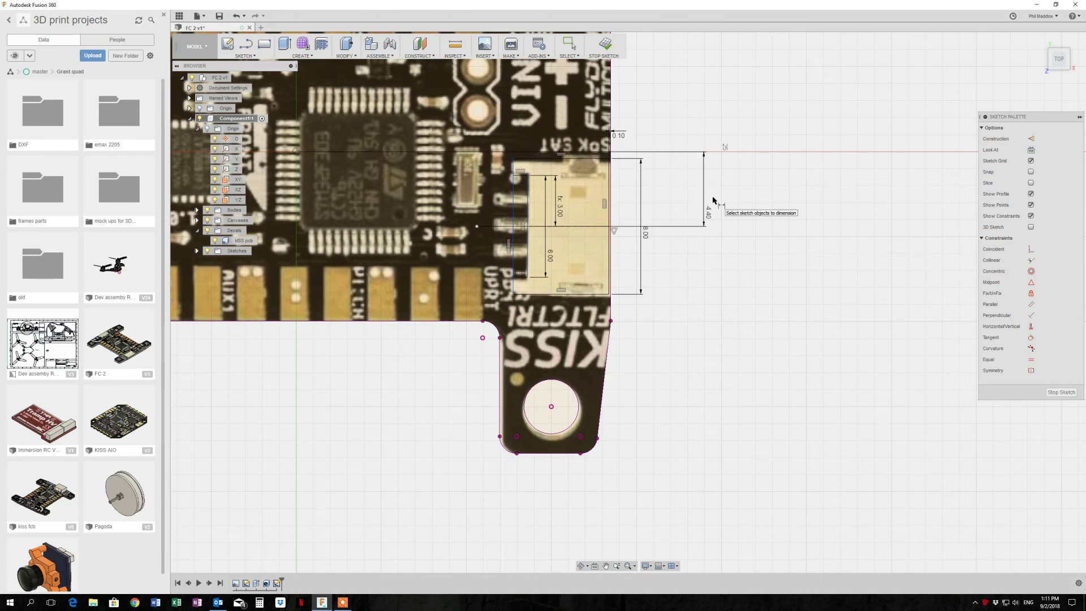
Dimension the socket outline's width to 5.6 mm.
scroll(767, 224, up, 3)
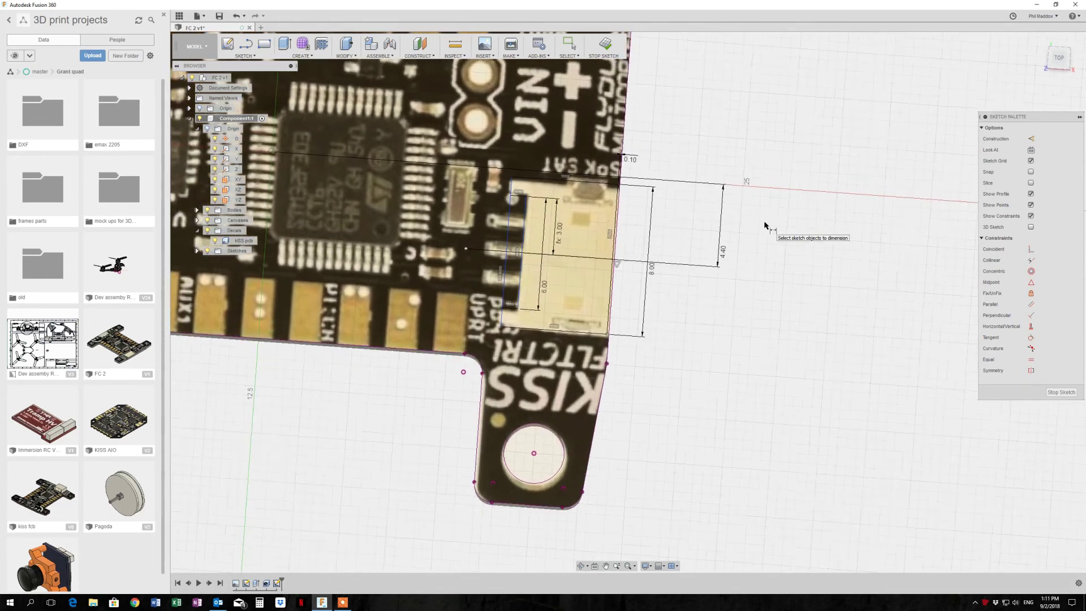
click(492, 252)
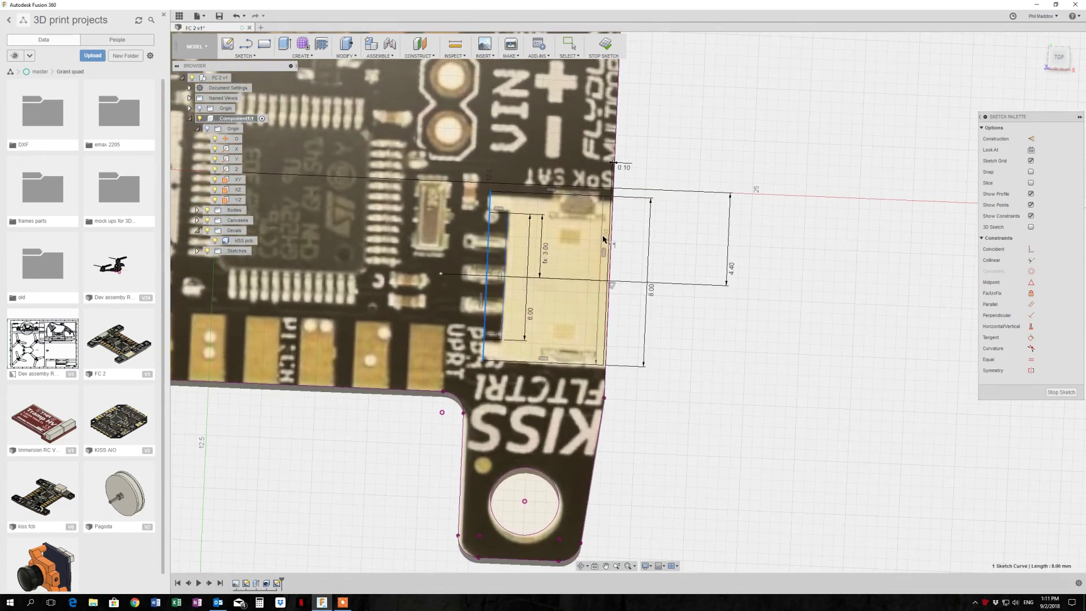
ctrl+click(609, 243)
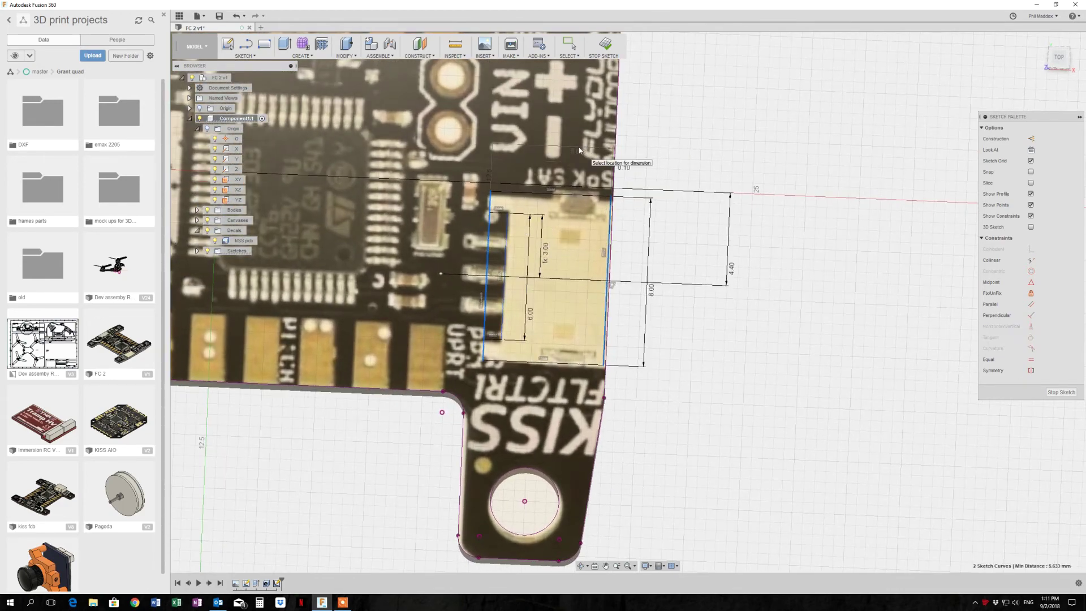
key(d)
click(550, 136)
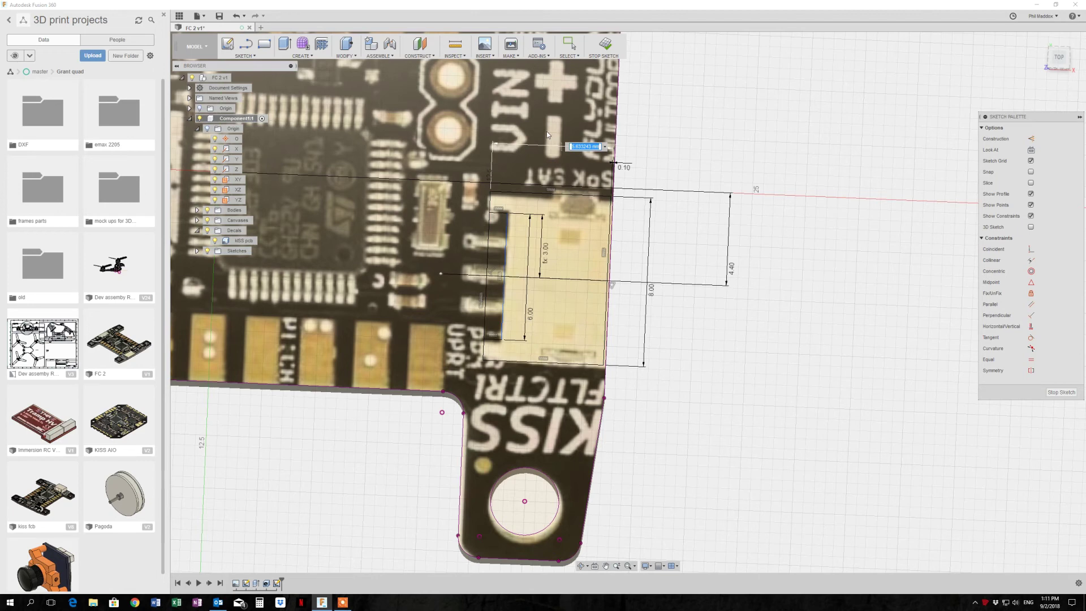
text(5.6)
key(Return)
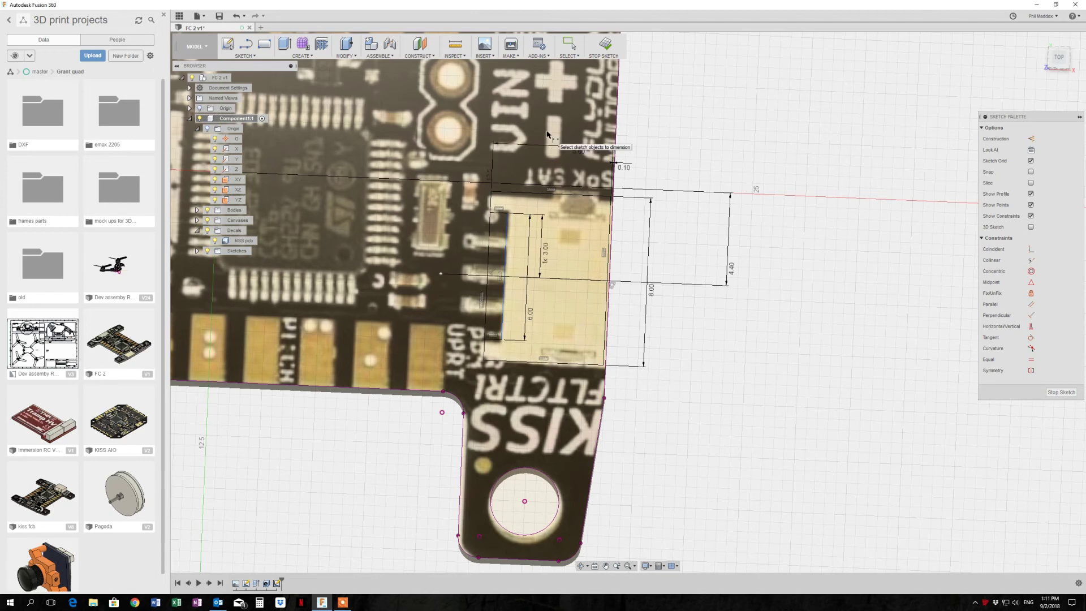
Hide the KISS pcb decal to see the sketch geometry clearly.
click(215, 241)
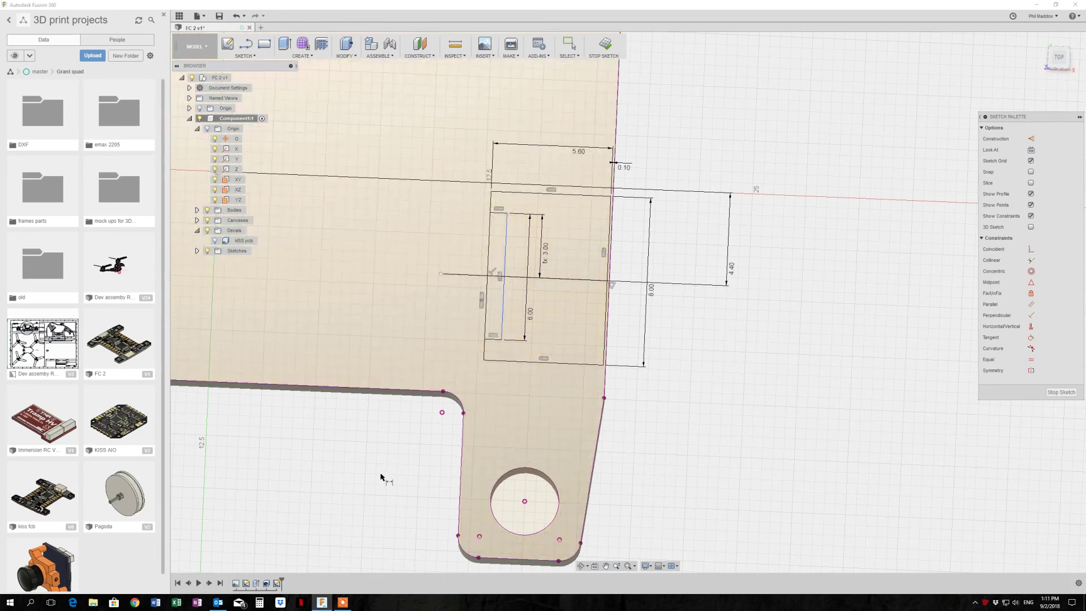
scroll(381, 490, down, 1)
scroll(380, 490, down, 3)
scroll(377, 487, up, 2)
scroll(378, 486, up, 1)
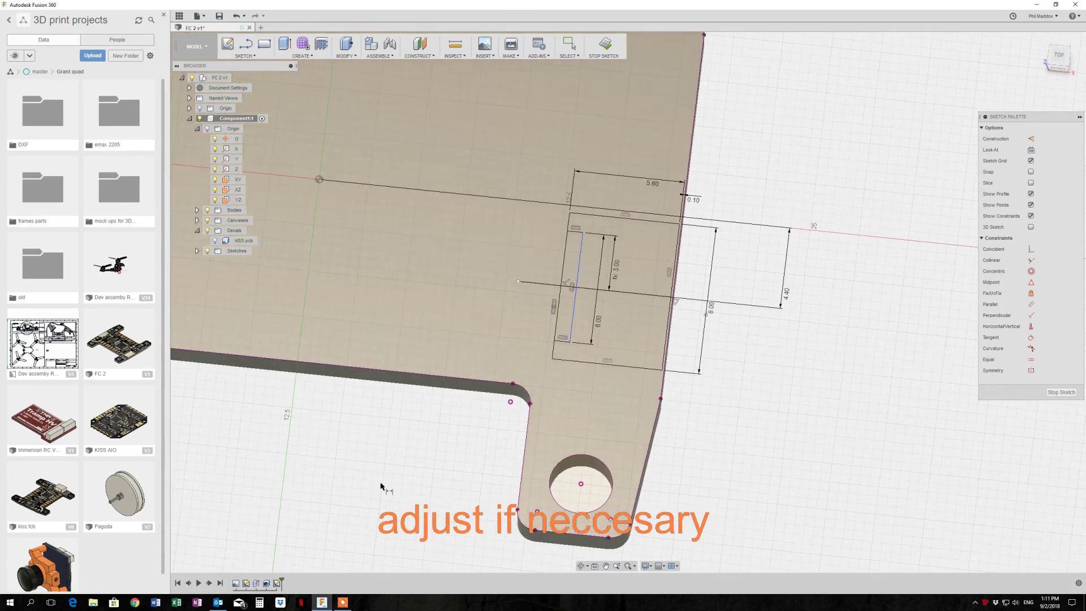
scroll(382, 486, up, 1)
scroll(382, 485, up, 1)
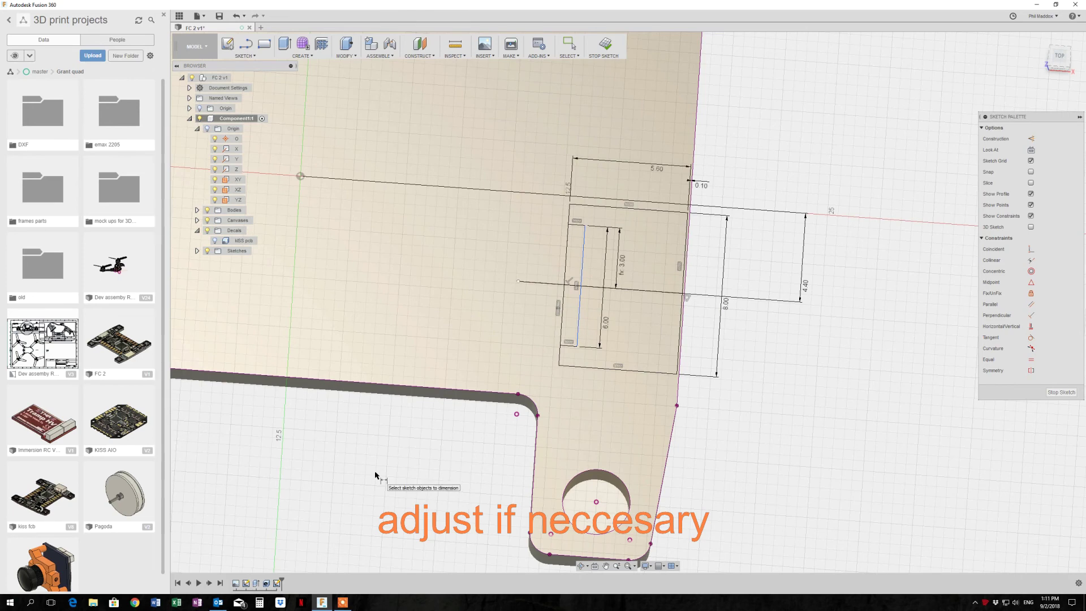
Add a 0.80 offset dimension to the inner rectangle and finish the sketch.
click(568, 263)
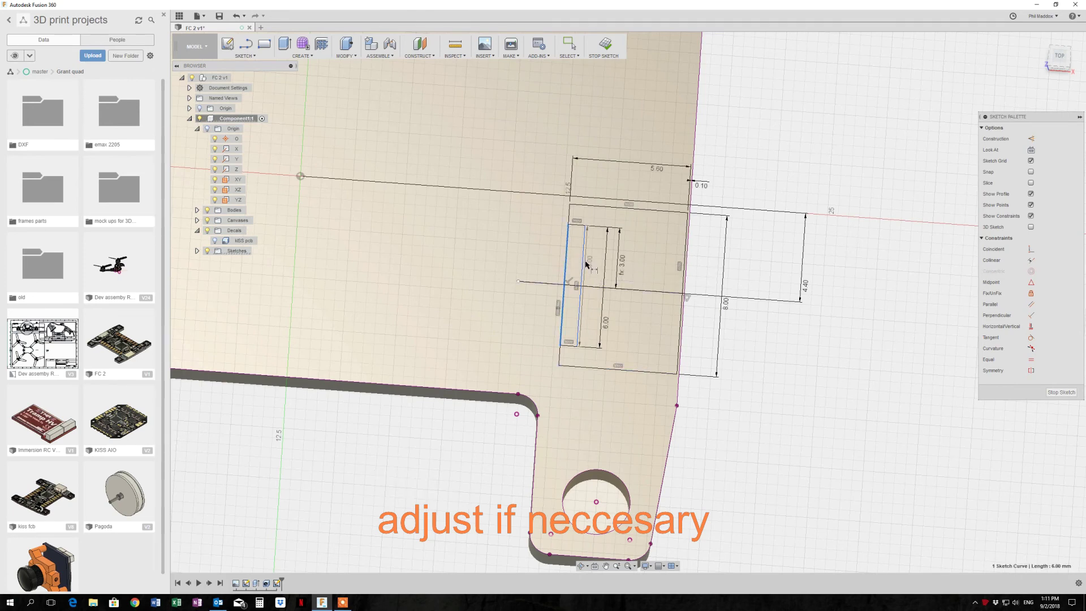
click(575, 411)
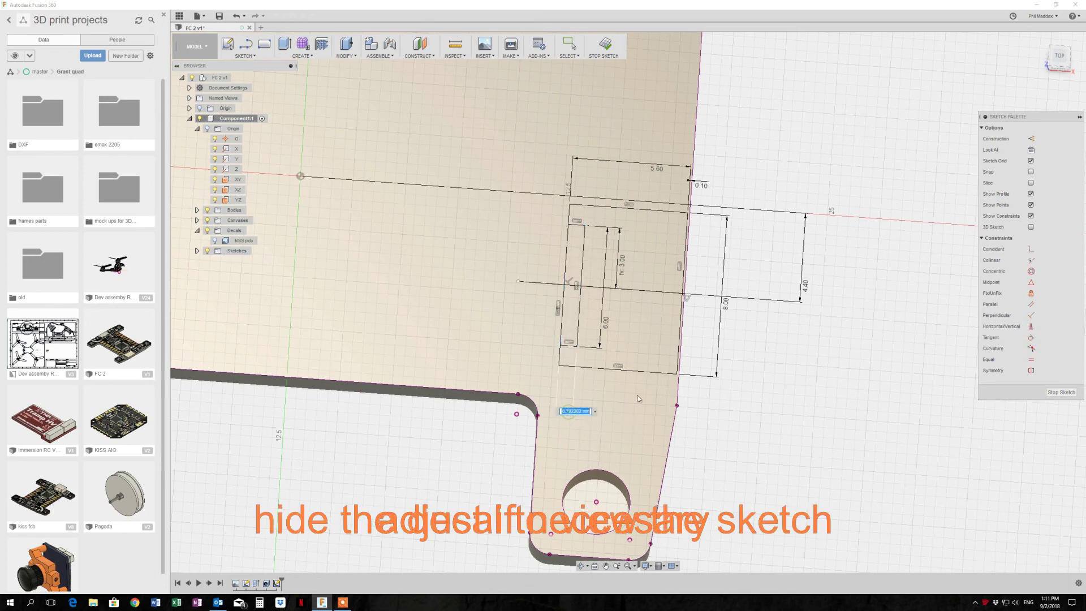
key(BackSpace)
key(Return)
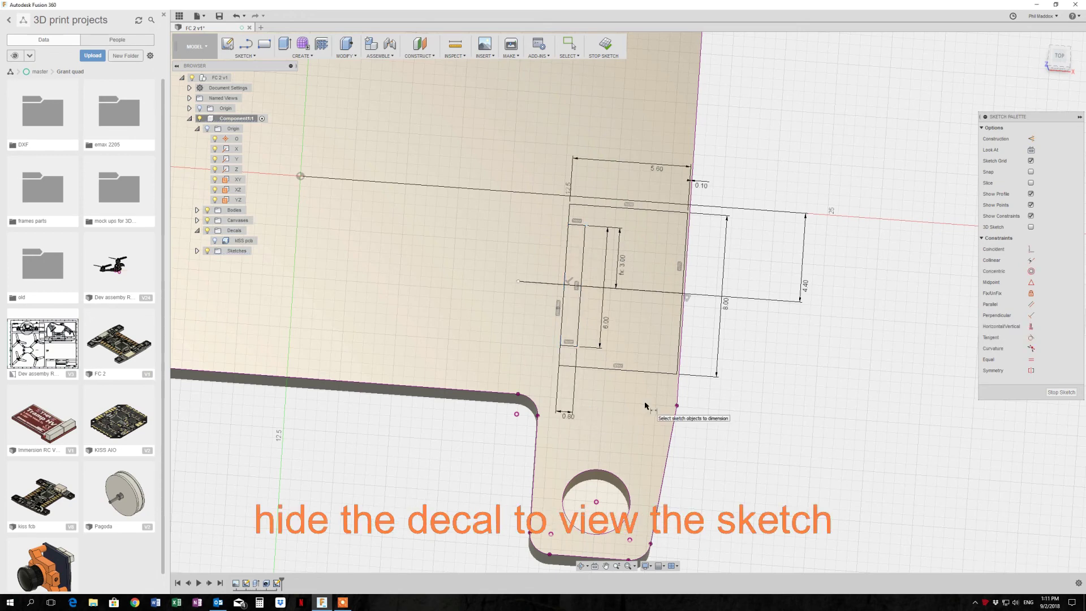
click(1068, 395)
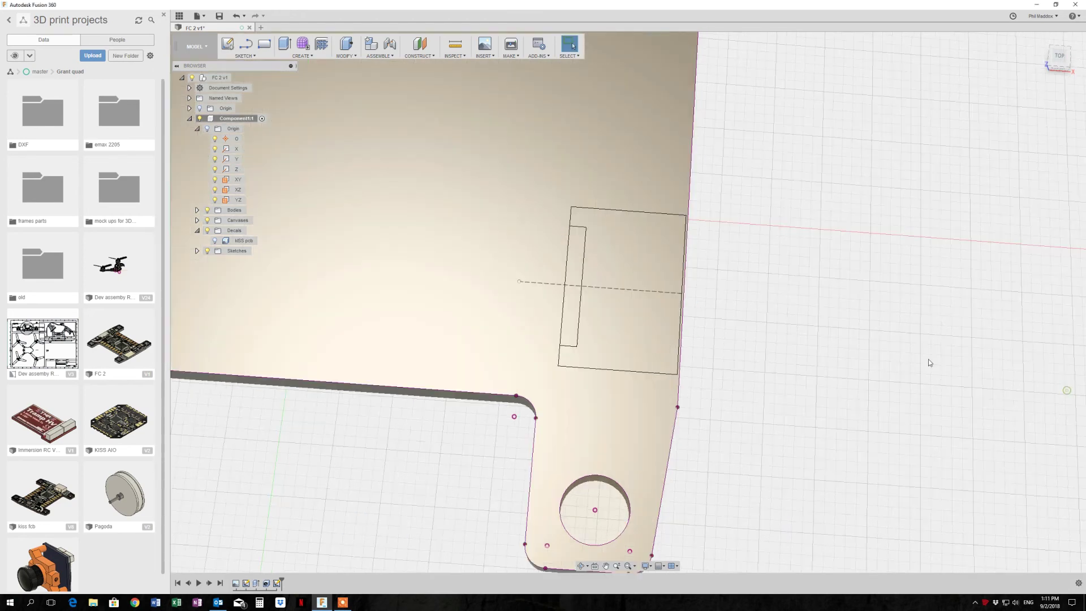
Press Pull the rectangle profile up 3.8 mm, joined to the plate.
right_click(750, 283)
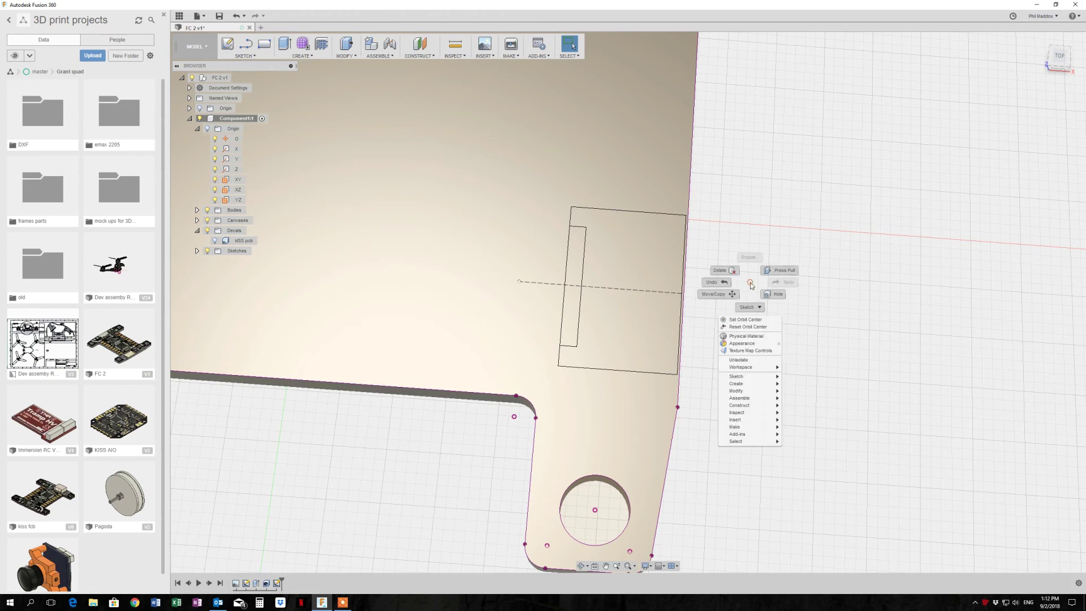
click(784, 277)
click(646, 254)
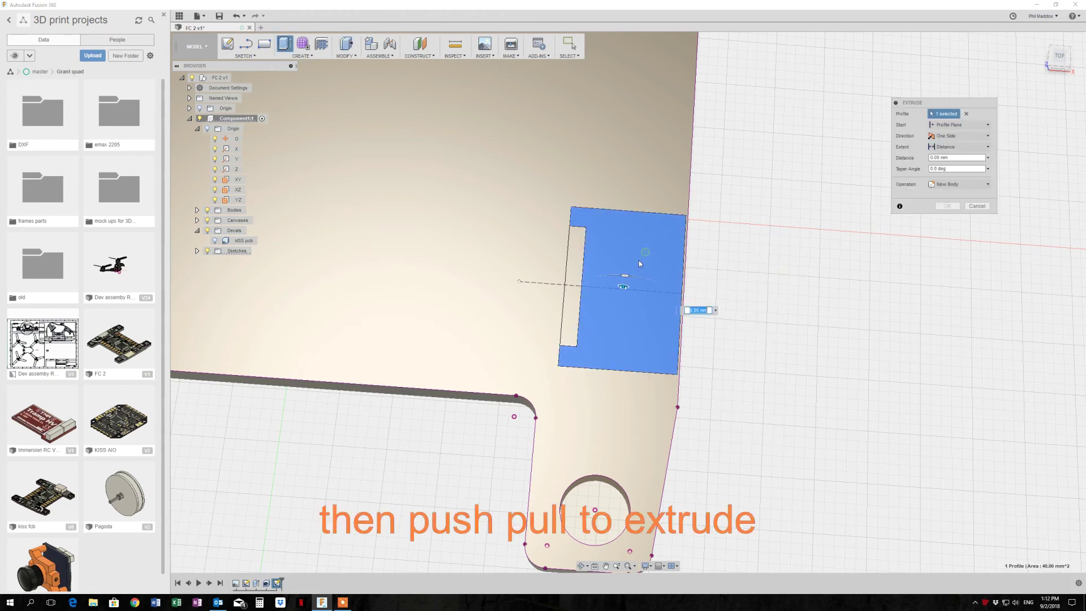
drag(626, 283, 625, 252)
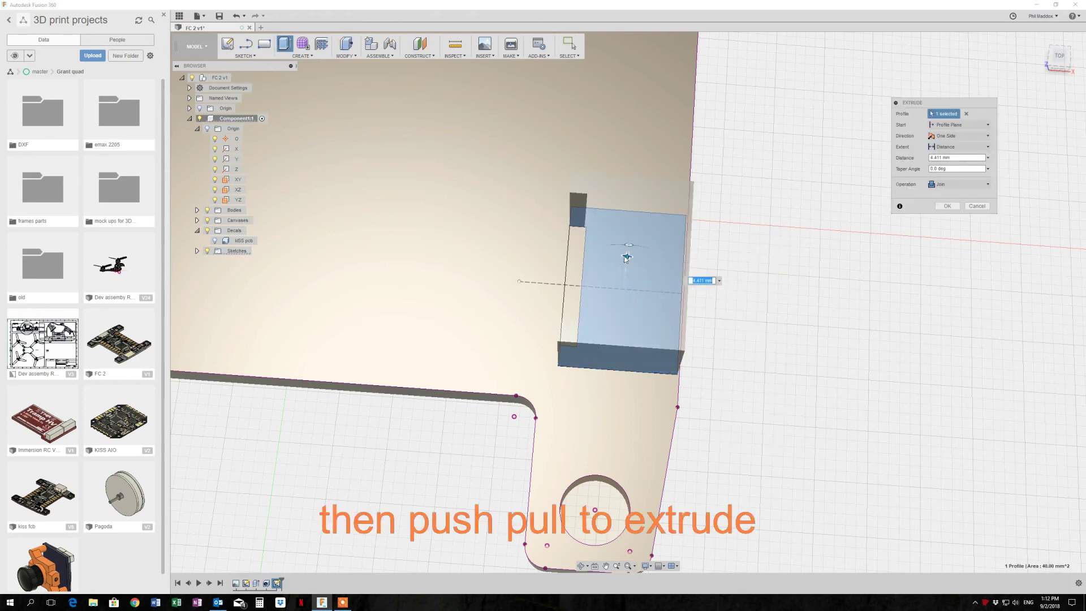
mouse_move(626, 252)
shift+middle_down()
mouse_move(748, 265)
mouse_move(691, 297)
mouse_move(656, 340)
shift+middle_up()
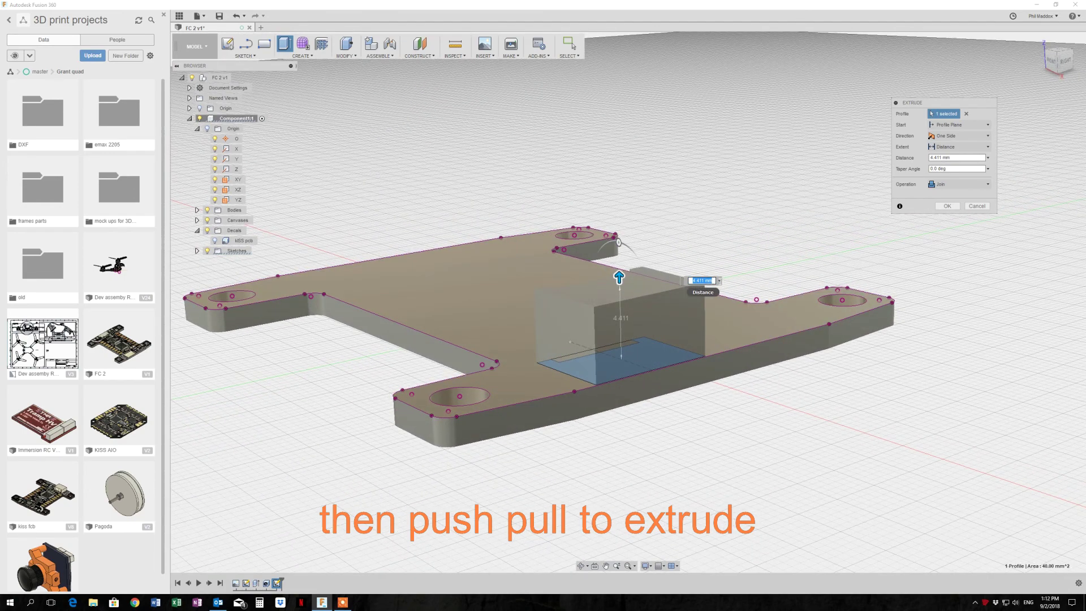
text(8)
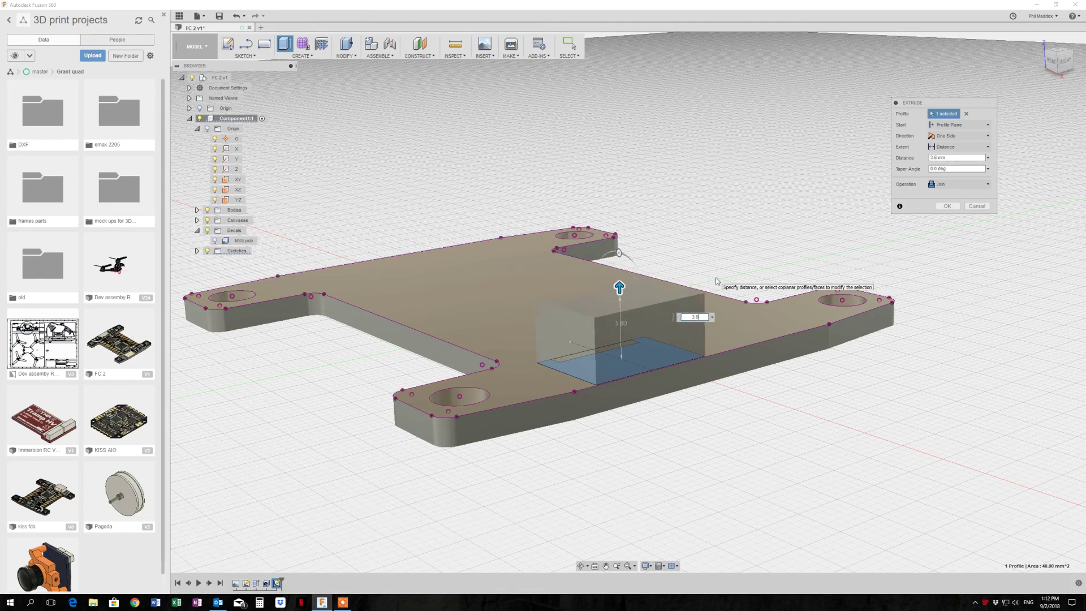
key(Return)
mouse_move(715, 277)
shift+middle_down()
mouse_move(348, 497)
mouse_move(384, 461)
shift+middle_up()
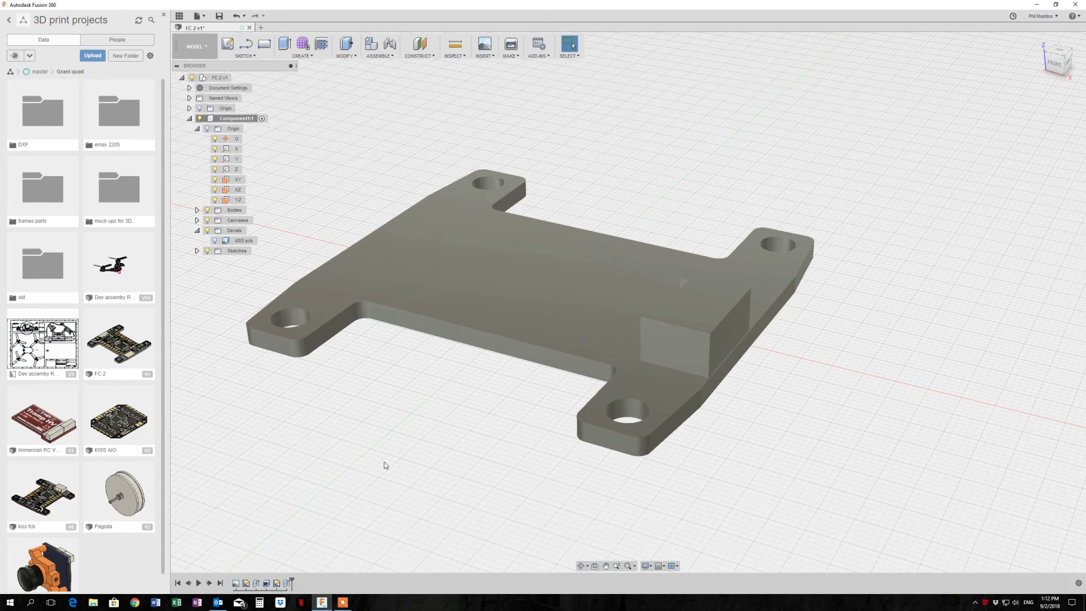
Add the Plastic - Glossy (Red) appearance to the design's In This Design list.
right_click(384, 462)
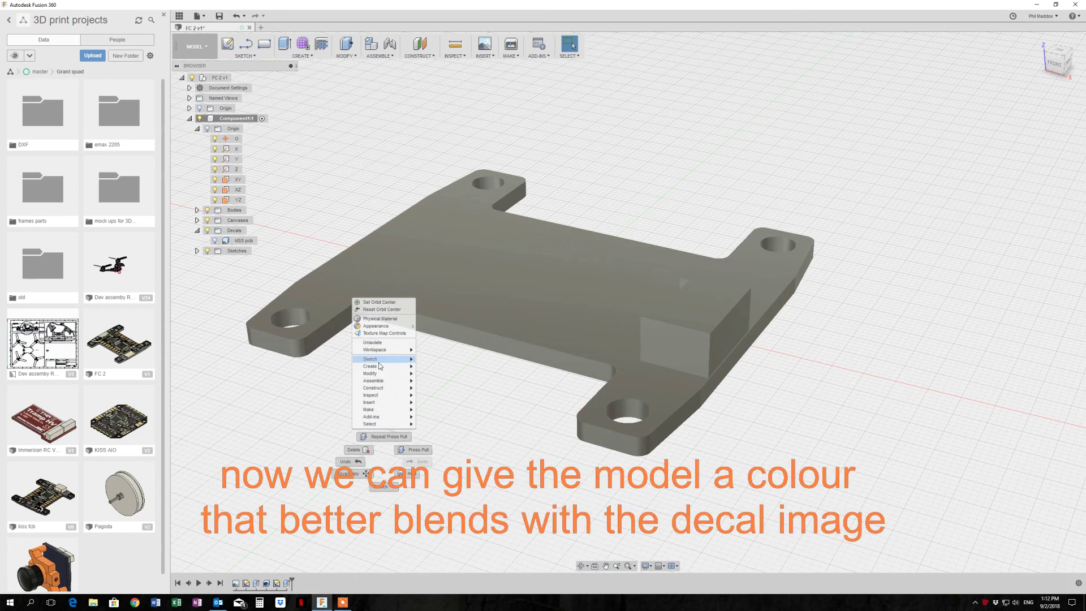
click(387, 331)
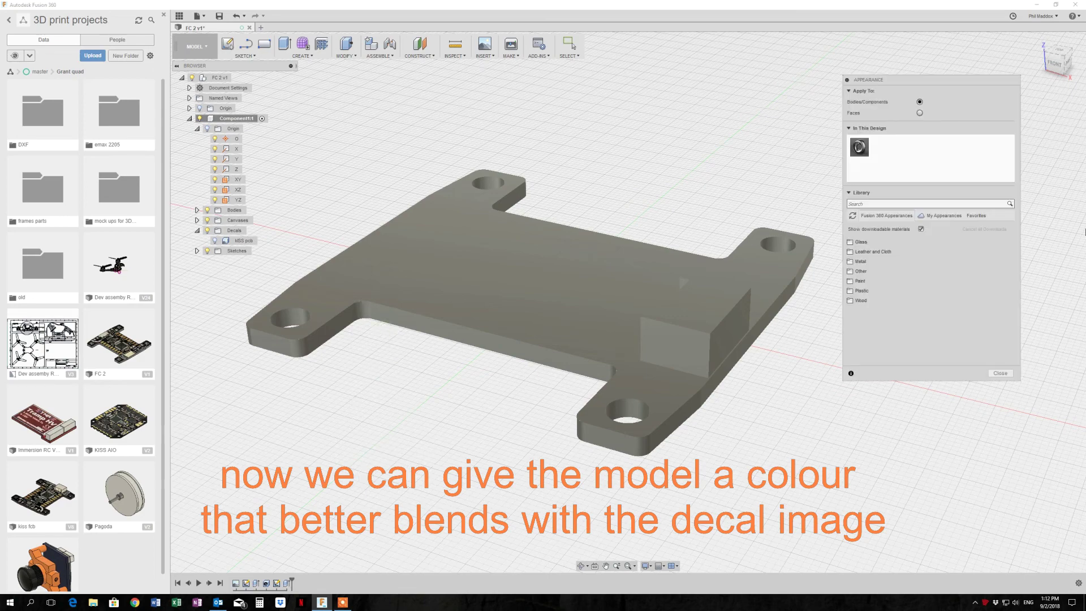
click(852, 294)
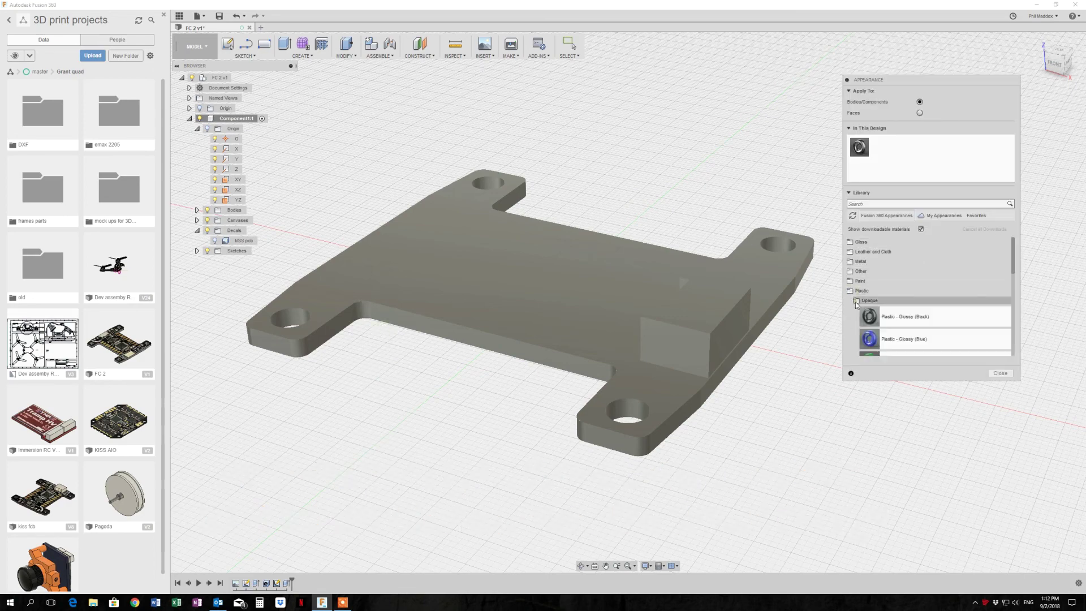
scroll(855, 333, down, 3)
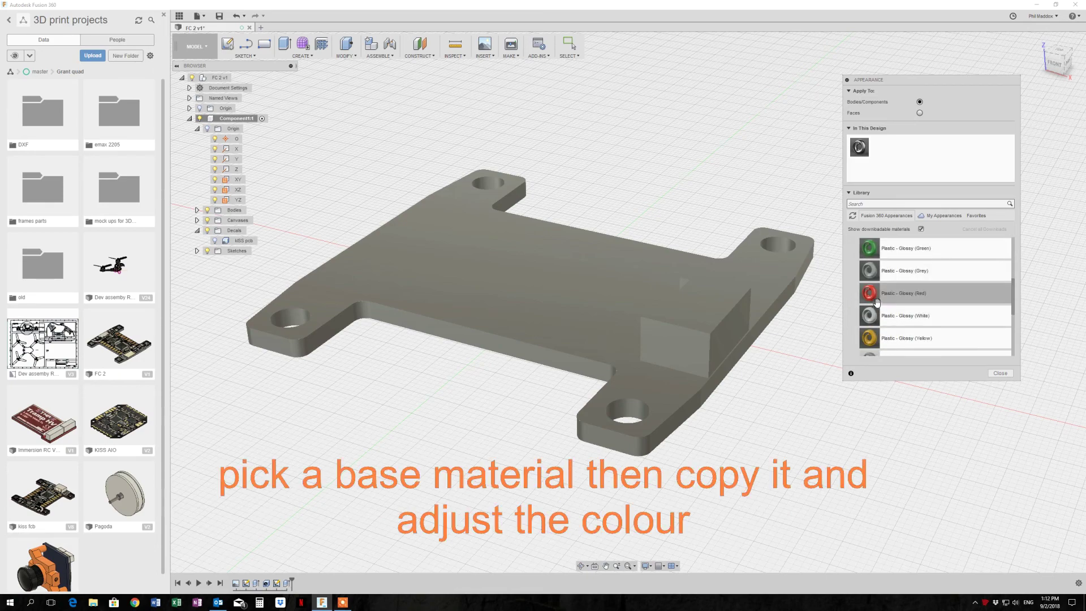
drag(877, 298, 889, 168)
Duplicate Glossy Red as Plastic - Glossy (Red) (1) and recolour it brownish red (about 128, 55, 49).
right_click(883, 150)
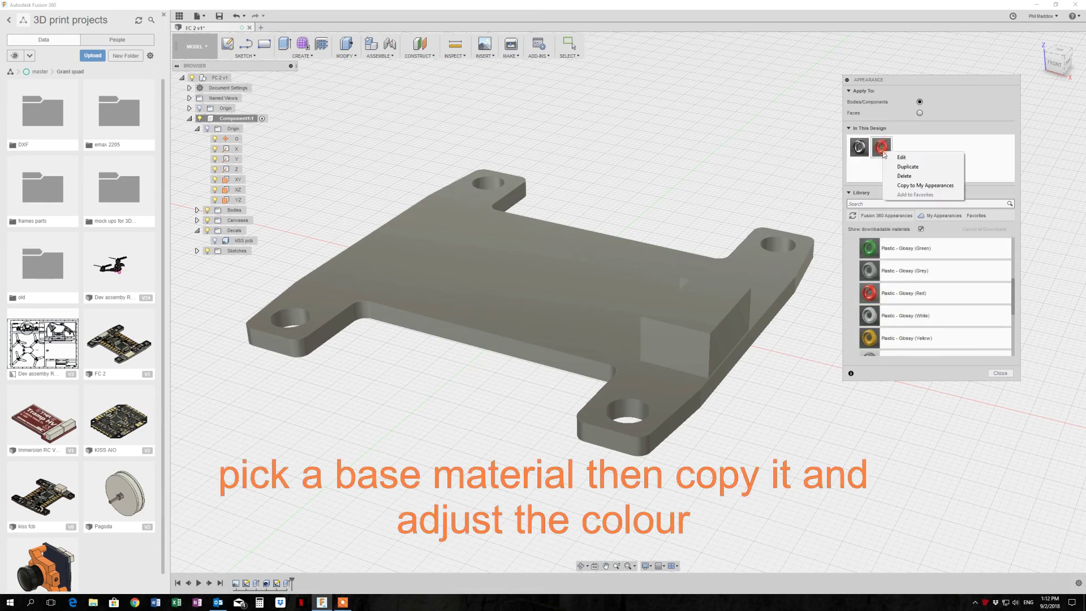
click(899, 168)
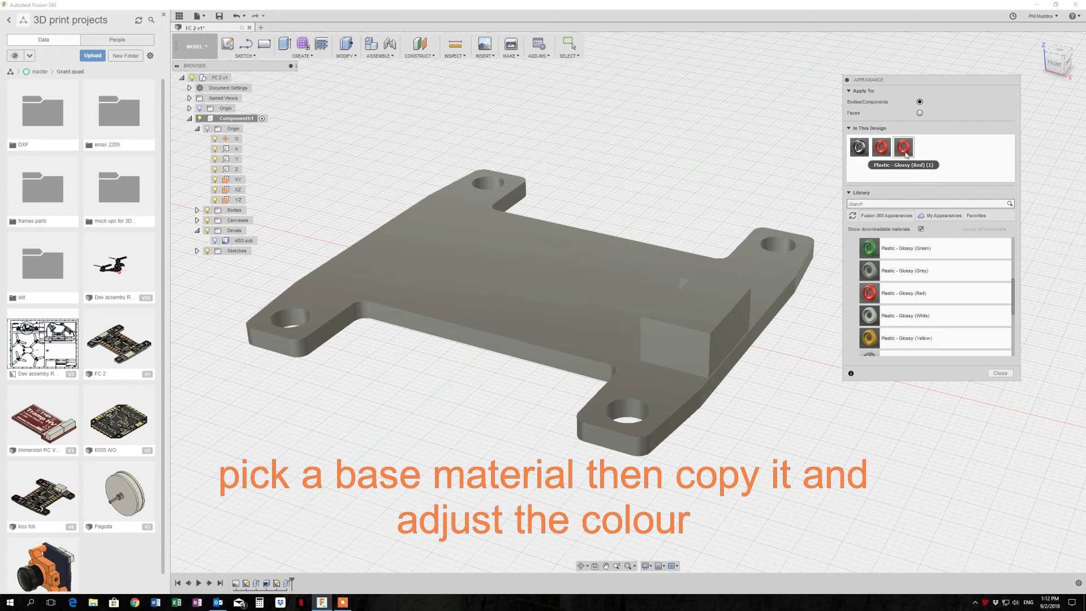
double_click(906, 156)
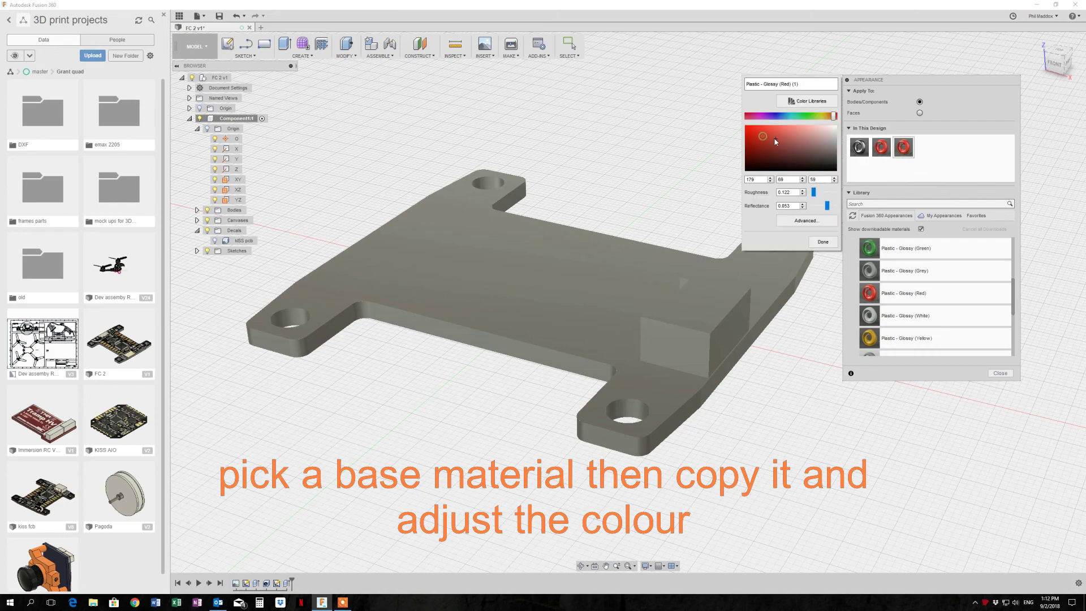
click(789, 140)
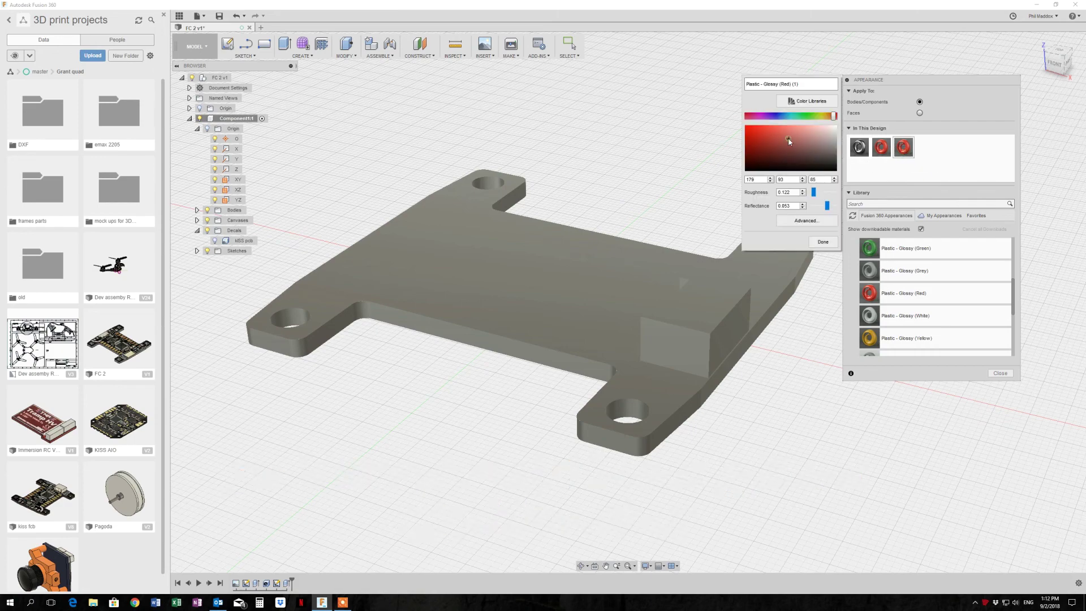
drag(788, 139, 795, 135)
click(827, 242)
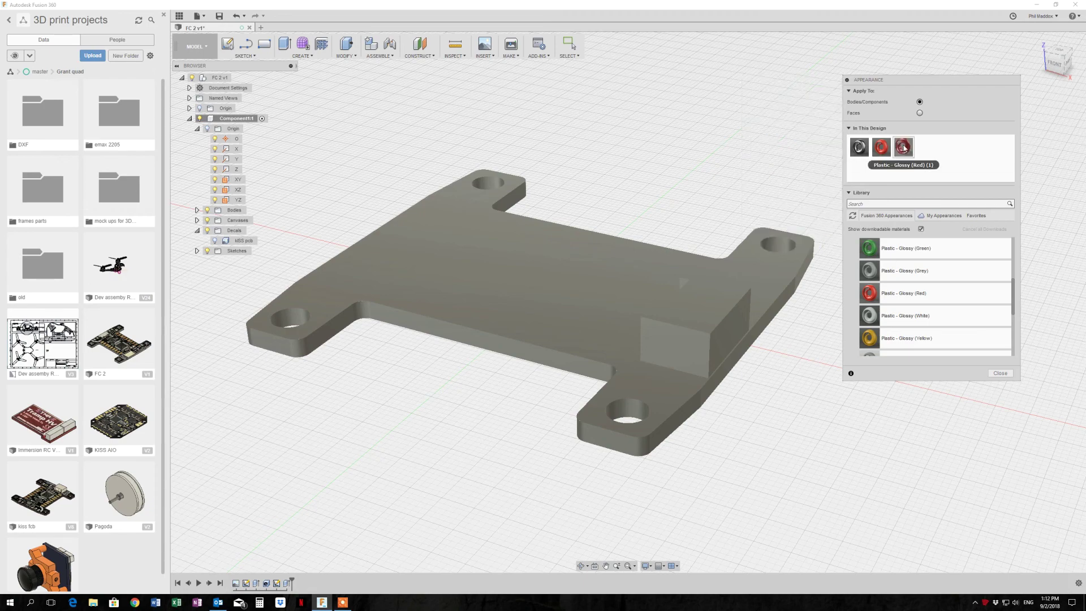
Apply the brown plastic to the plate, then paint the socket's side, top and front faces glossy white.
drag(896, 151, 682, 314)
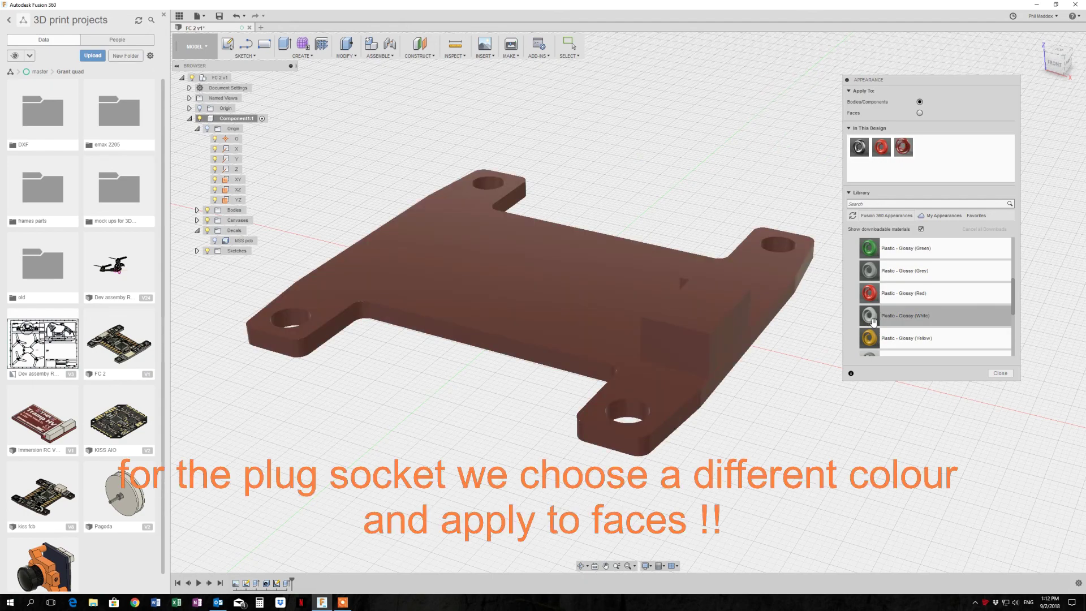
drag(874, 322, 922, 150)
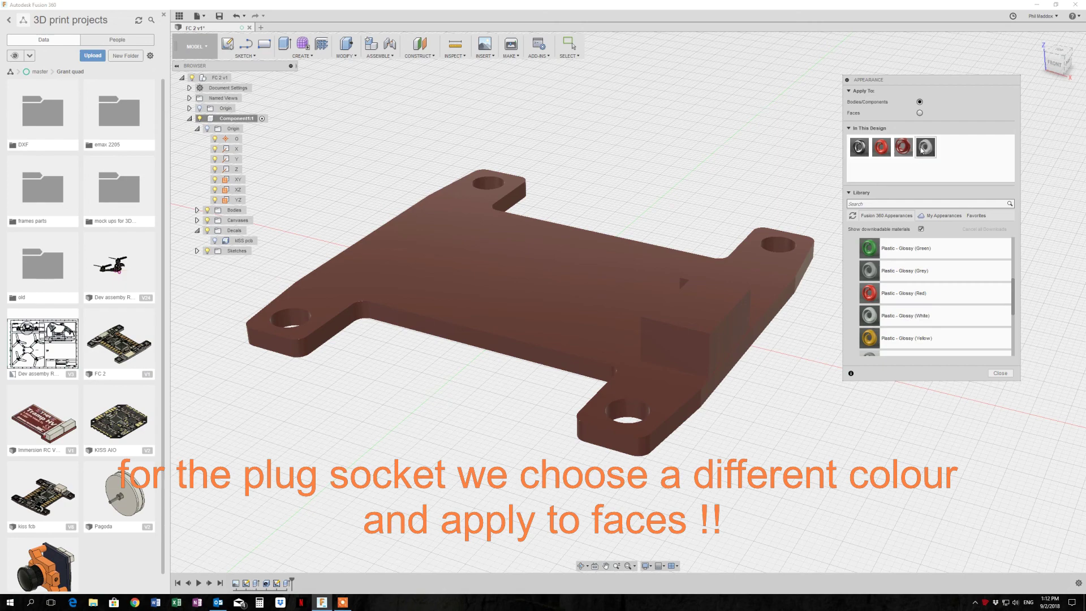
click(921, 113)
drag(926, 149, 733, 326)
mouse_move(926, 147)
mouse_down()
mouse_move(712, 317)
mouse_move(693, 352)
mouse_up()
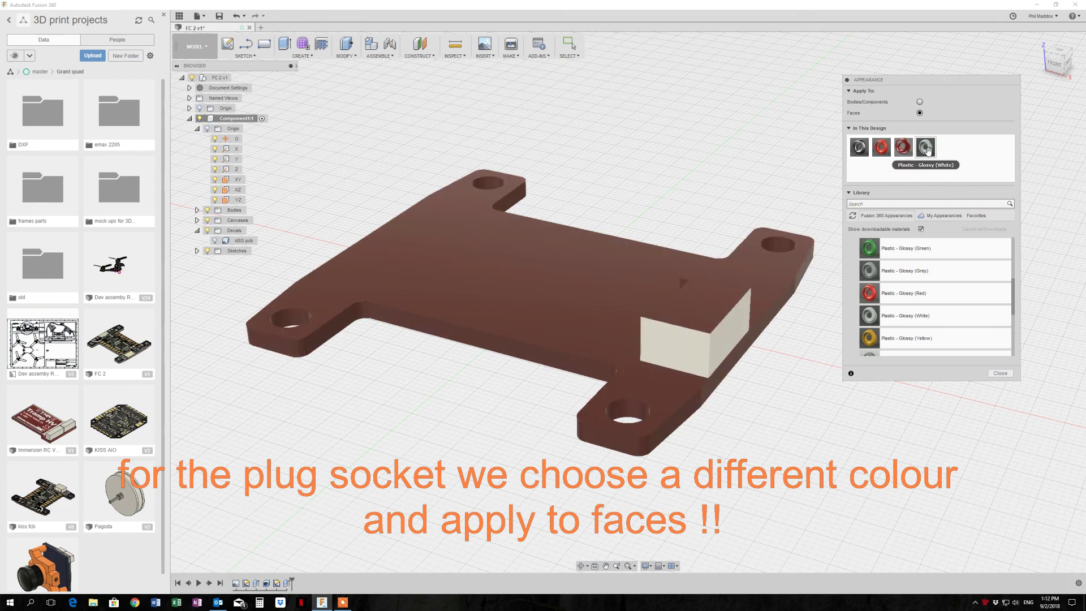
mouse_move(925, 147)
mouse_down()
mouse_move(766, 263)
mouse_move(732, 303)
mouse_up()
Paint the socket's remaining faces and left-side strips glossy white, then inspect the plate from below.
shift+middle_drag(733, 303, 914, 188)
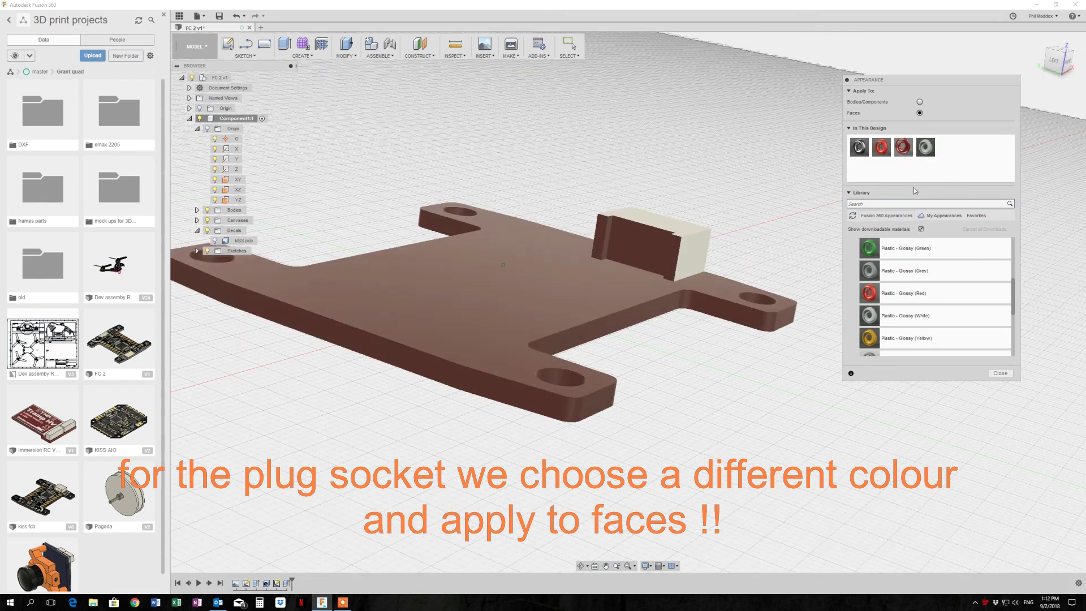
drag(929, 159, 626, 218)
shift+middle_drag(625, 219, 865, 161)
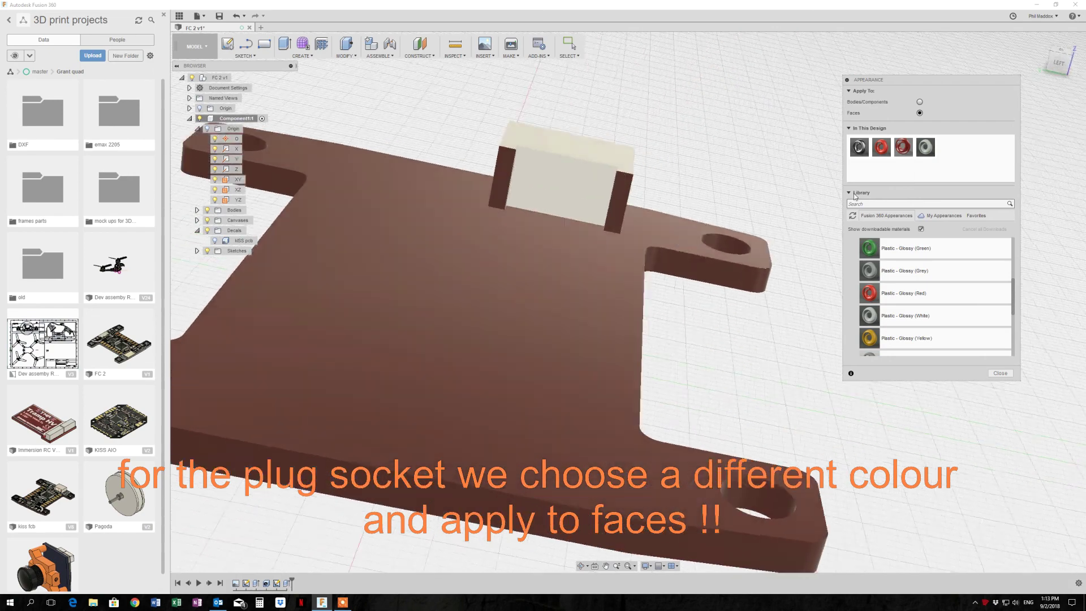
drag(860, 148, 579, 216)
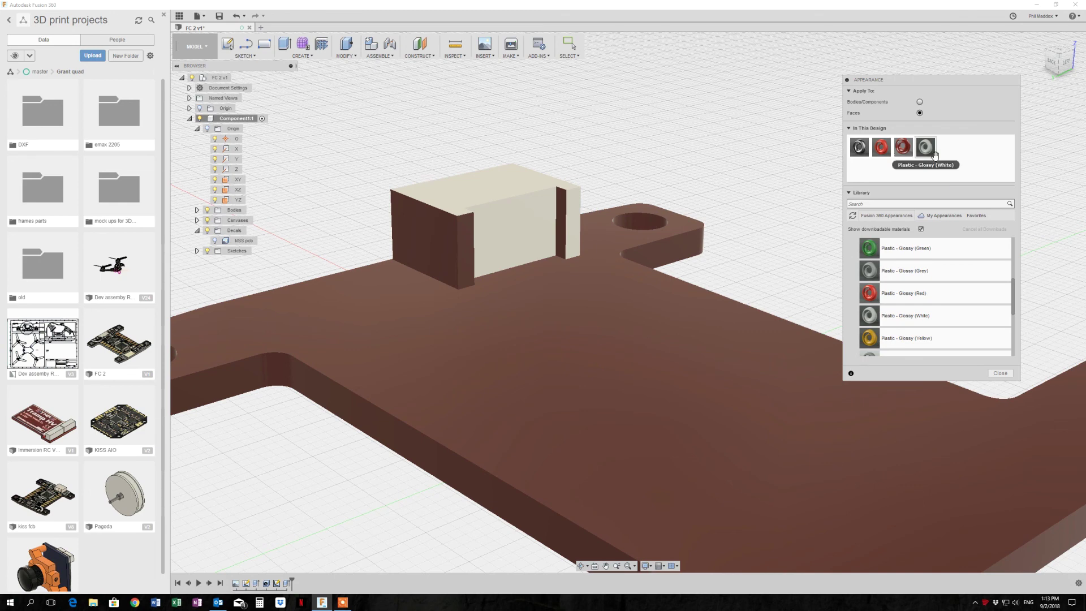
drag(925, 148, 561, 223)
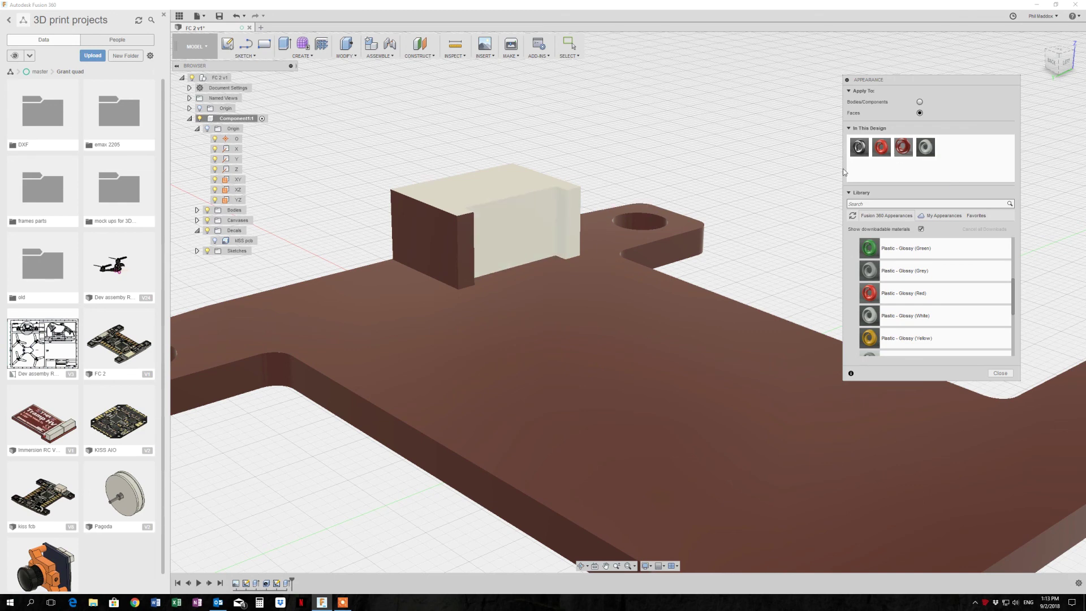
drag(925, 149, 467, 238)
drag(925, 149, 436, 239)
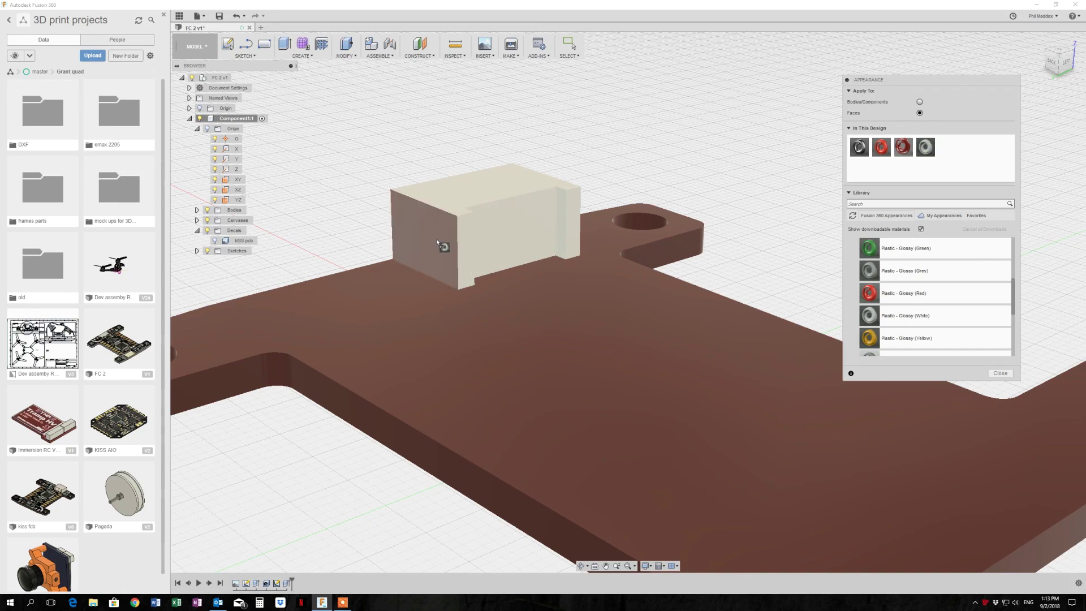
mouse_move(437, 239)
shift+middle_down()
mouse_move(476, 147)
mouse_move(544, 134)
mouse_move(902, 351)
shift+middle_up()
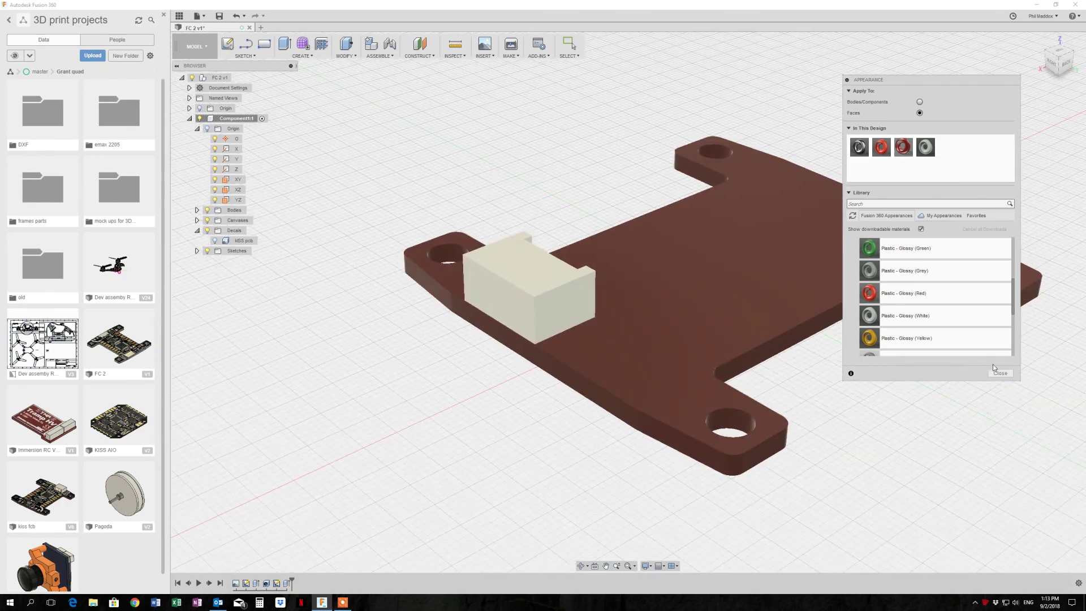
shift+middle_drag(1001, 373, 655, 237)
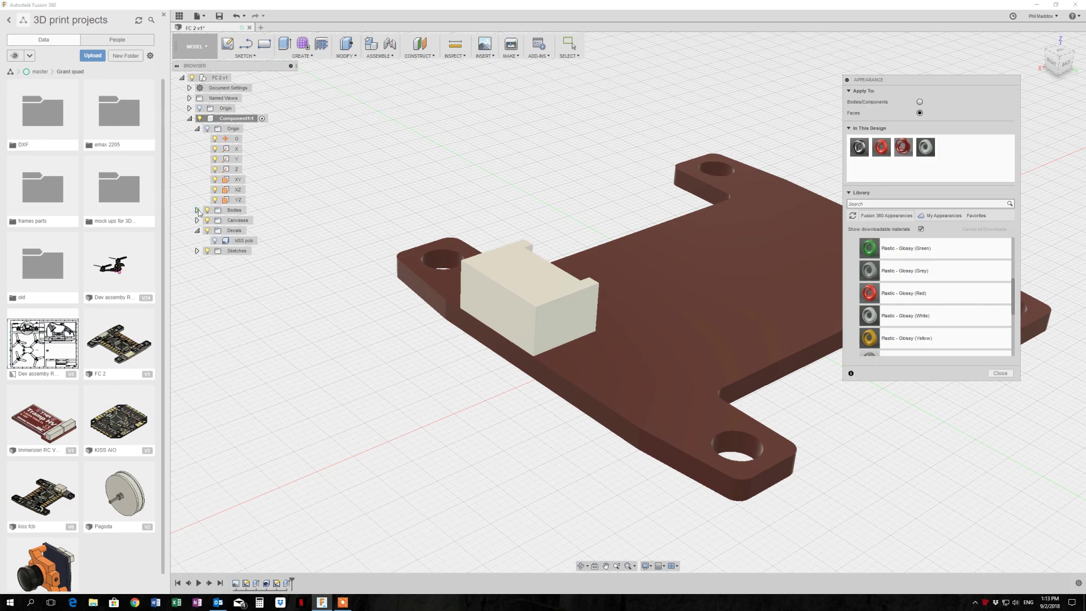
shift+middle_drag(622, 283, 982, 386)
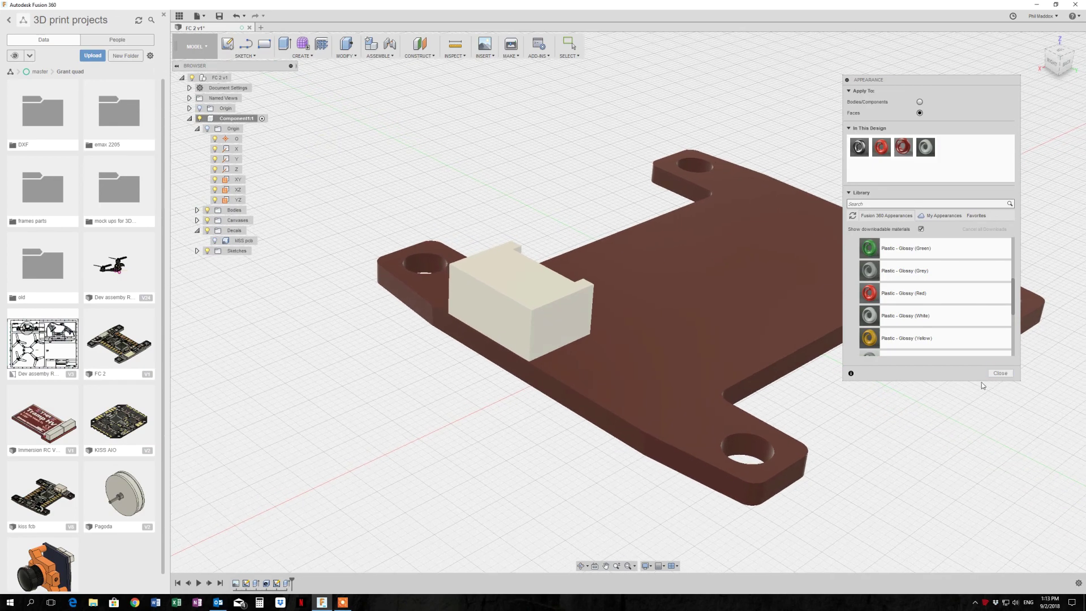
Show the KISS pcb decal again over the plate and save a new design version.
click(1000, 373)
shift+middle_drag(433, 185, 360, 226)
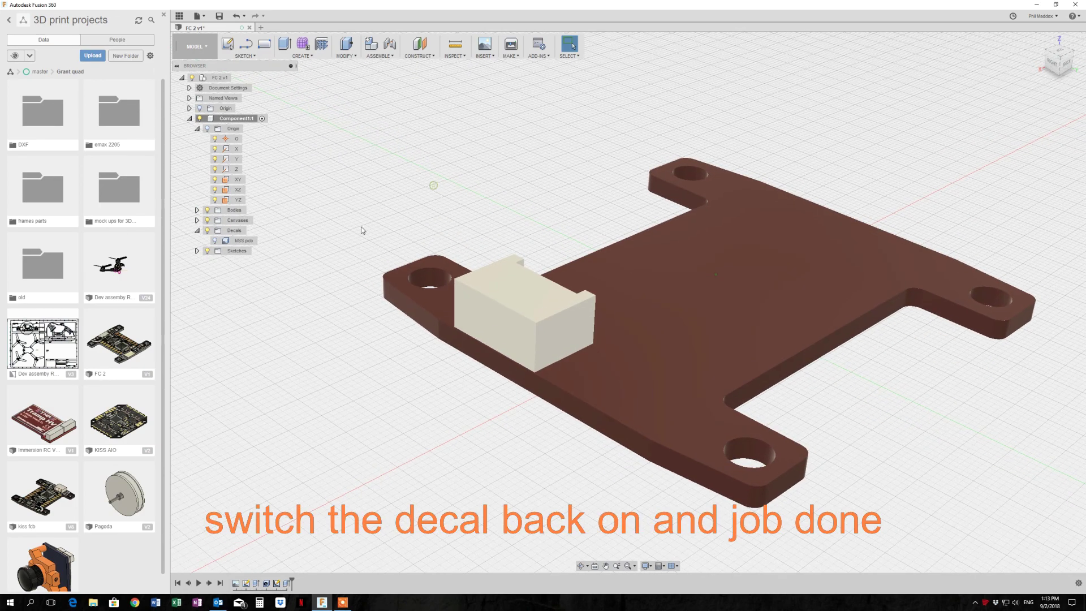
click(215, 240)
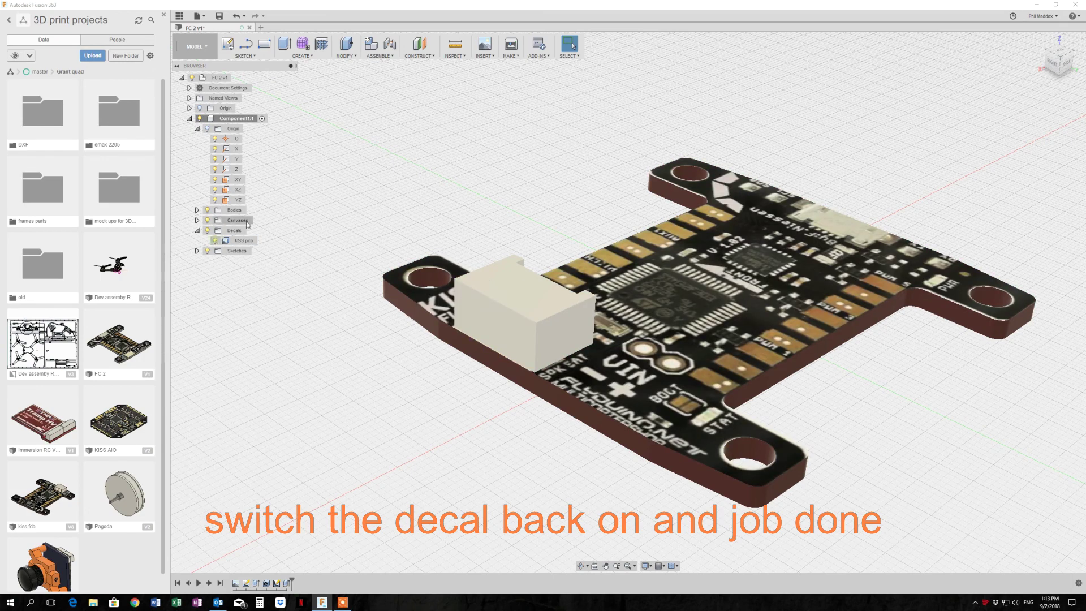
shift+middle_drag(215, 241, 358, 154)
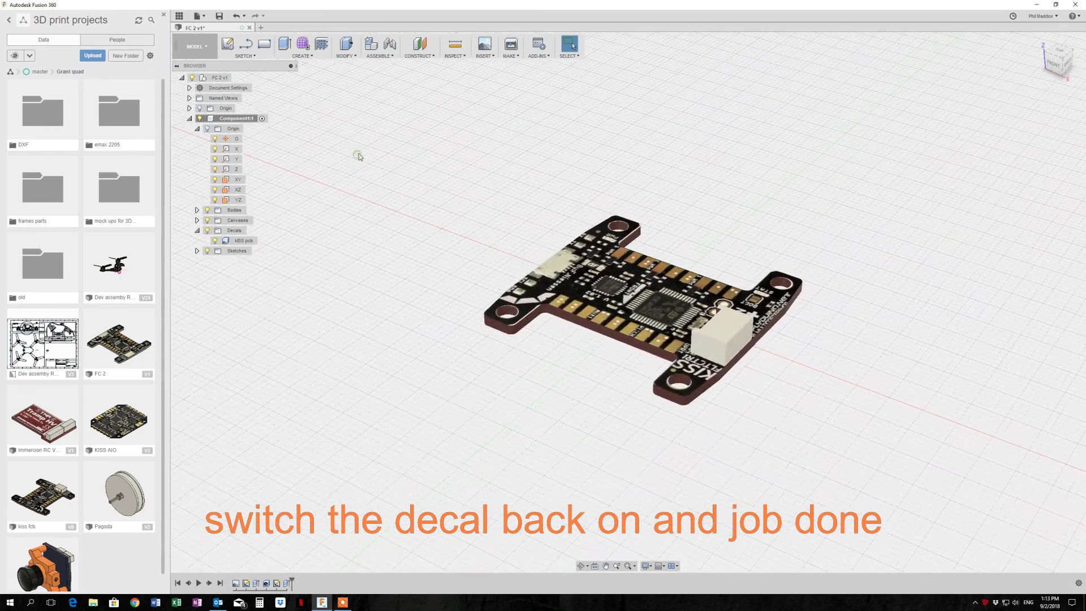
click(219, 17)
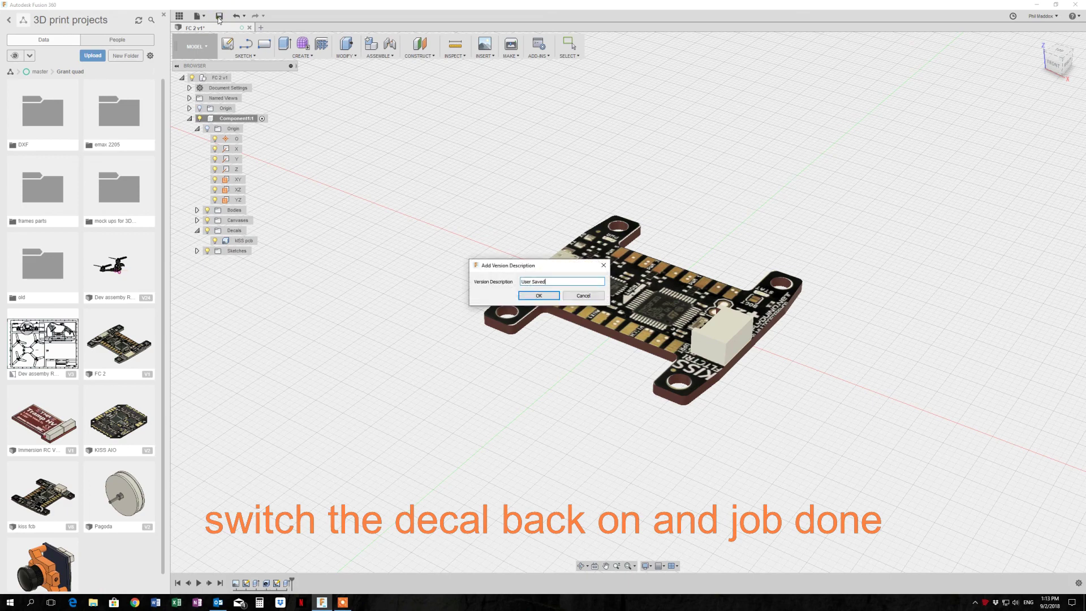
click(539, 296)
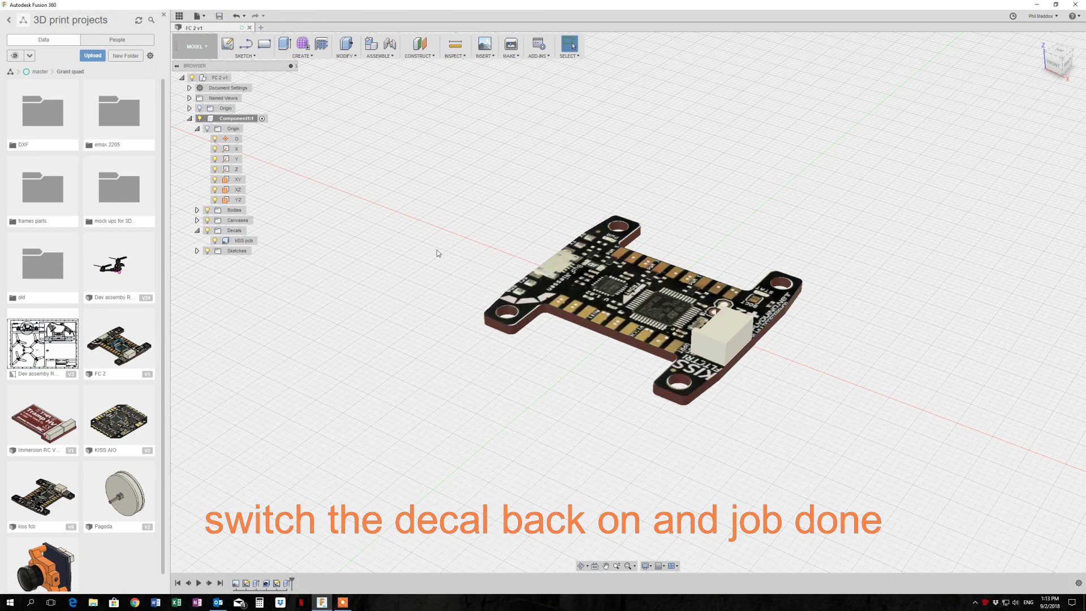